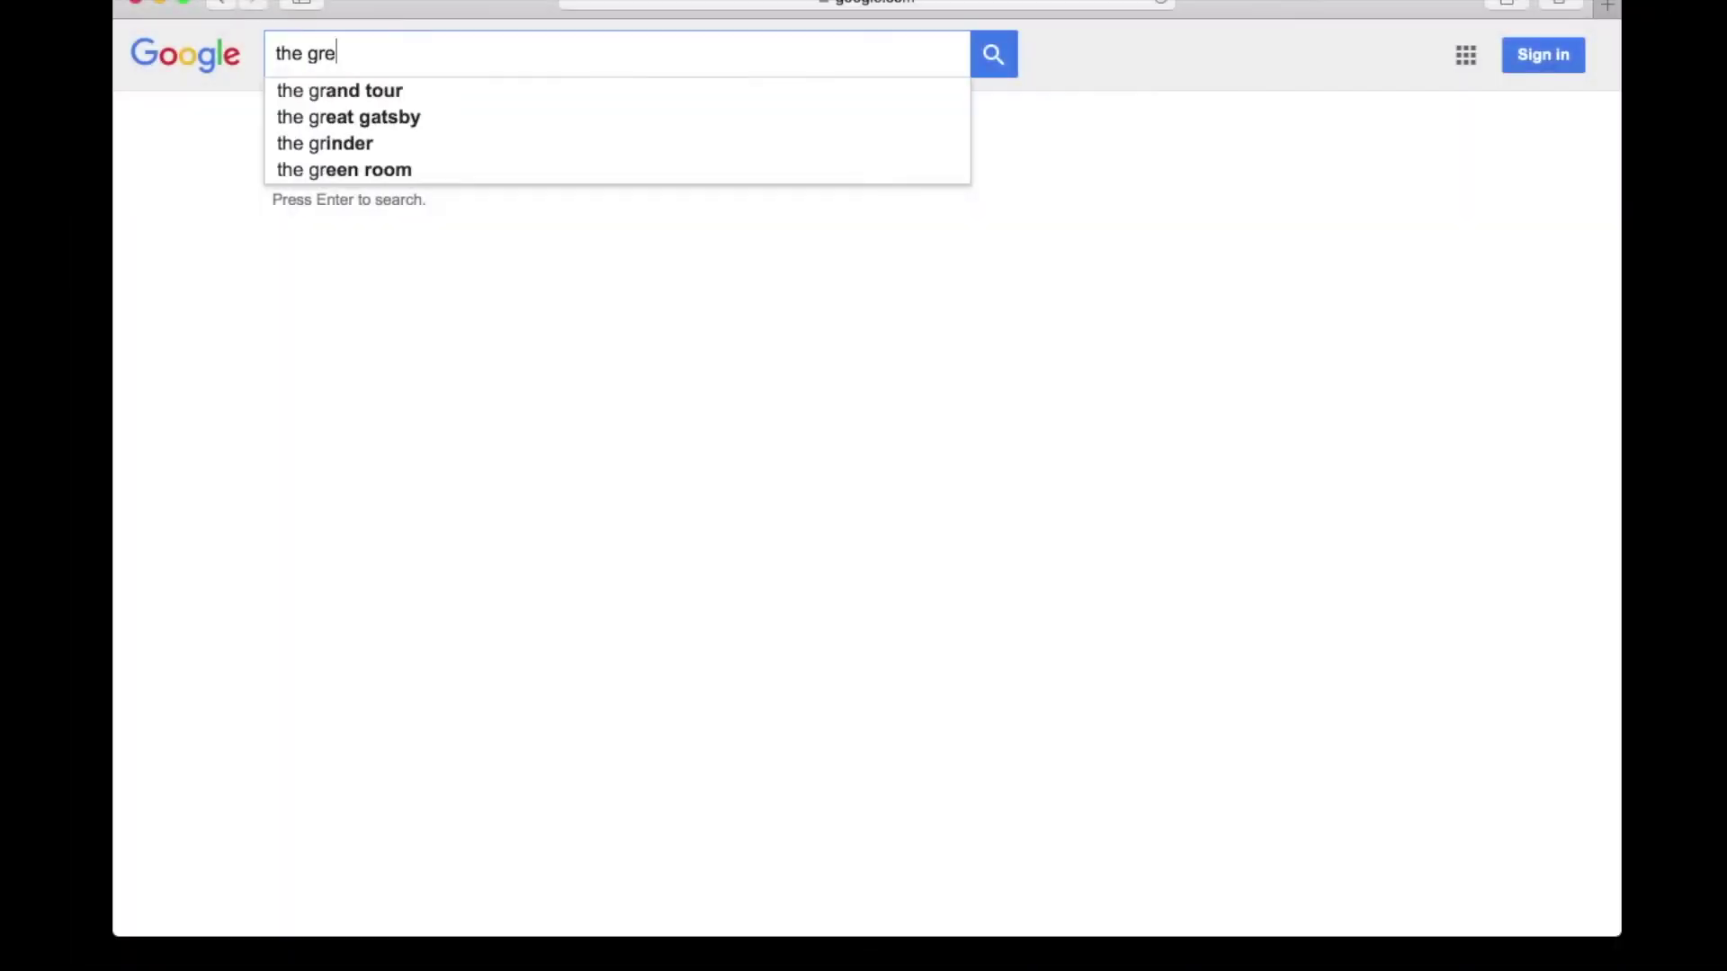
# - Search Google for 'greatest and best site in the whole wide world'
pyautogui.write('atest and best site in the whol')
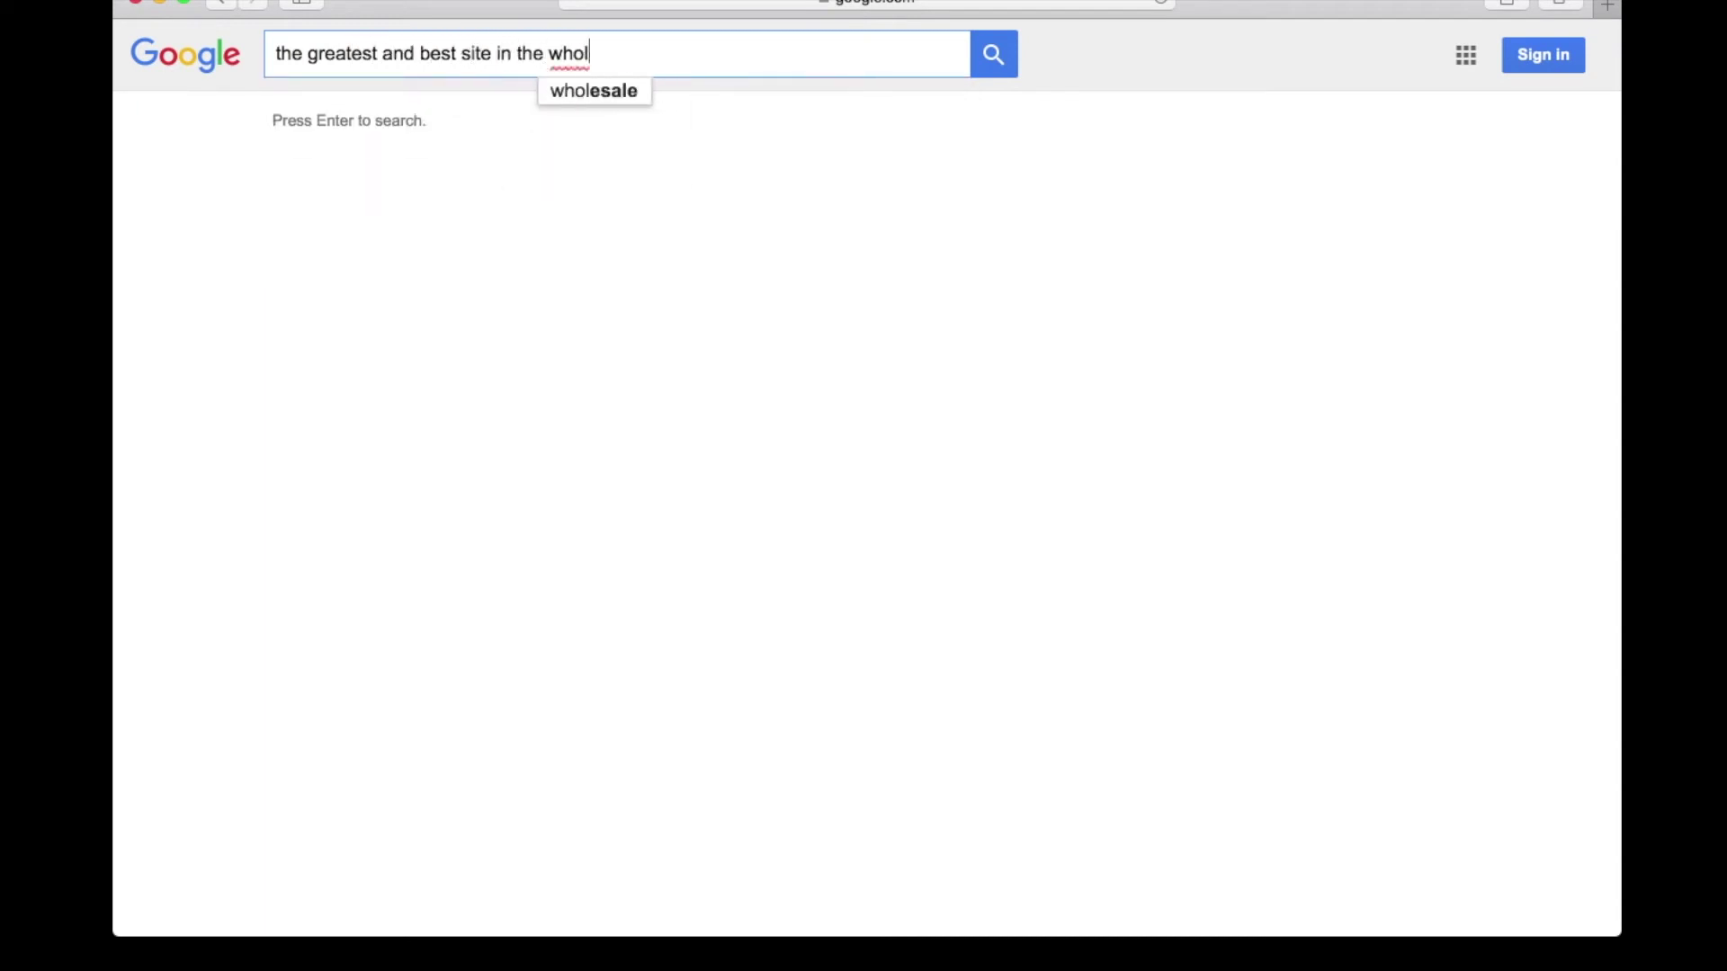
pyautogui.write('e wide world')
pyautogui.press('Return')
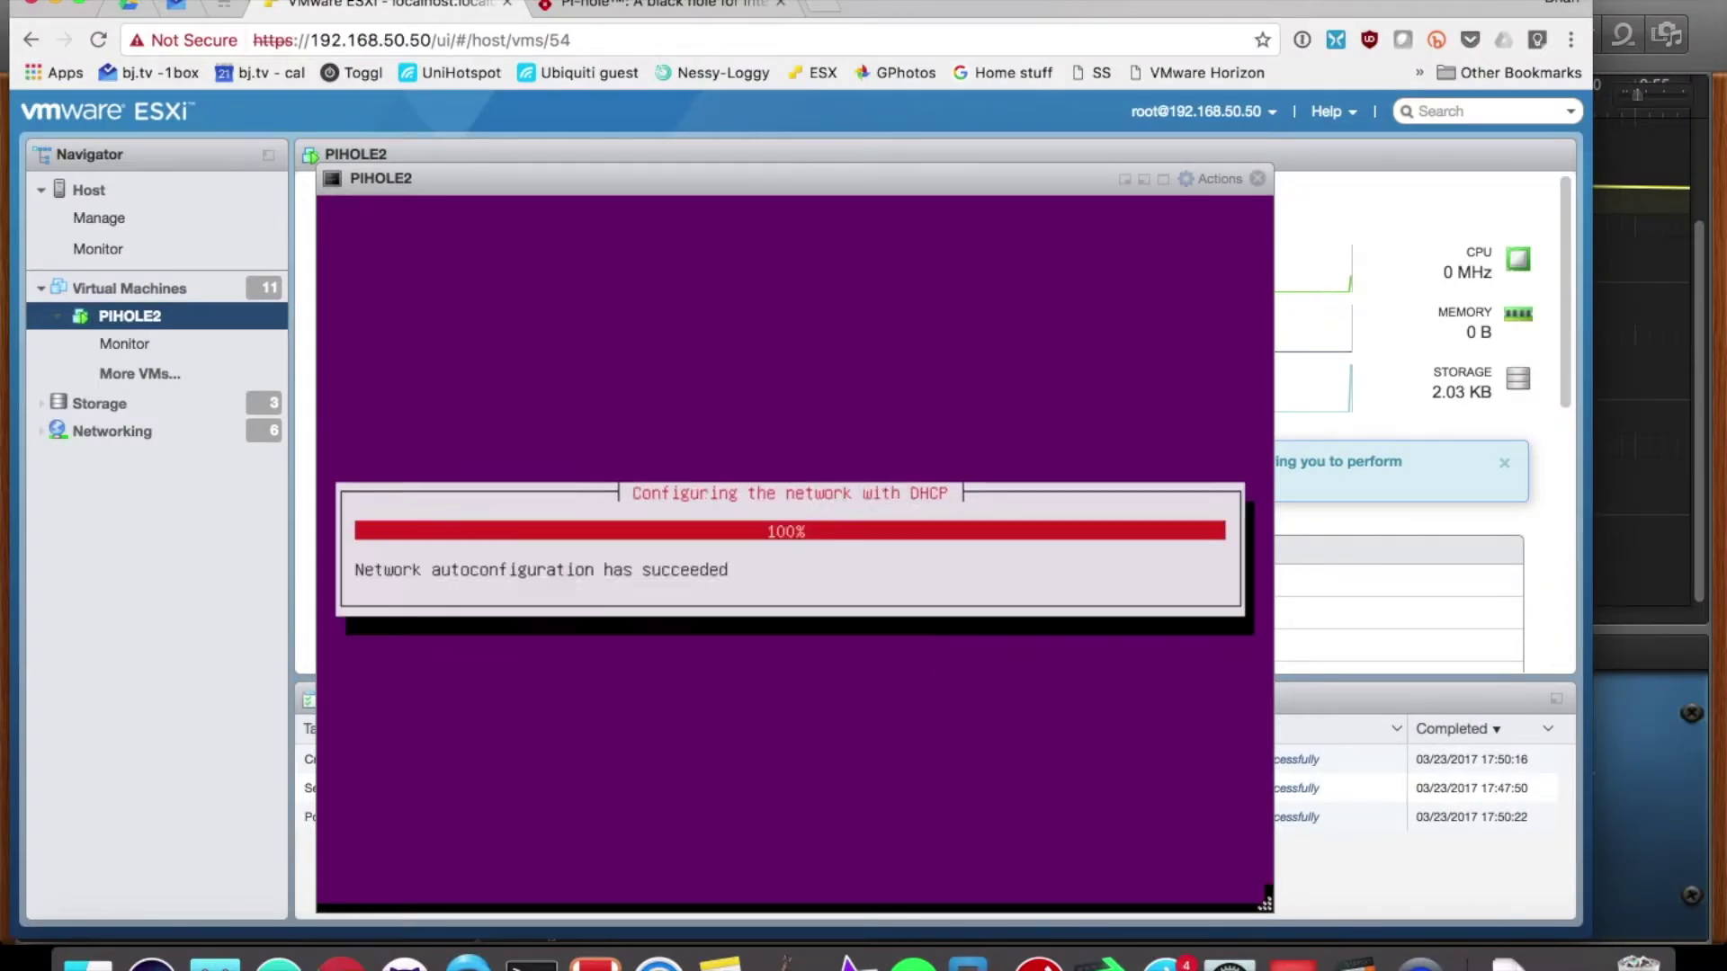
# - Replace the default hostname with pihole2
pyautogui.press('BackSpace')
pyautogui.press('BackSpace')
pyautogui.press('BackSpace')
pyautogui.press('BackSpace')
pyautogui.press('BackSpace')
pyautogui.press('BackSpace')
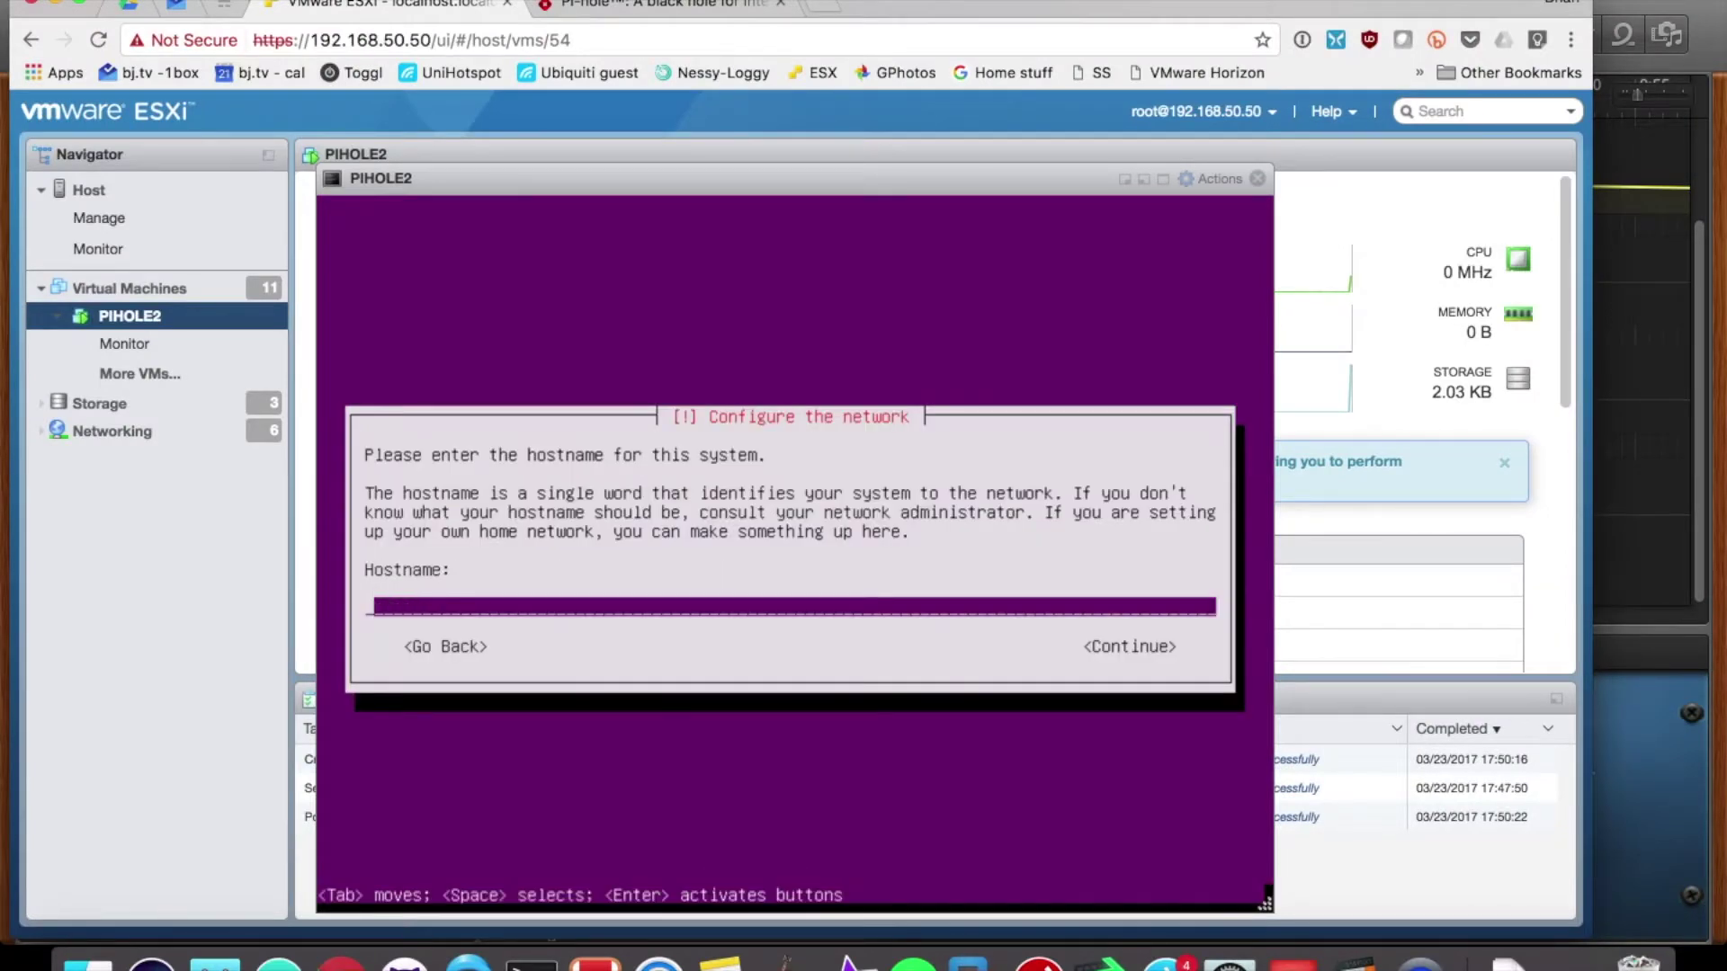
pyautogui.write('pihole2')
pyautogui.press('Return')
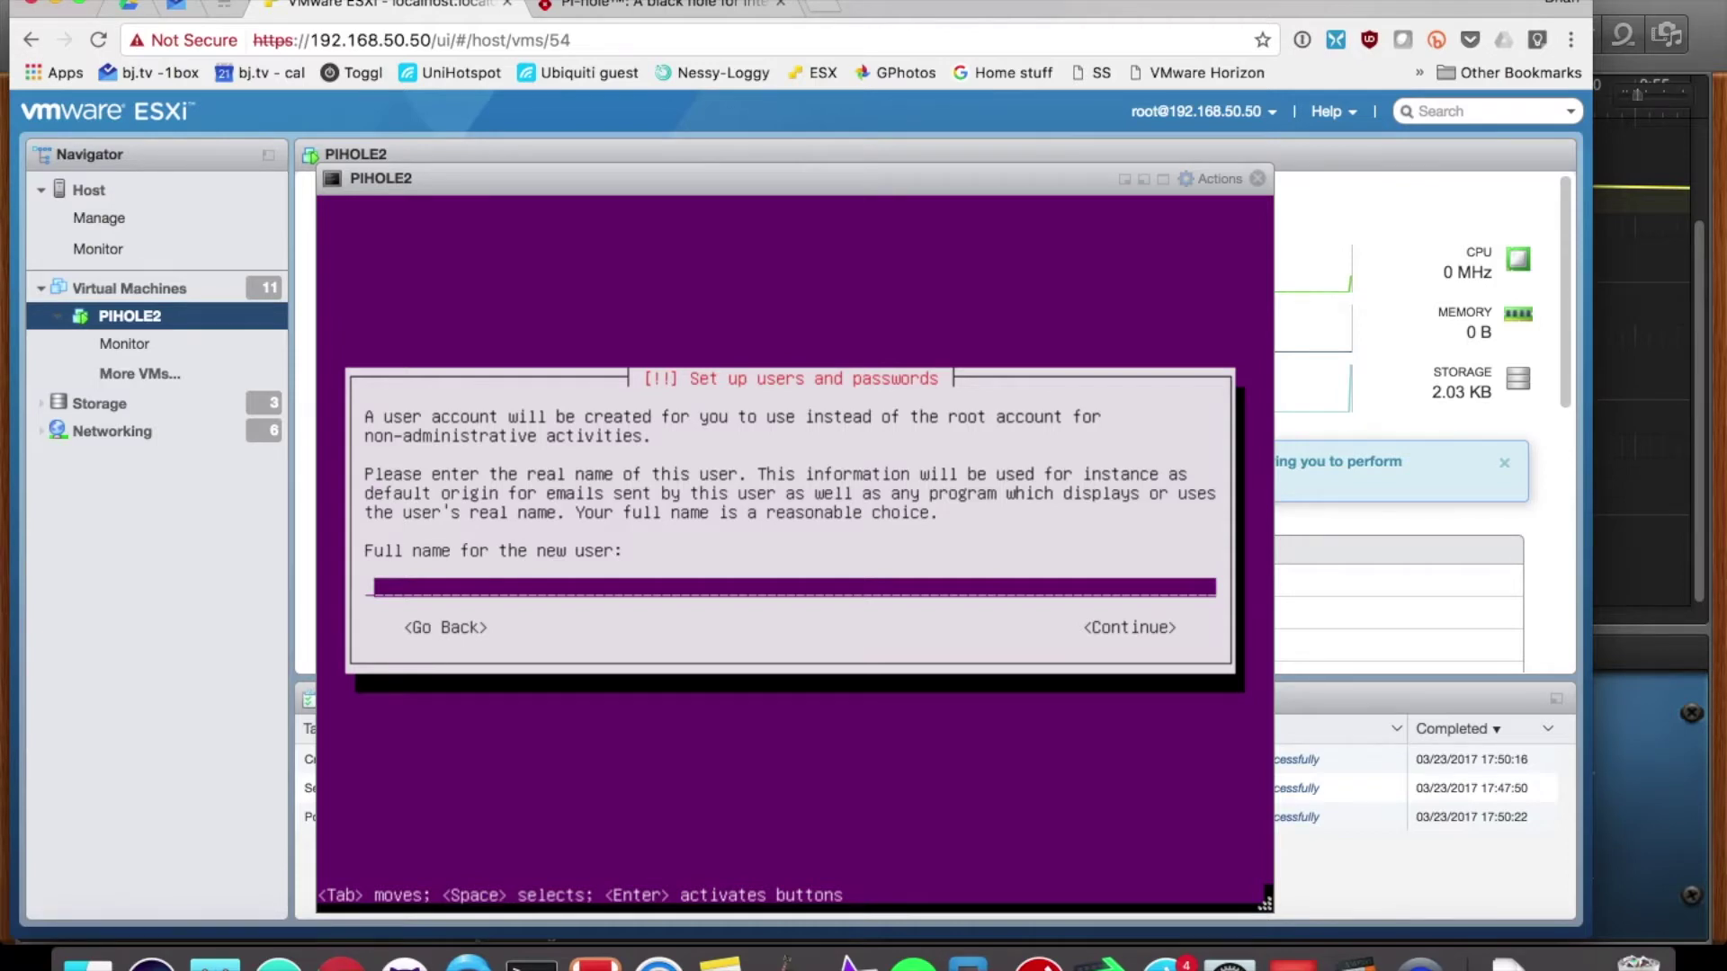
# - Create the user account with full name, username and password, and accept the America/Chicago time zone
pyautogui.write('Brian')
pyautogui.press('Return')
pyautogui.press('Return')
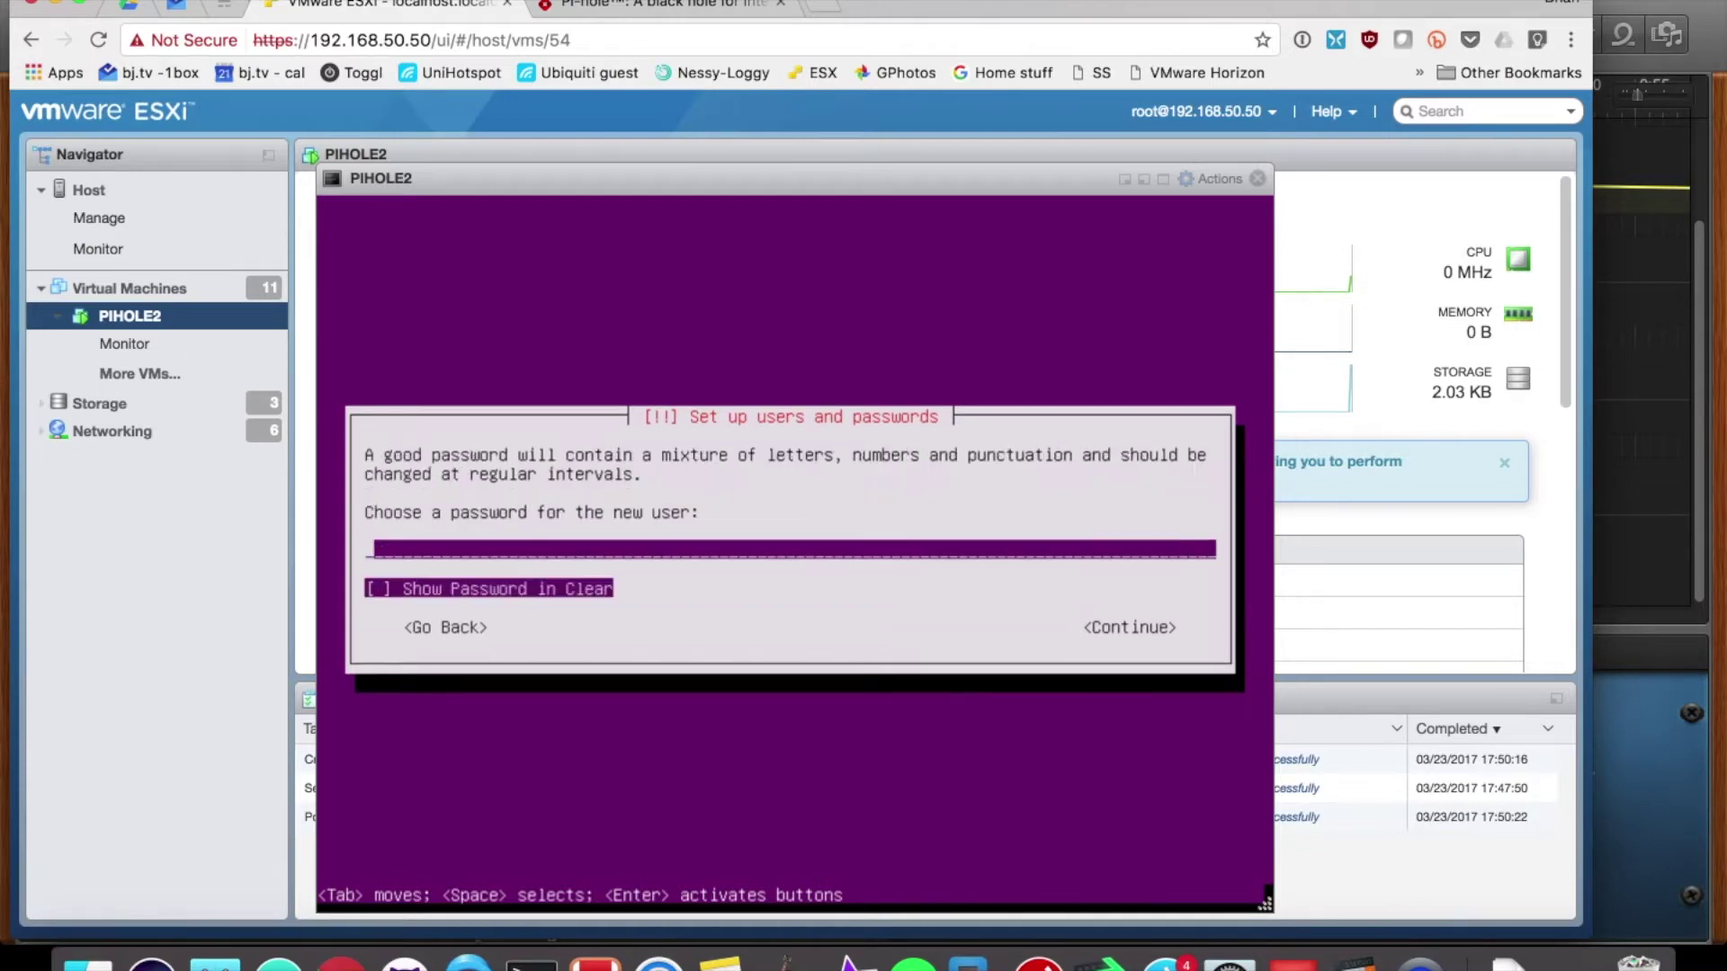
pyautogui.write('**********')
pyautogui.press('Return')
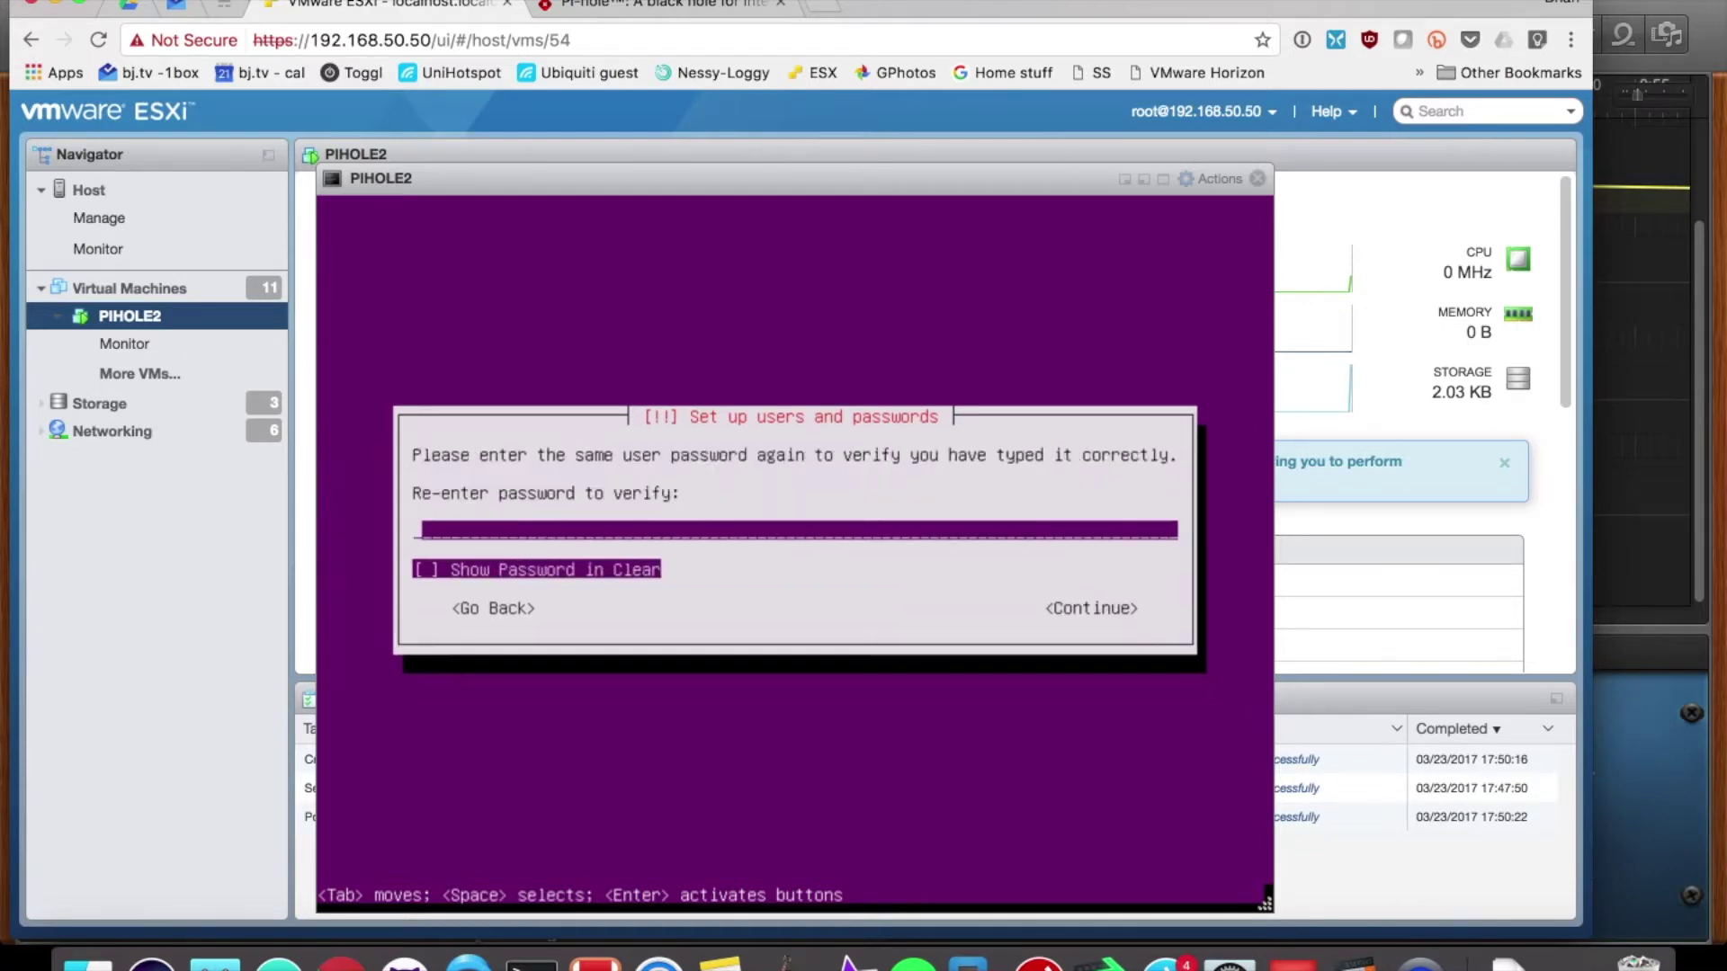
pyautogui.write('**********')
pyautogui.press('Return')
pyautogui.press('Return')
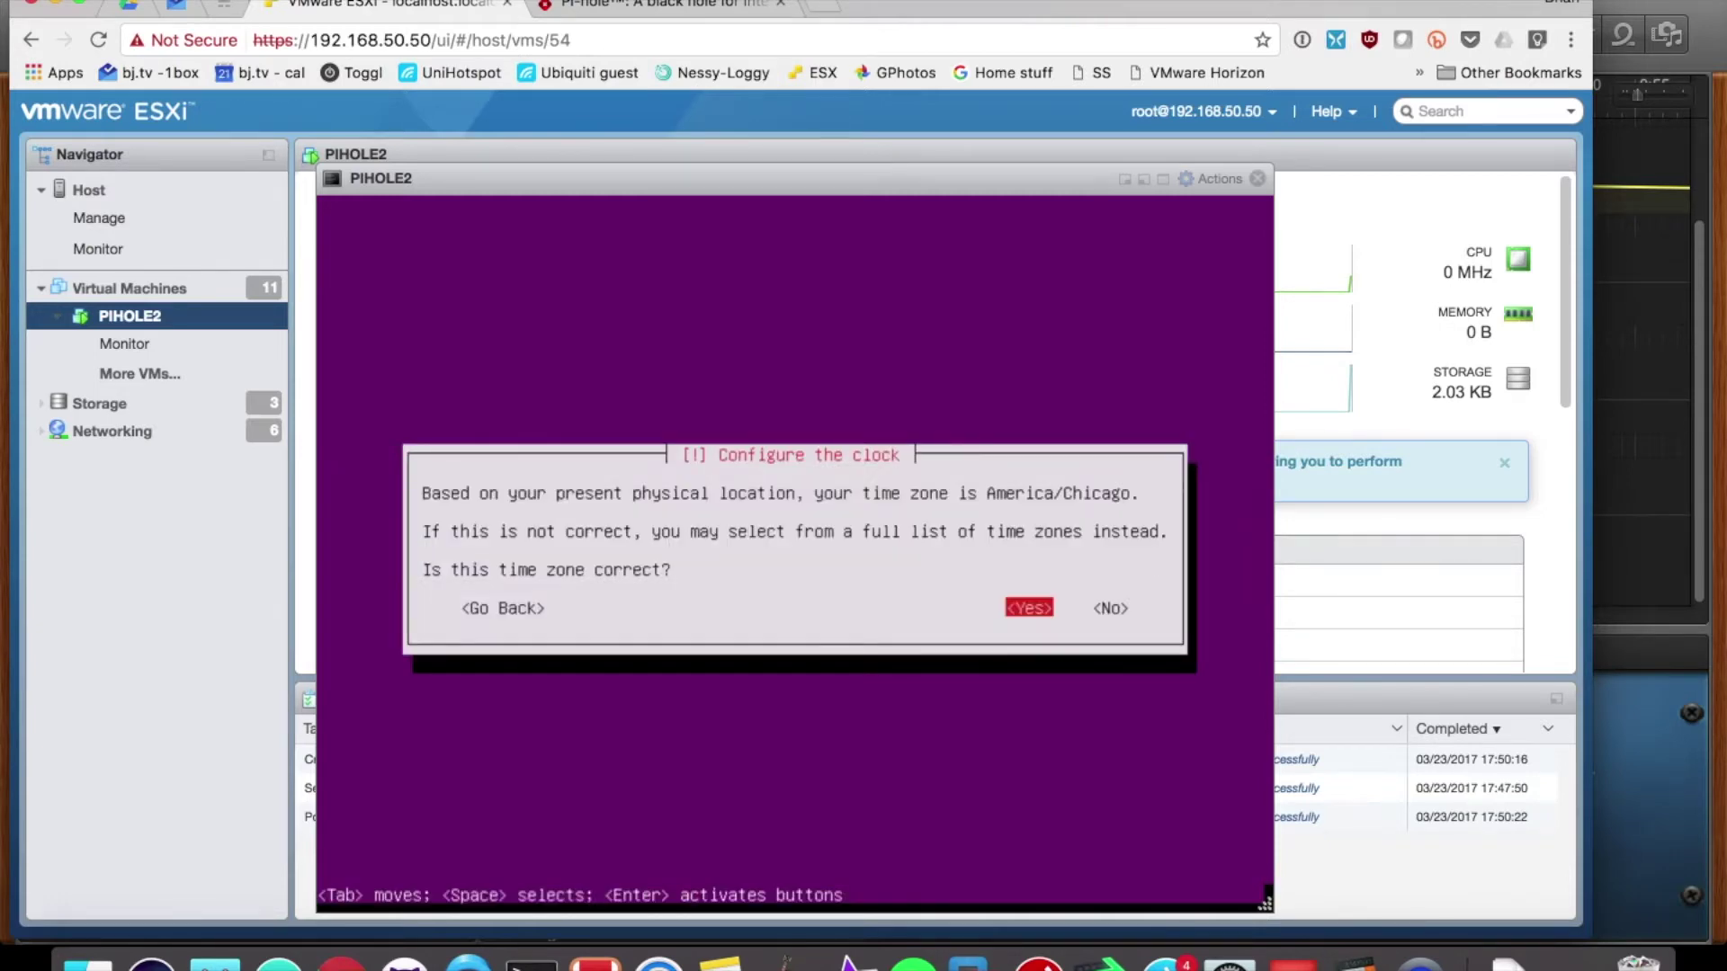
pyautogui.press('Return')
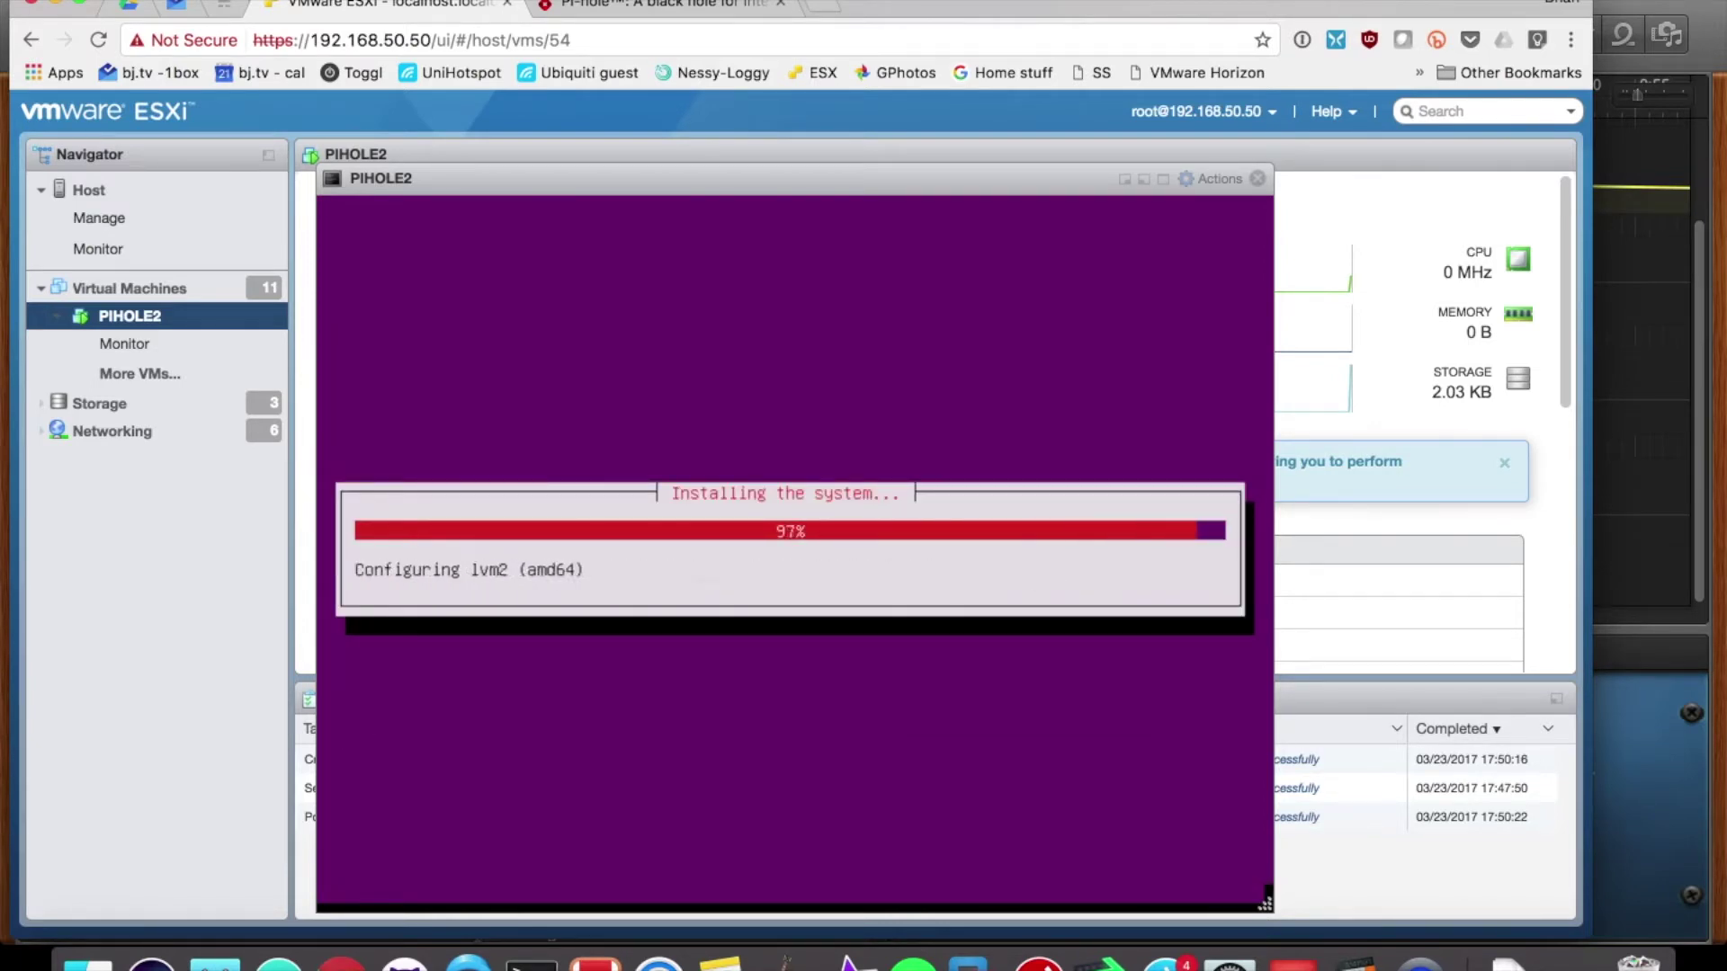
# - Skip the HTTP proxy, keep the default software selection, install GRUB and reboot the VM
pyautogui.press('Return')
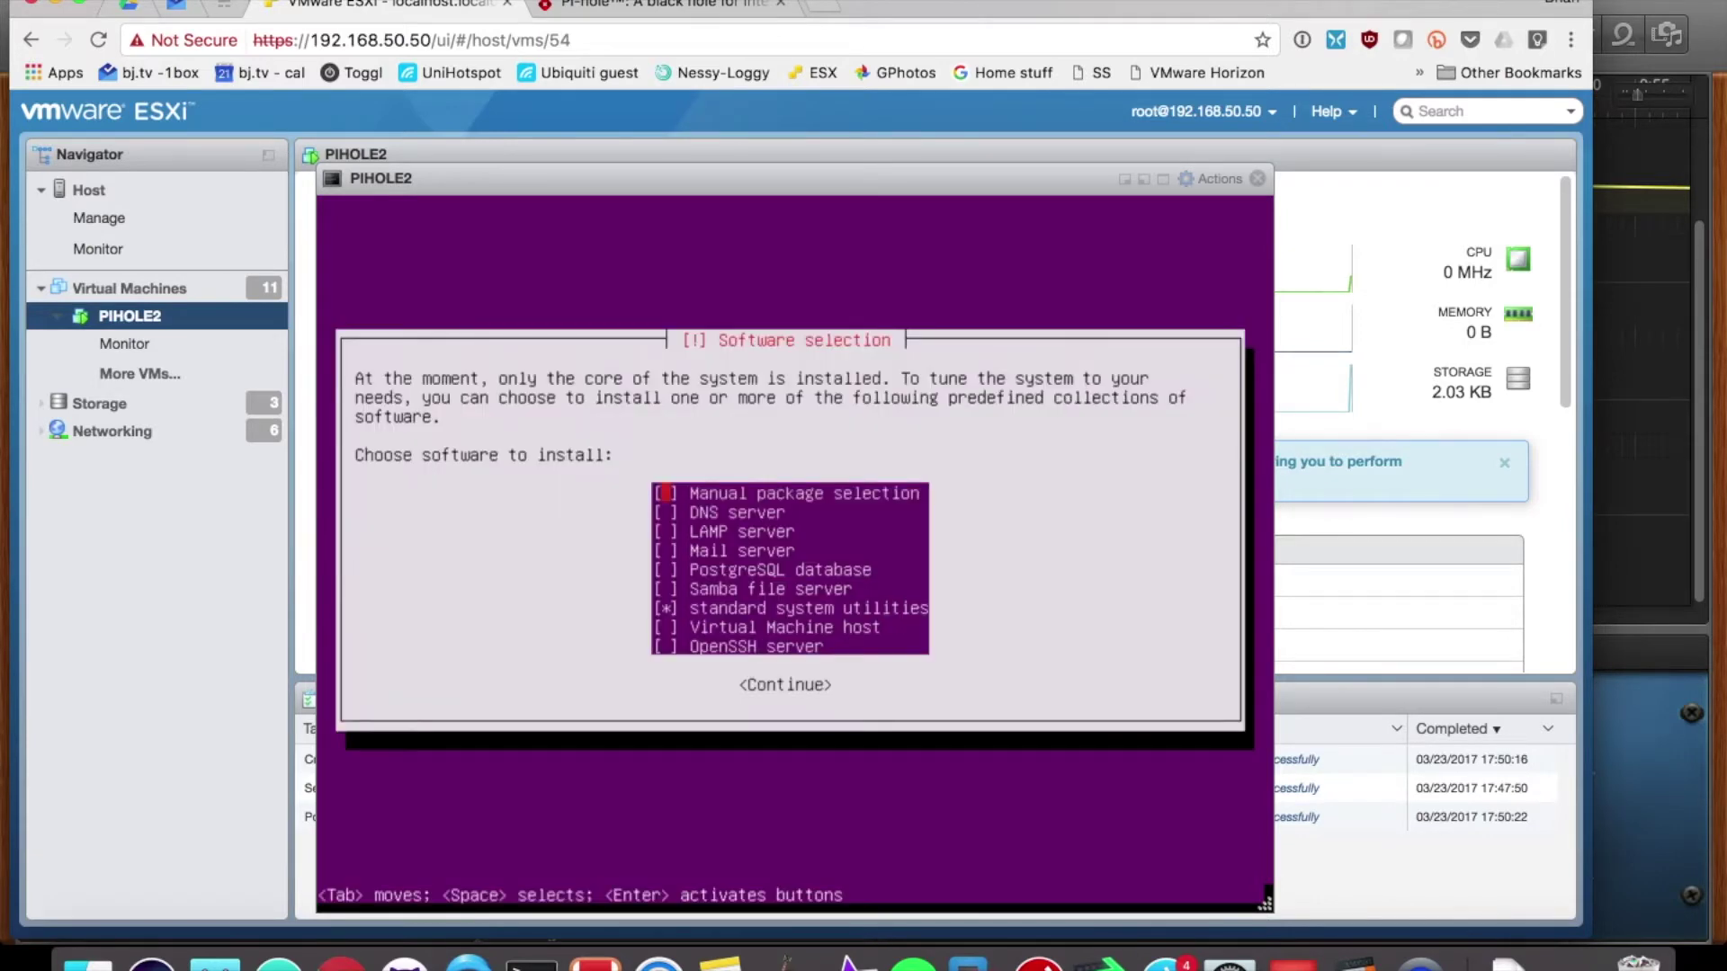
pyautogui.press('Down')
pyautogui.press('Down')
pyautogui.press('Down')
pyautogui.press('Down')
pyautogui.press('Down')
pyautogui.press('Down')
pyautogui.press('Down')
pyautogui.press('Down')
pyautogui.press('Tab')
pyautogui.press('Return')
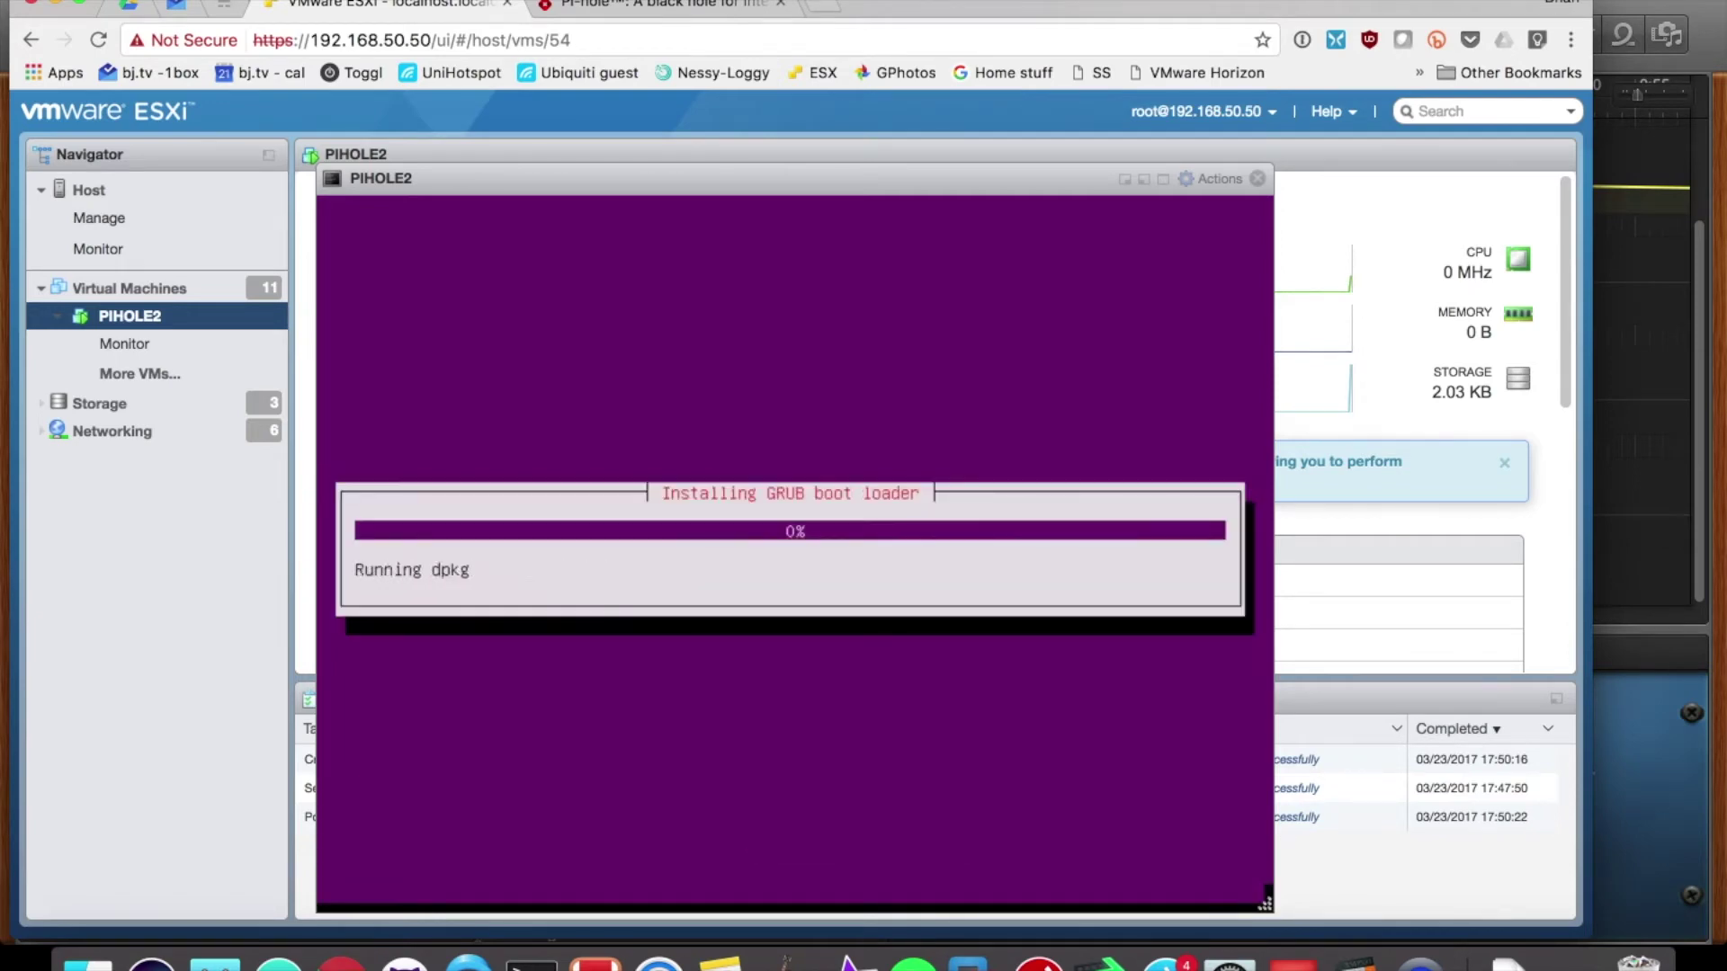
pyautogui.press('Return')
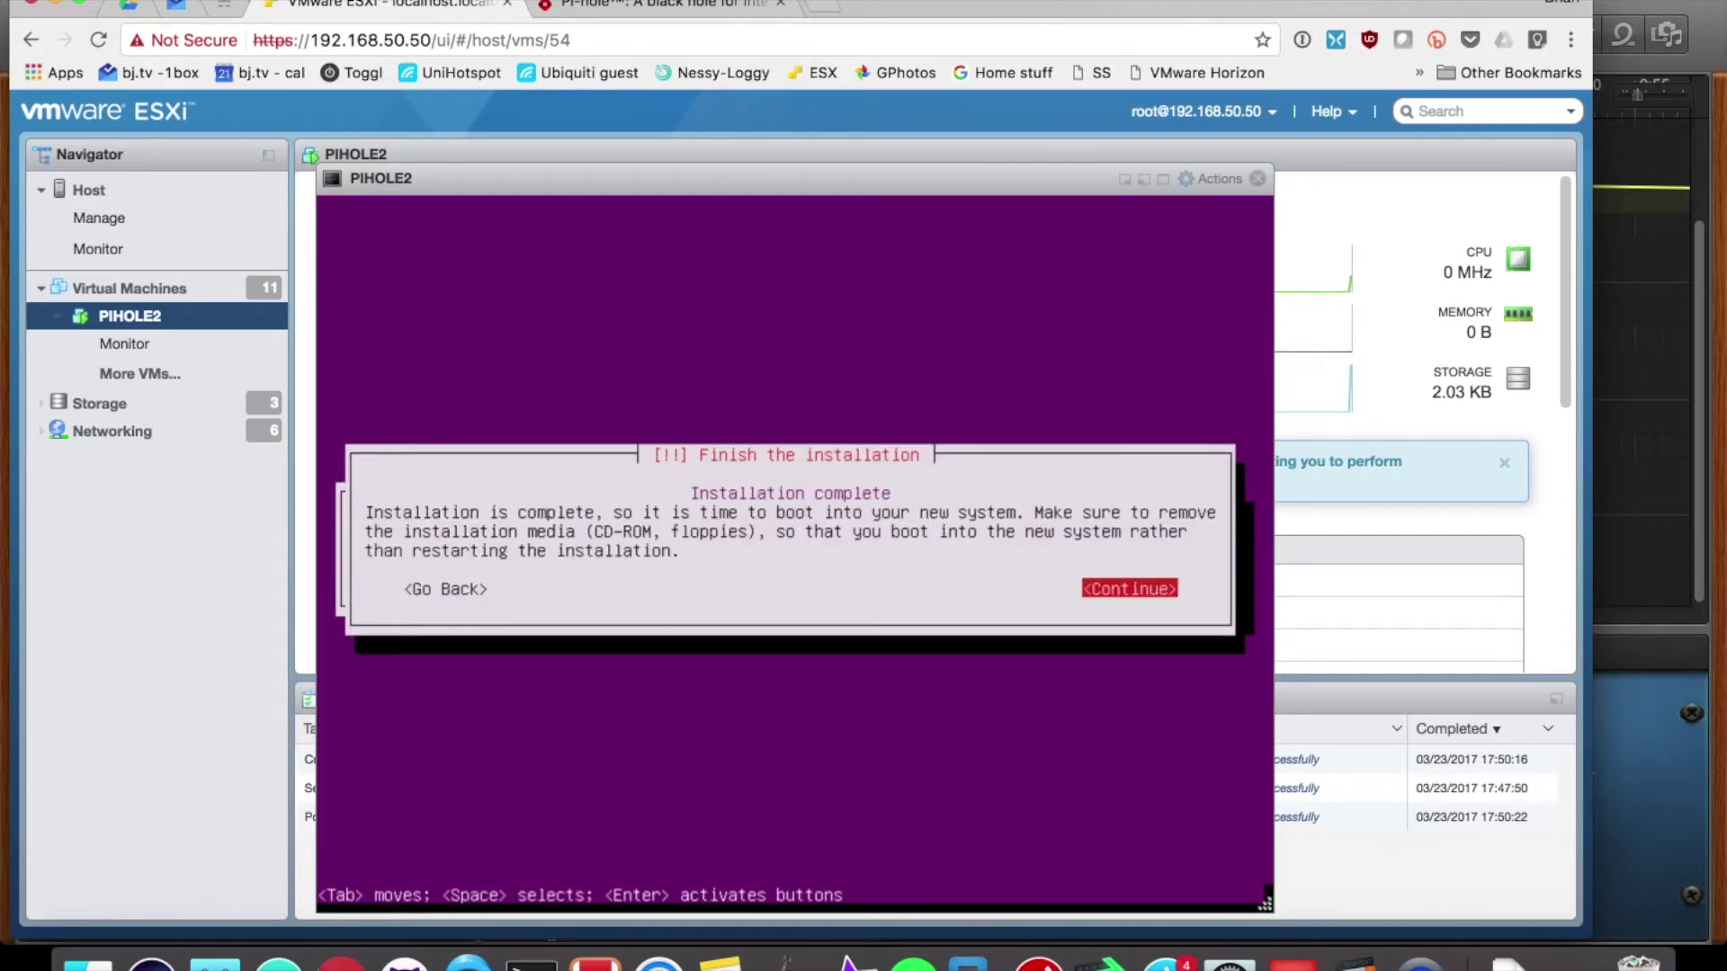
pyautogui.press('Return')
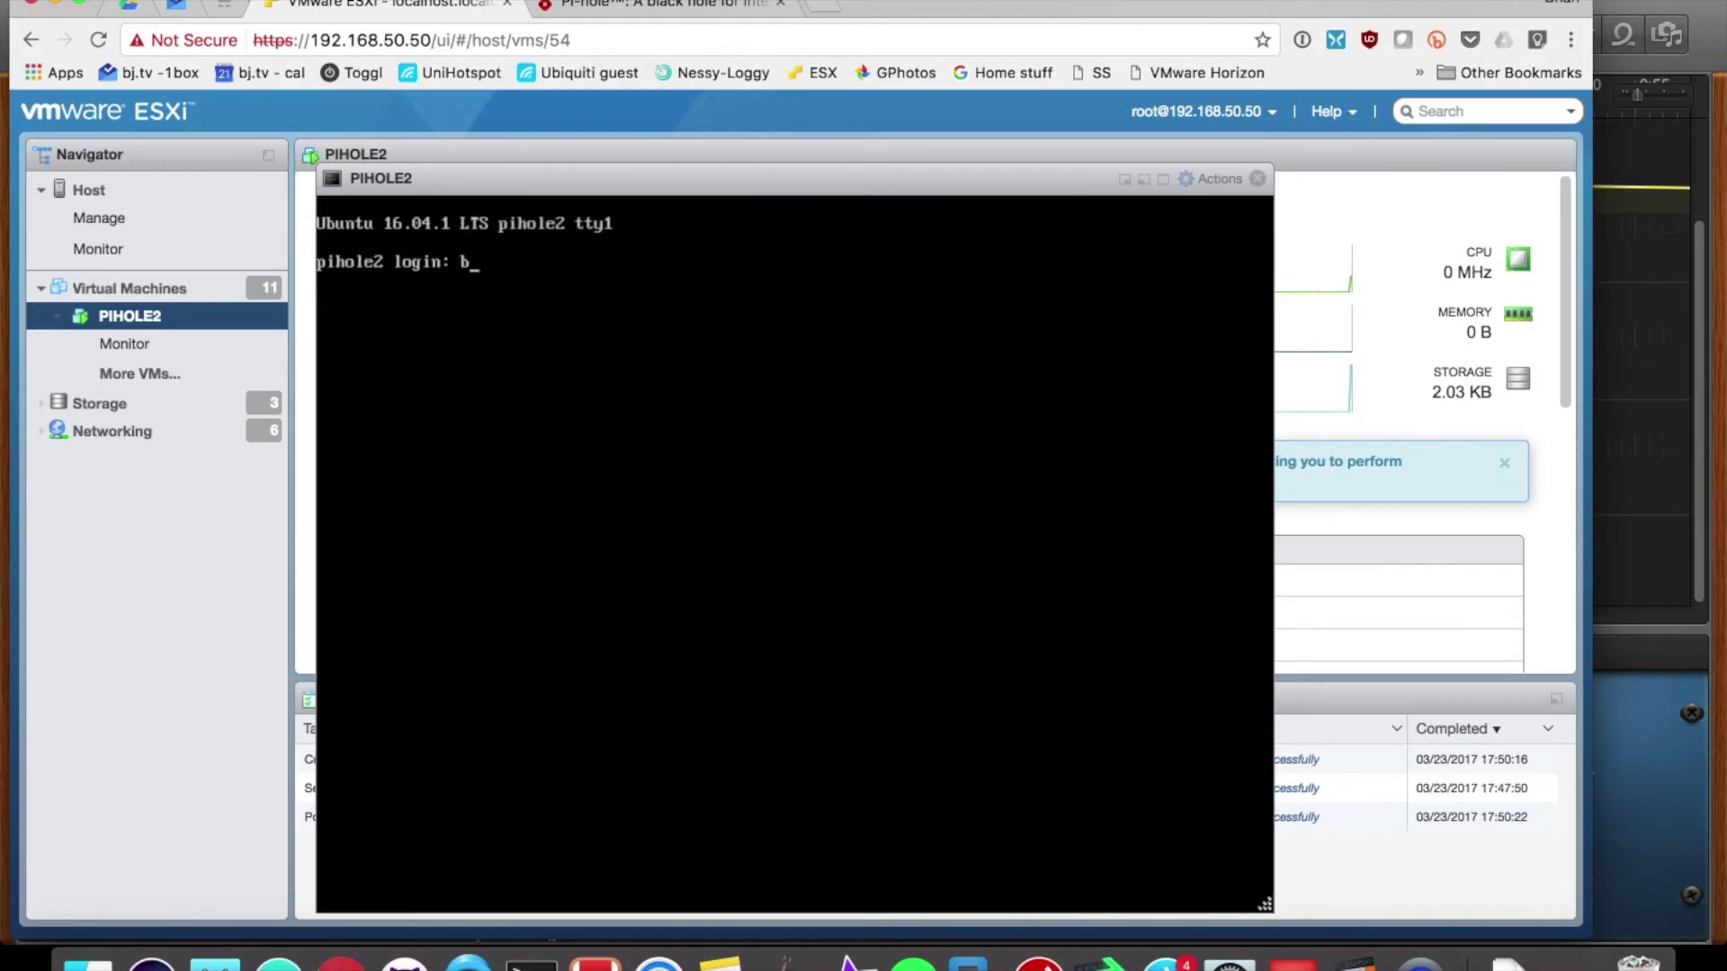
# - Log in to pihole2, become root with sudo -i, and run apt-get update && apt-get upgrade
pyautogui.write('rian')
pyautogui.press('Return')
pyautogui.press('Return')
pyautogui.write('sudo')
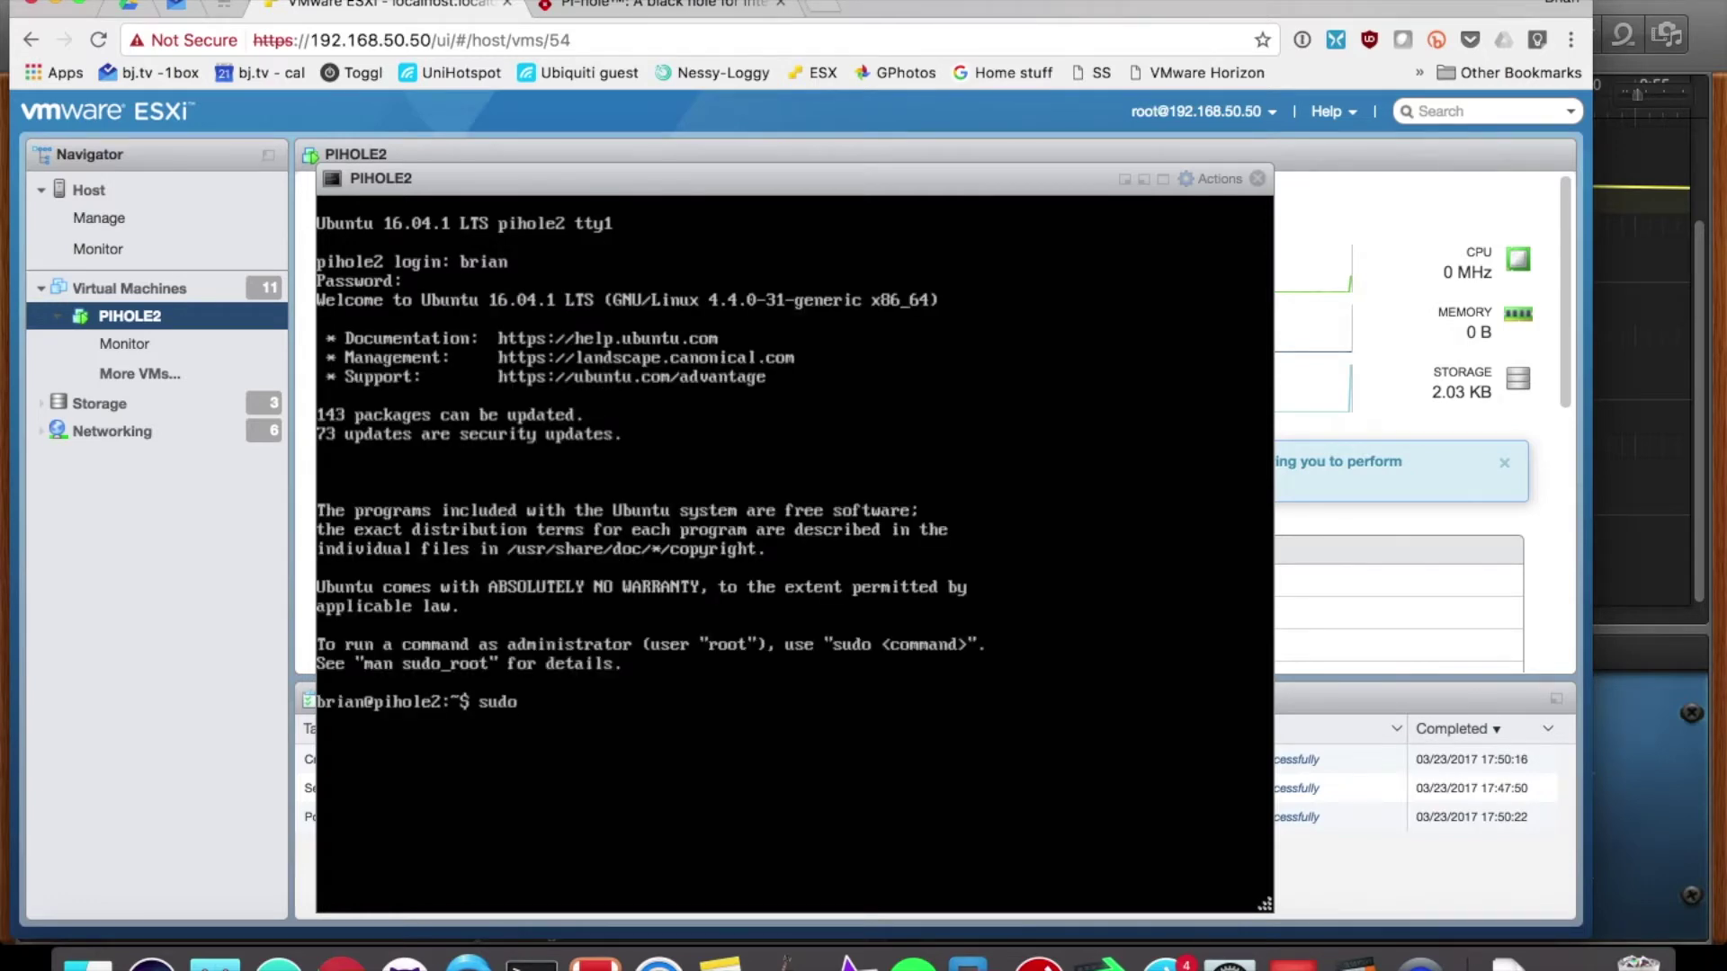
pyautogui.write(' -i')
pyautogui.press('Return')
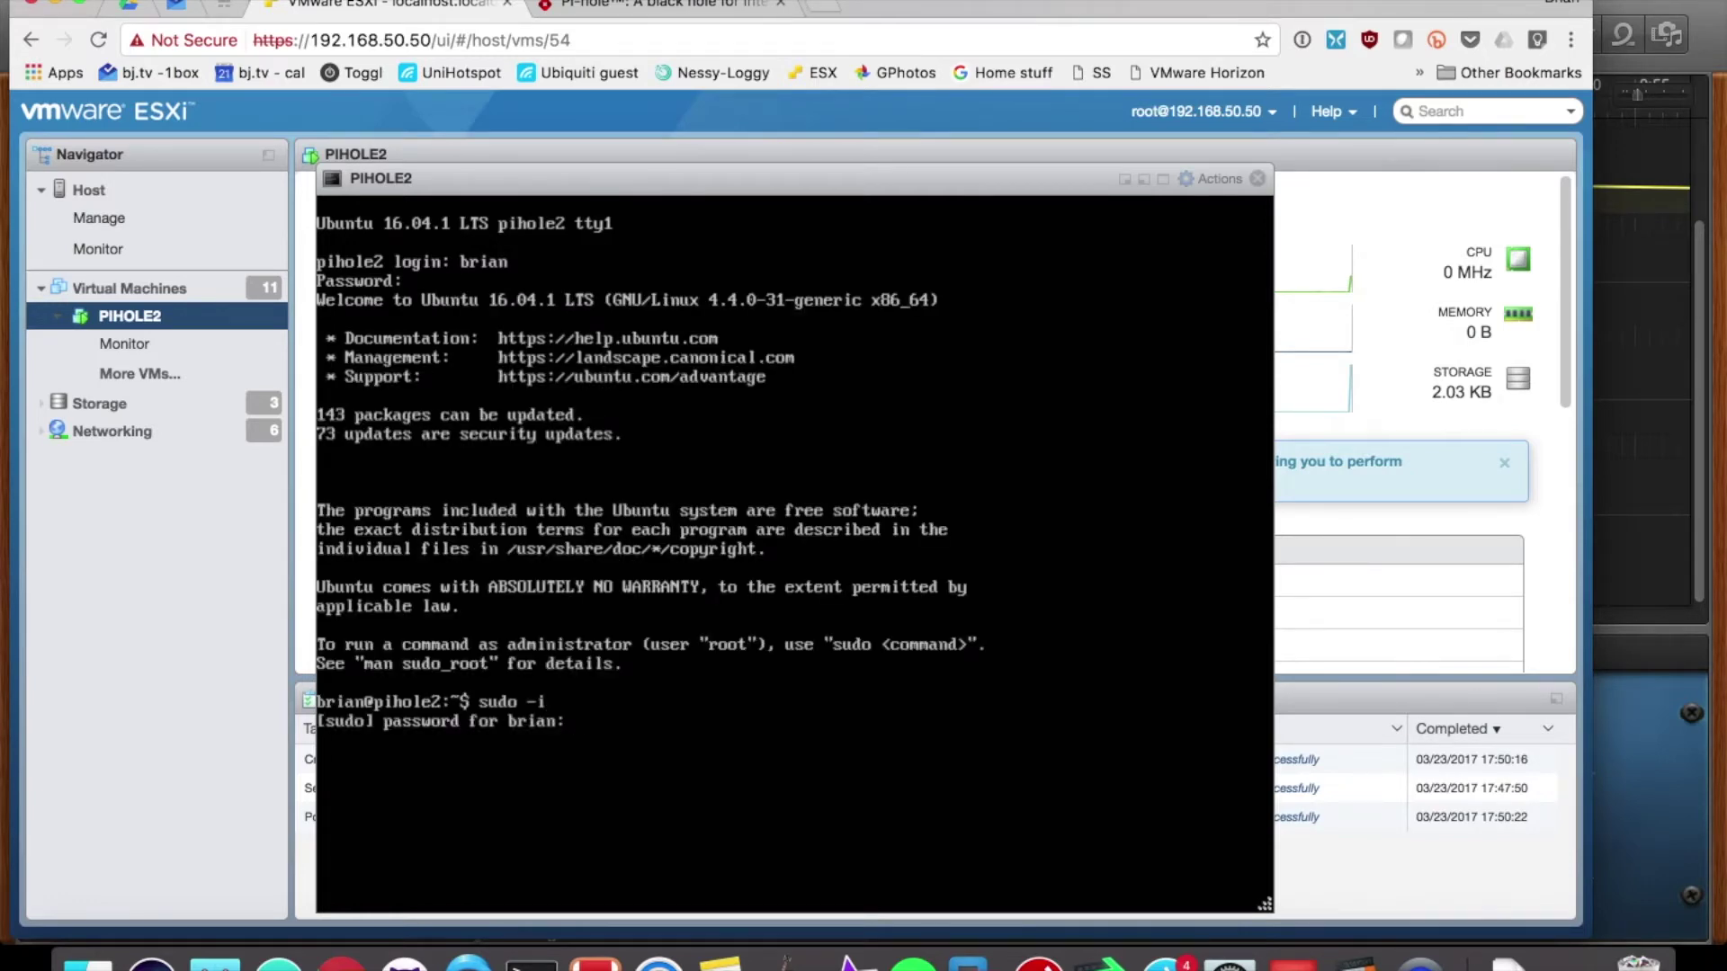
pyautogui.press('Return')
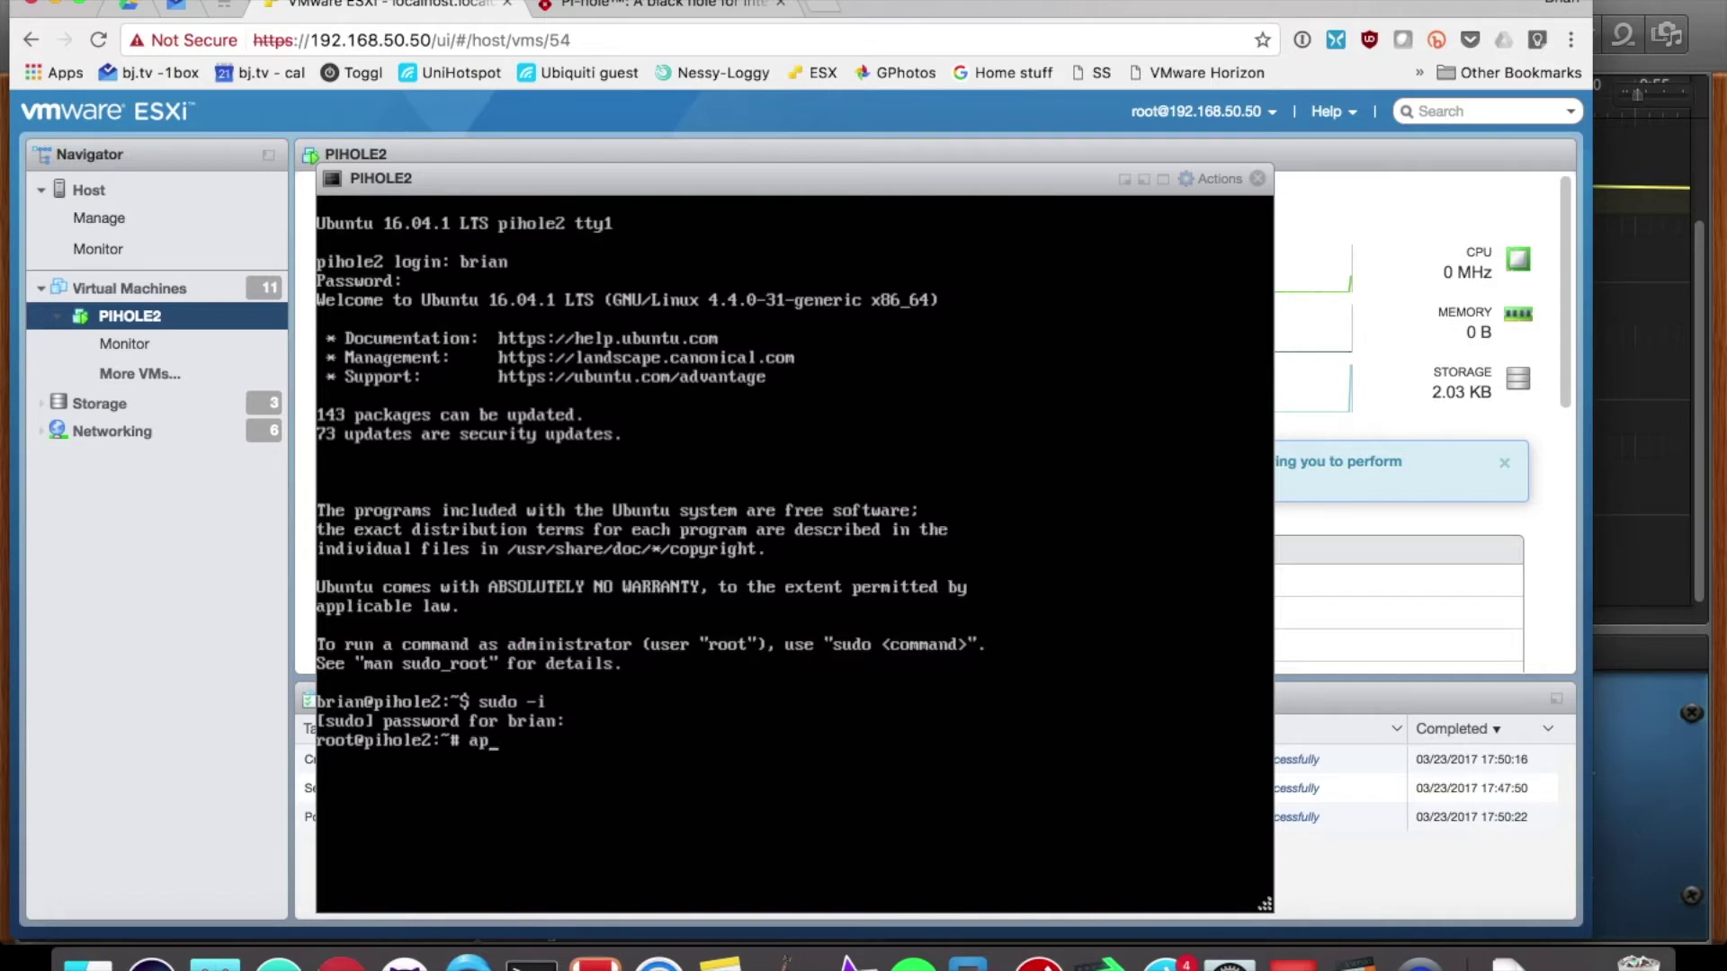
pyautogui.write('apt-get update && apt-g')
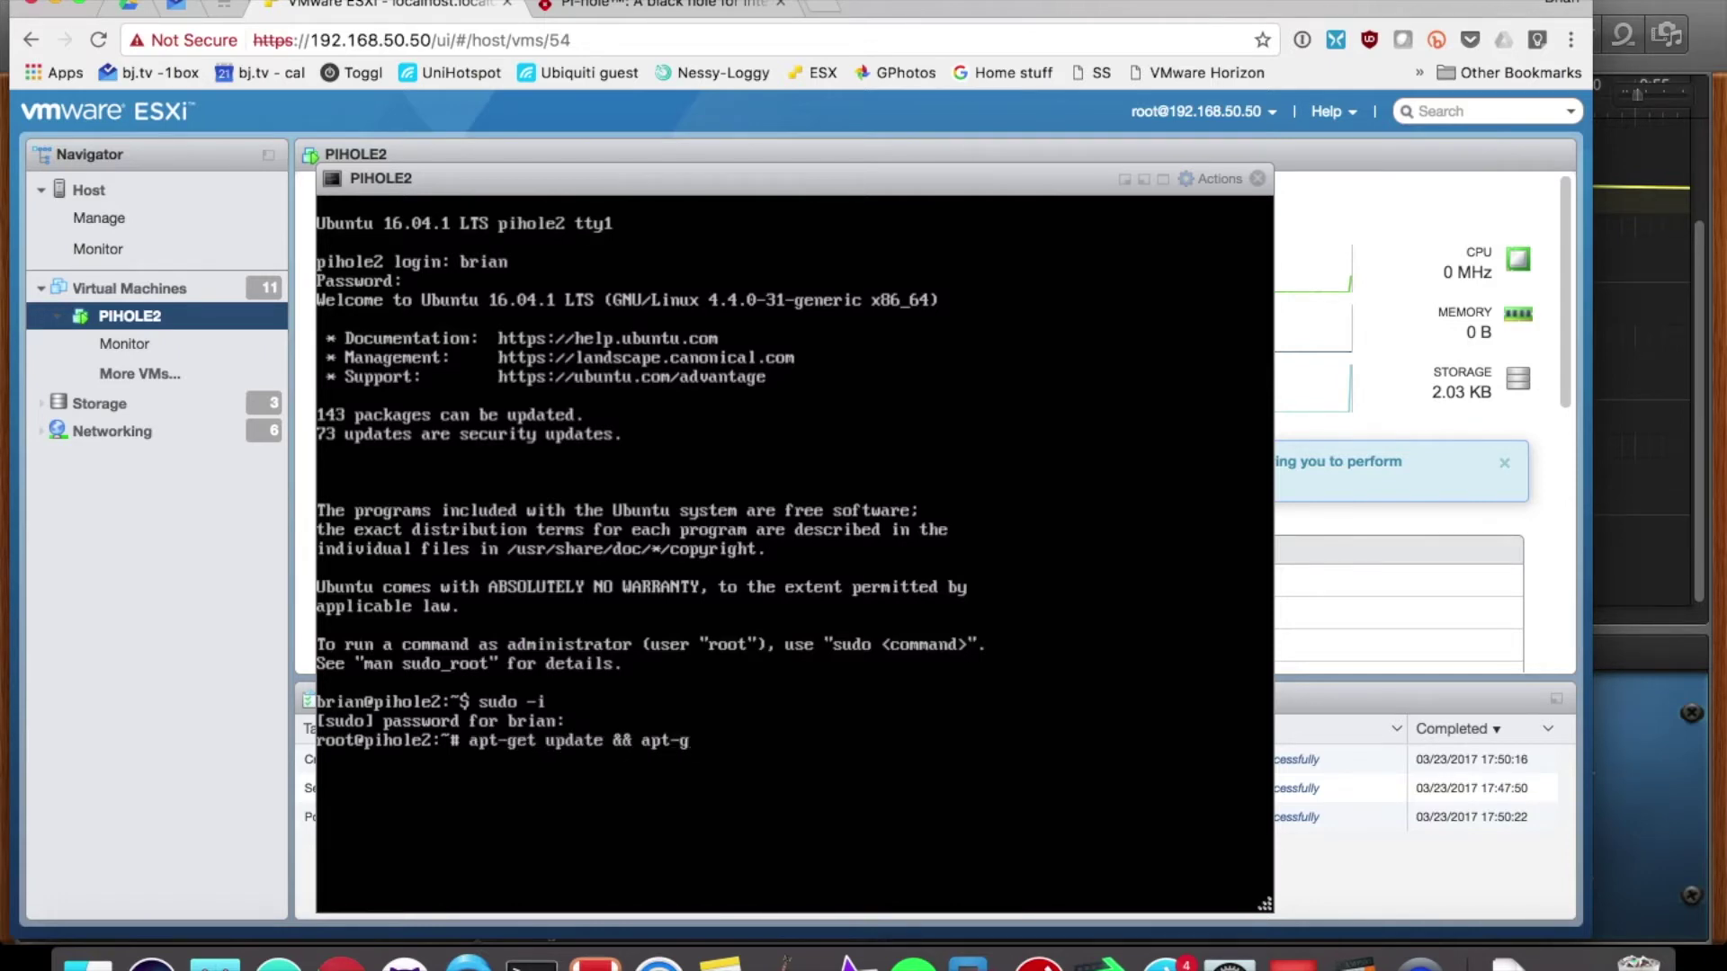
pyautogui.write('et upgrade -y')
pyautogui.press('Return')
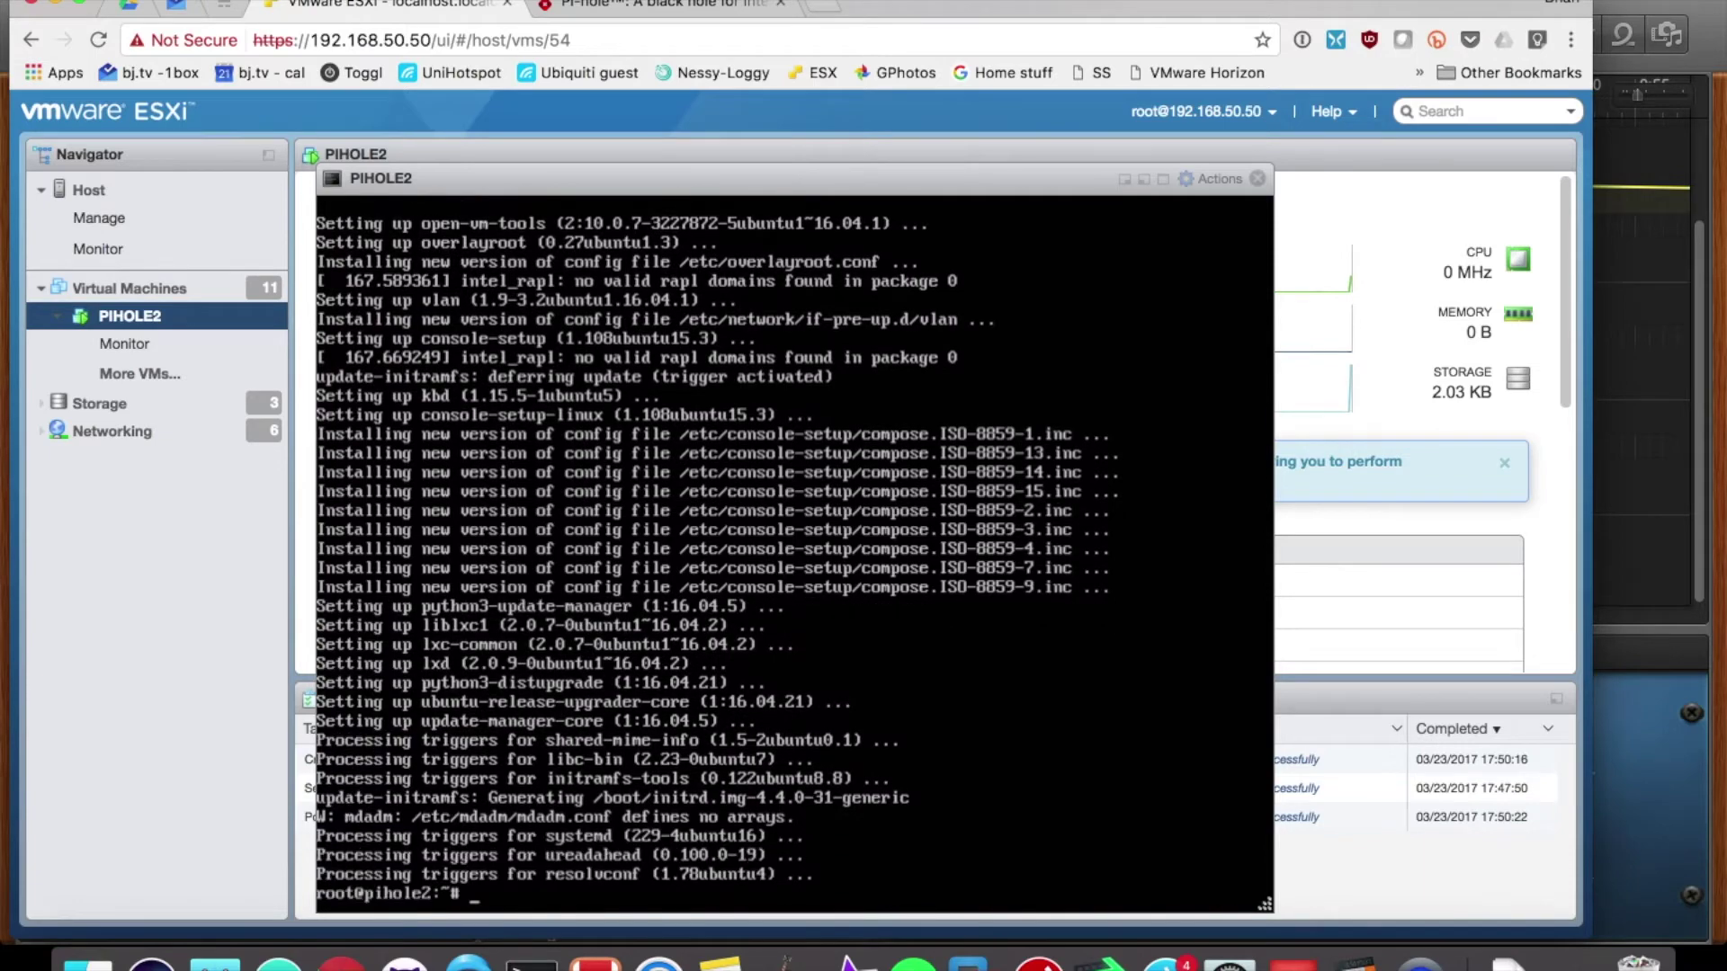
# - Shut down the VM and take a snapshot named '03-23-17: Before PIHOLE instal'
pyautogui.write('shutdown now')
pyautogui.press('Return')
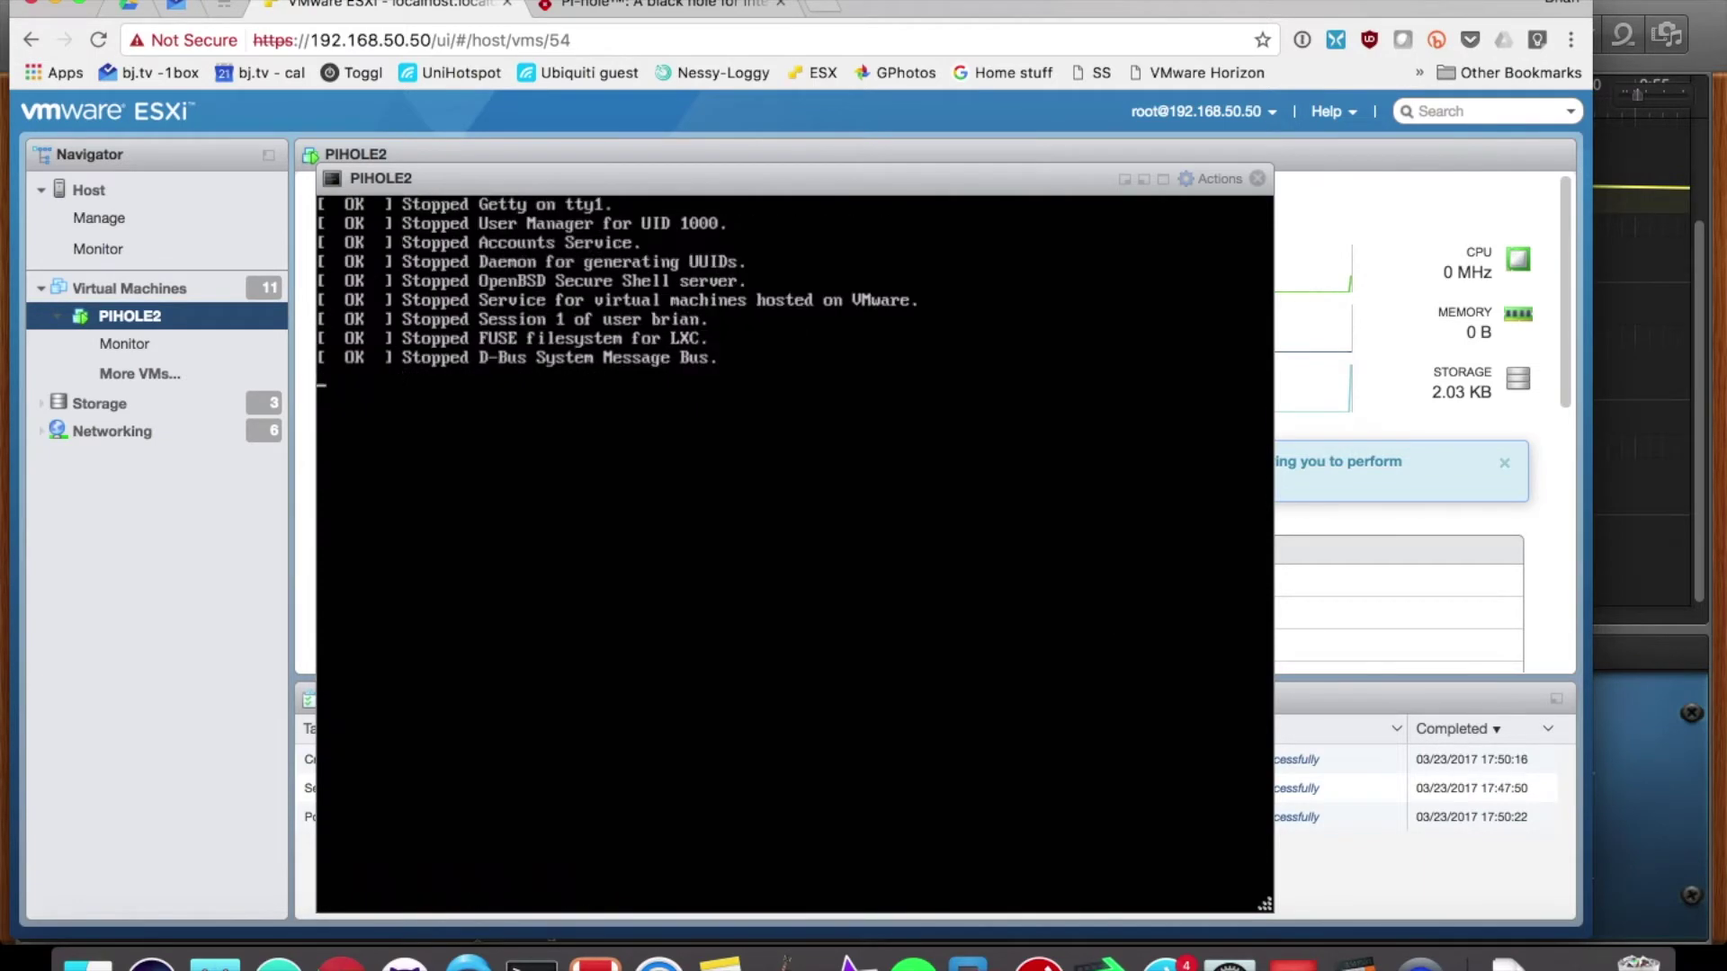
pyautogui.click(1214, 178)
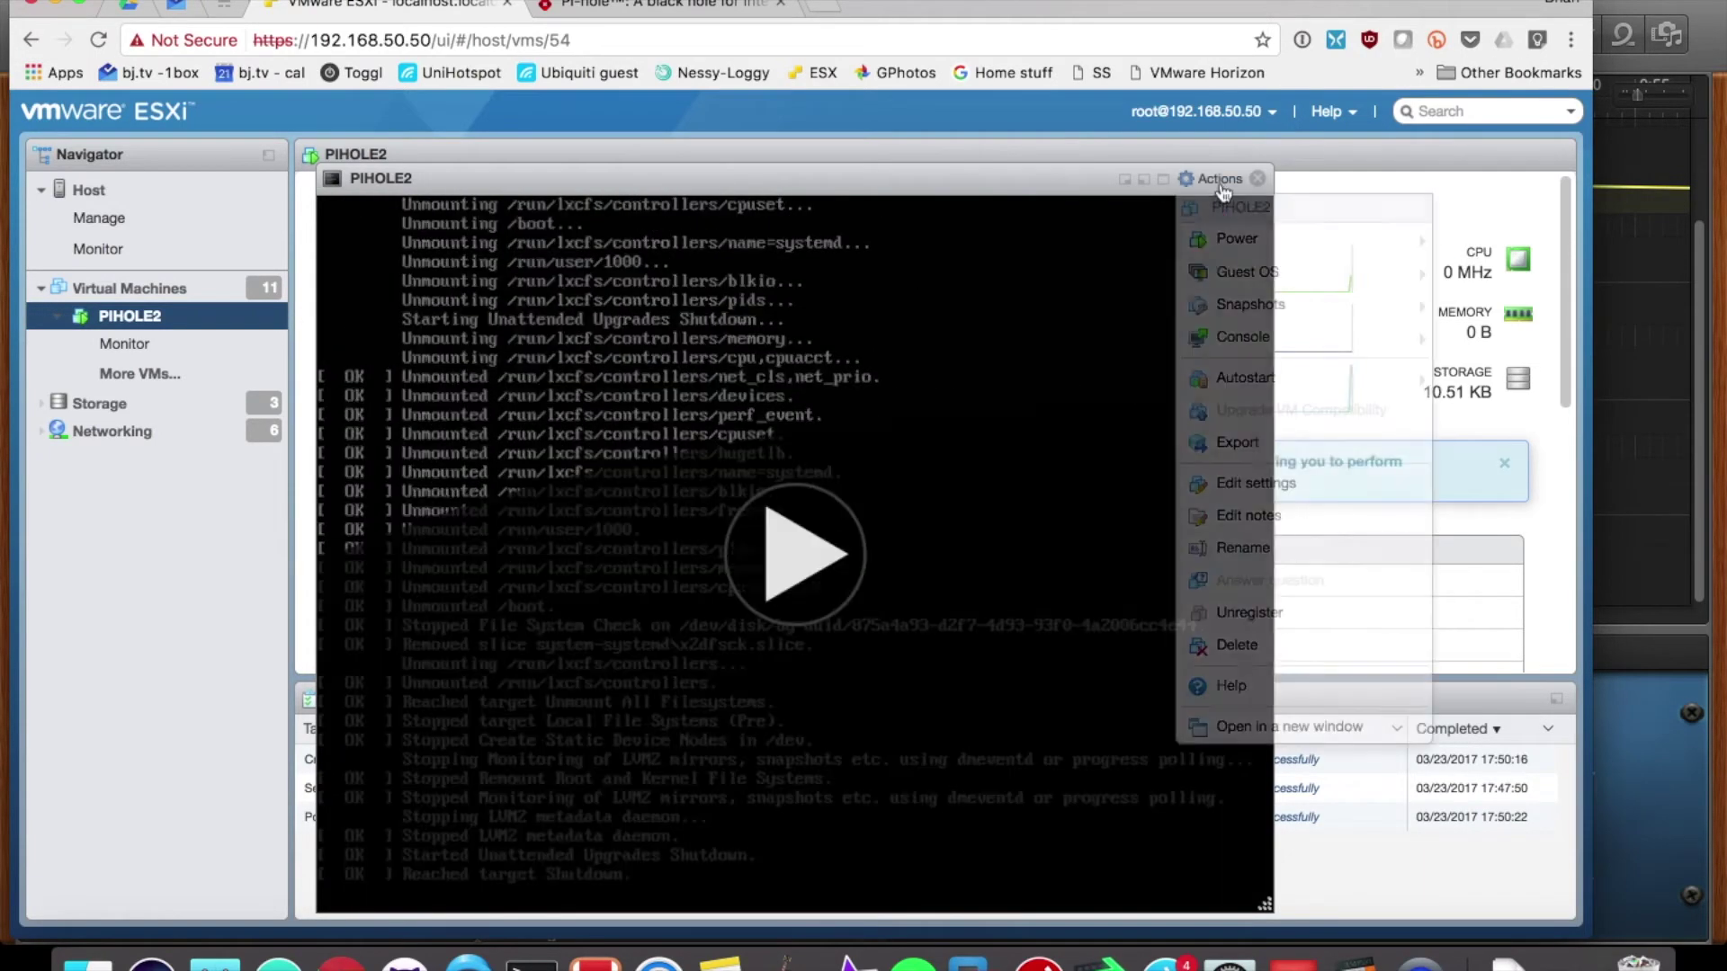
pyautogui.moveTo(1242, 311)
pyautogui.click(1071, 304)
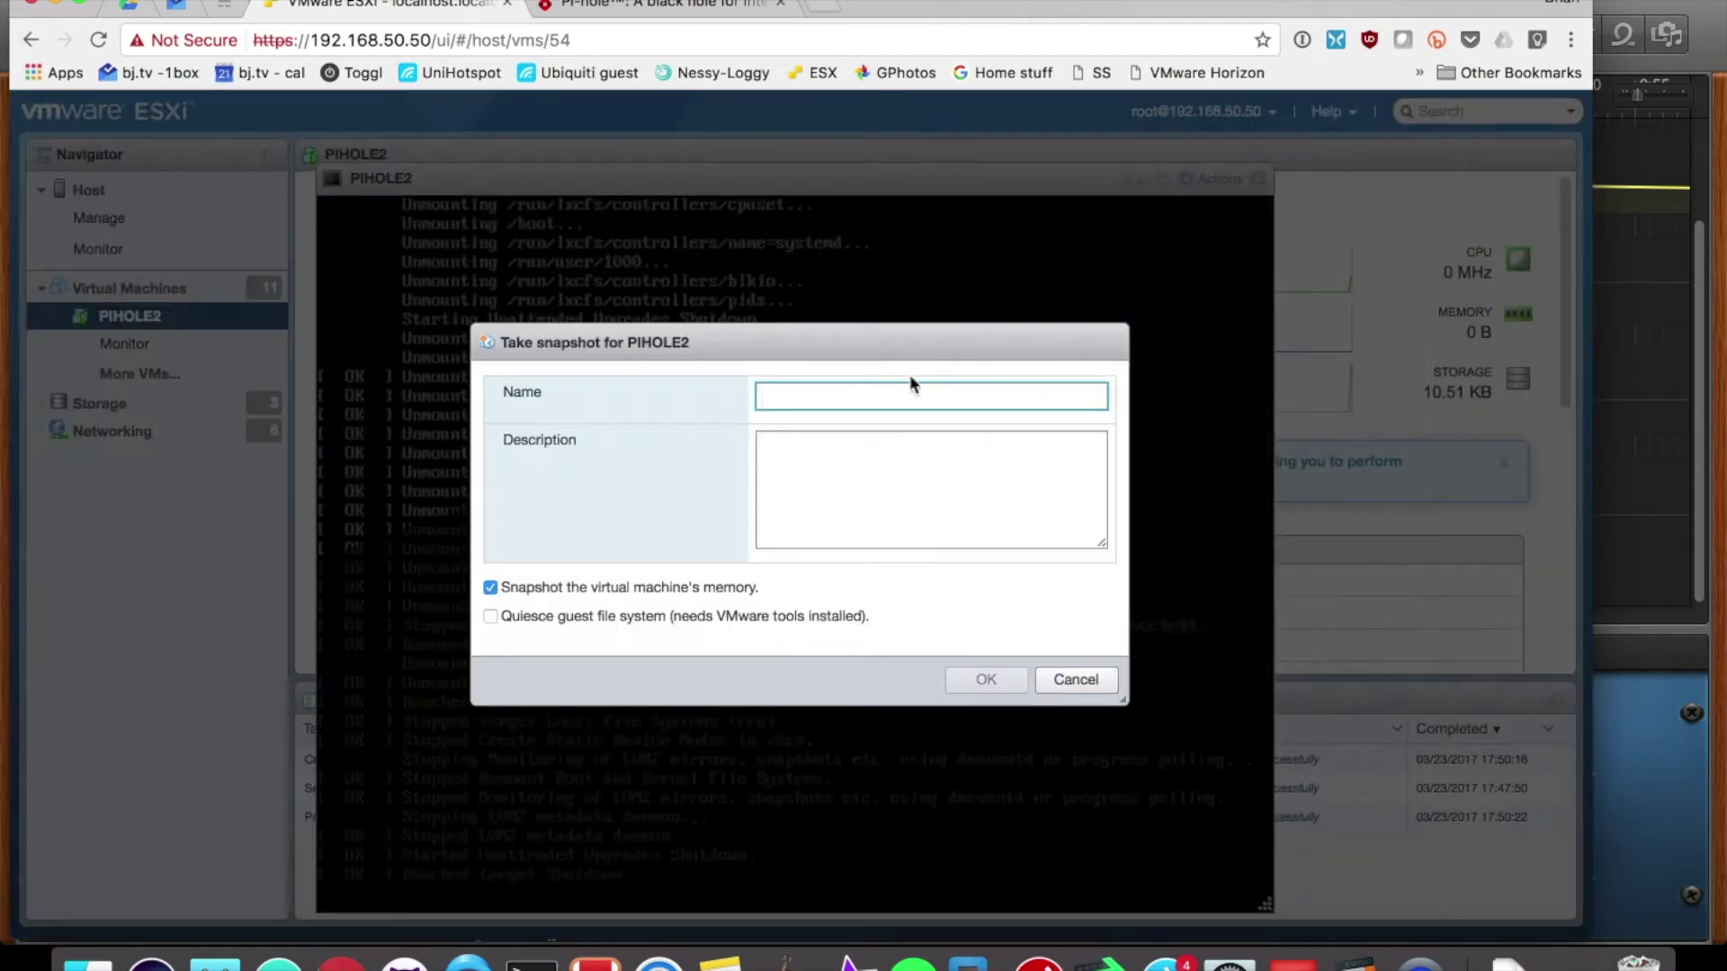
pyautogui.write('03-23-17: Bef')
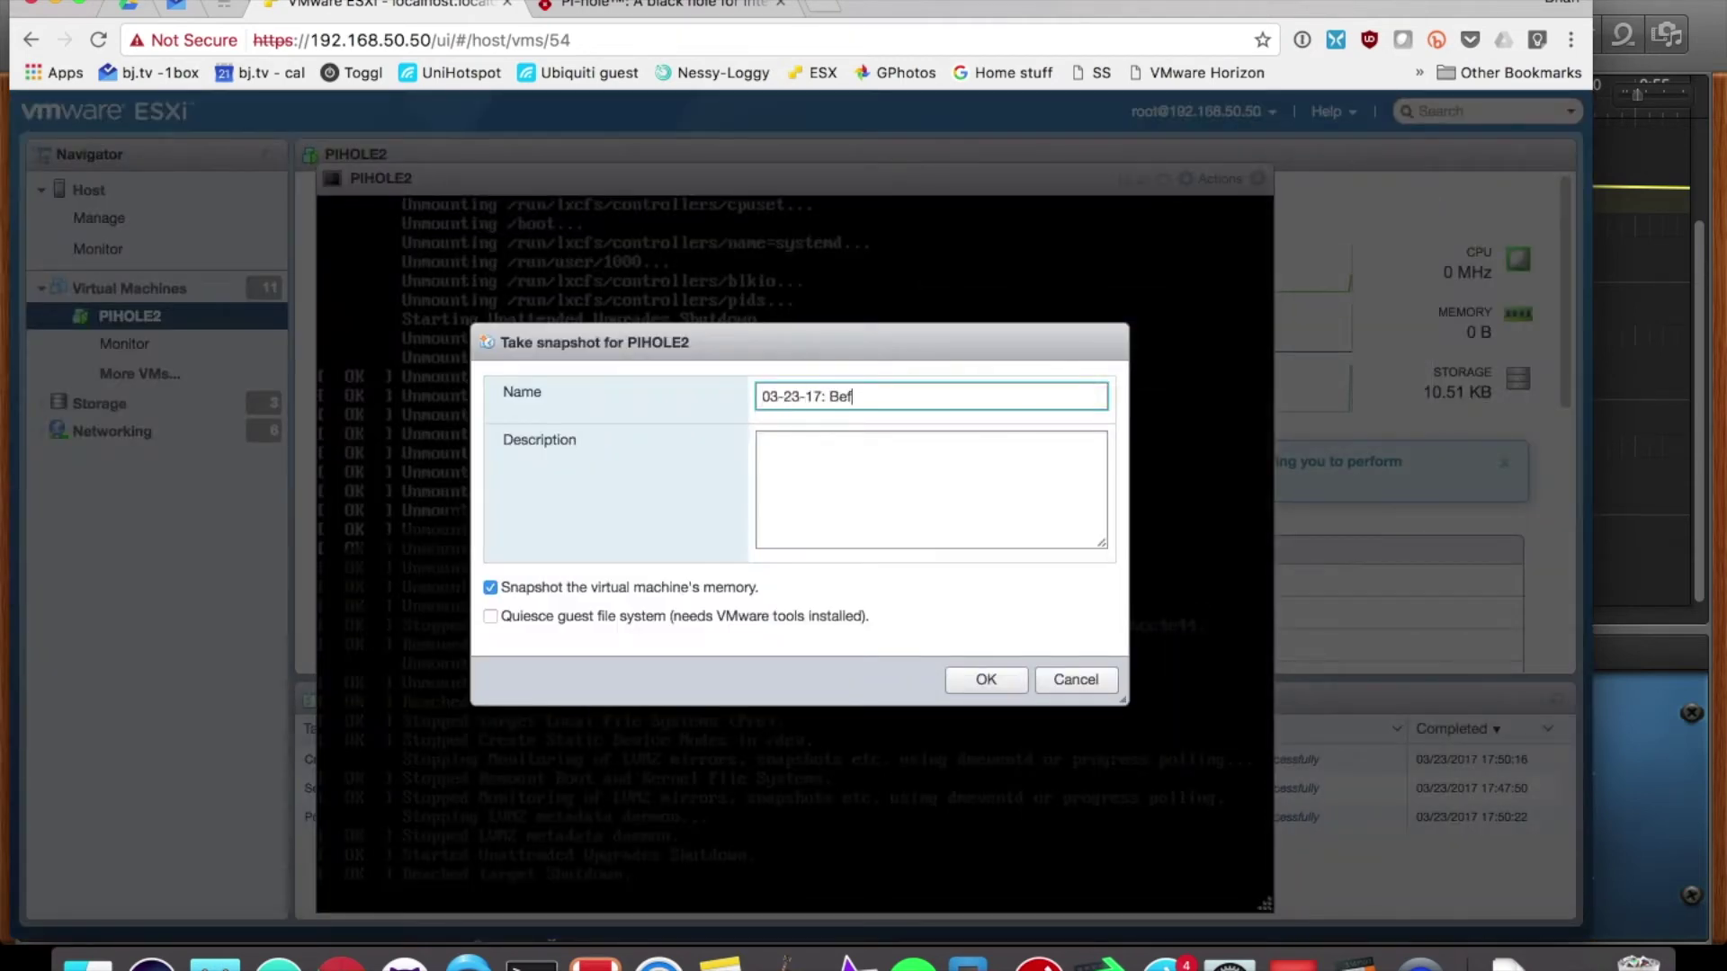
pyautogui.write('ore PIHOLE install')
pyautogui.click(963, 684)
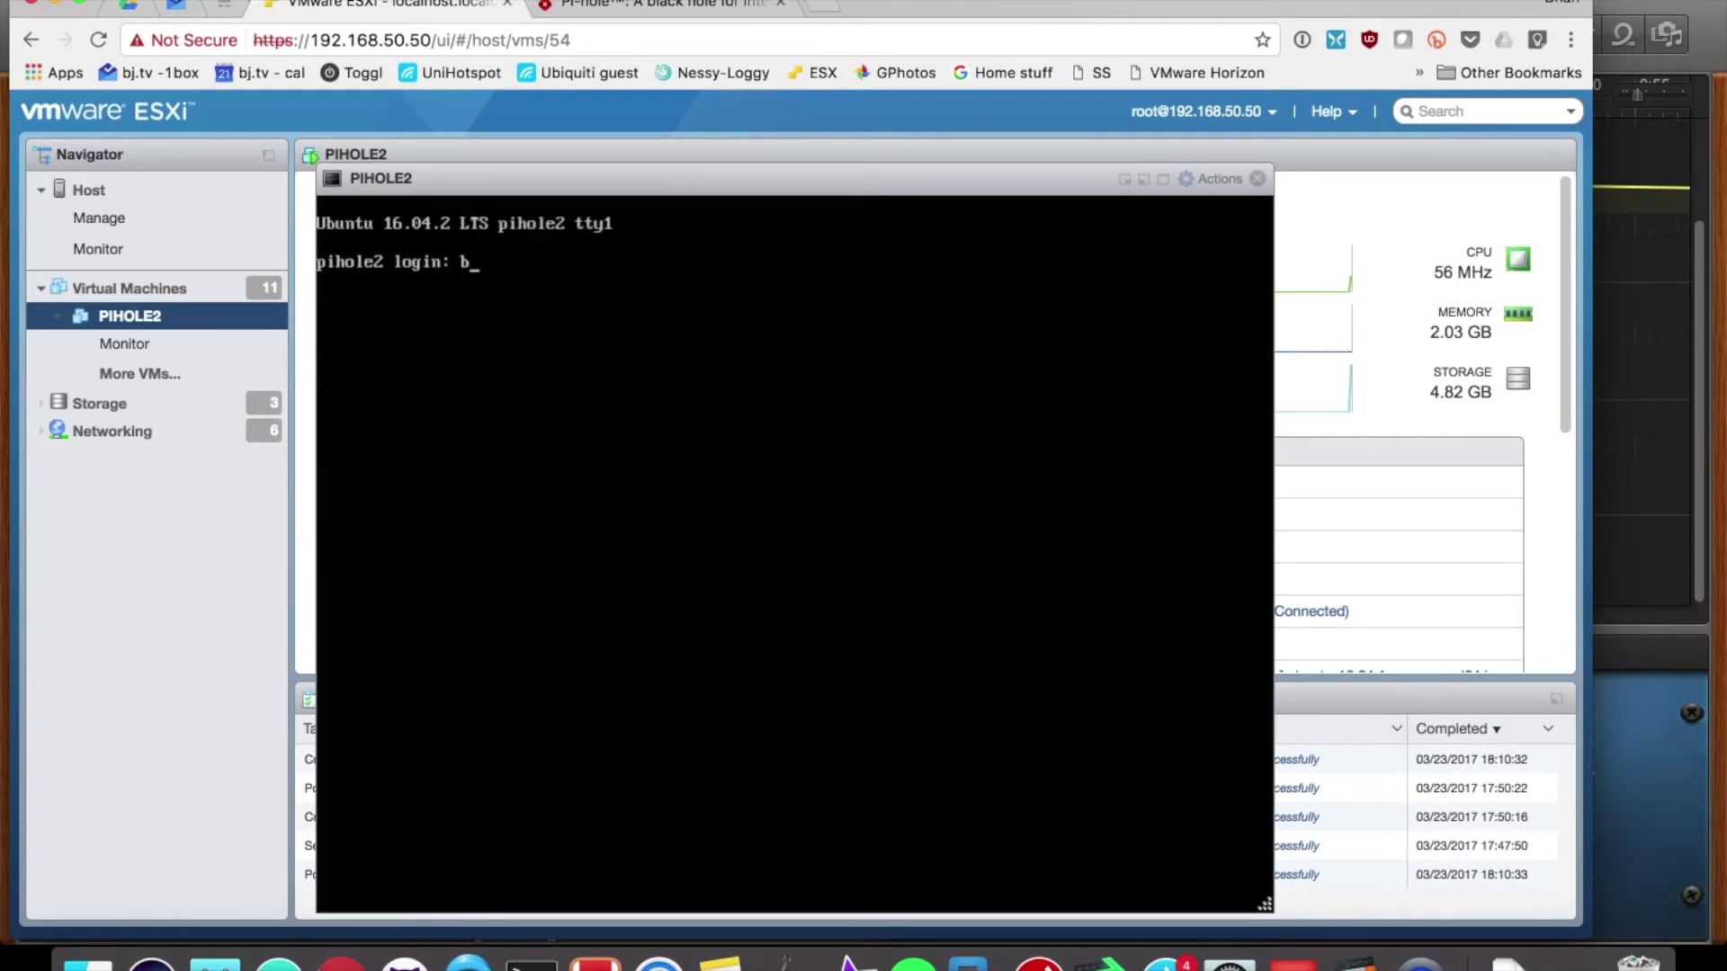
# - Log back in, run ifconfig to find the IP 192.168.3.242, and open the Mac Terminal
pyautogui.write('ian')
pyautogui.press('Return')
pyautogui.press('Return')
pyautogui.write('ifconfig')
pyautogui.press('Return')
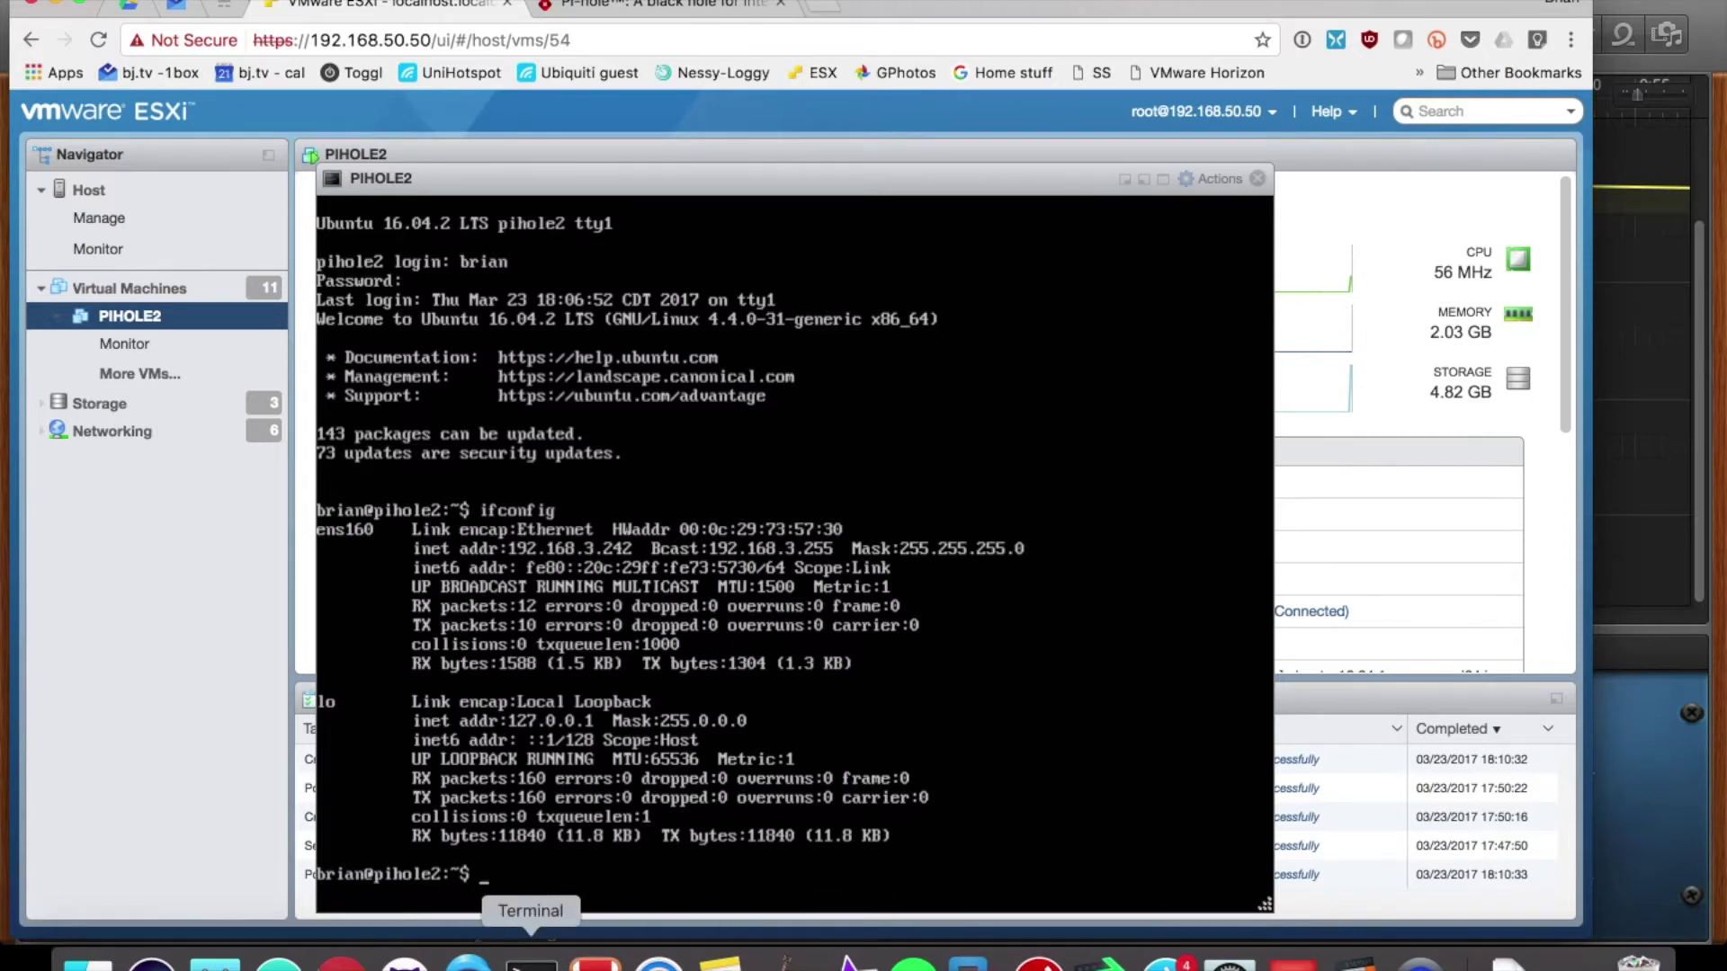
pyautogui.click(531, 961)
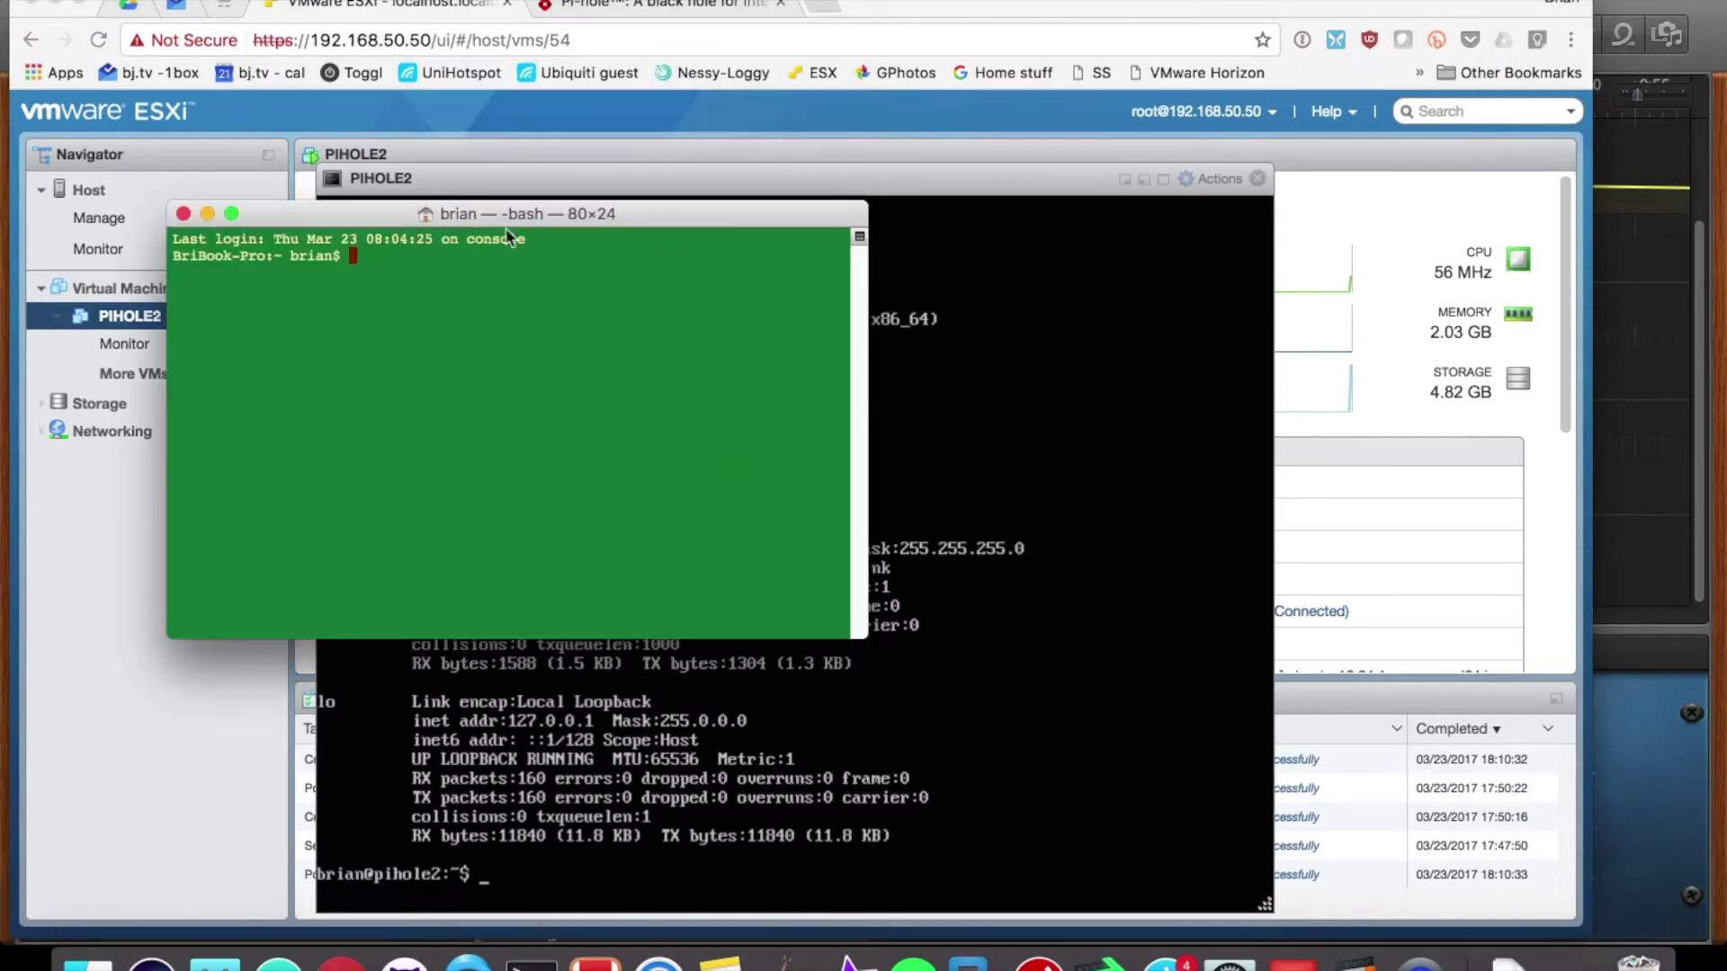
# - SSH into the VM at 192.168.3.242, trusting its host key and entering the password
pyautogui.moveTo(431, 202); pyautogui.dragTo(845, 290)
pyautogui.write('ssh brian@')
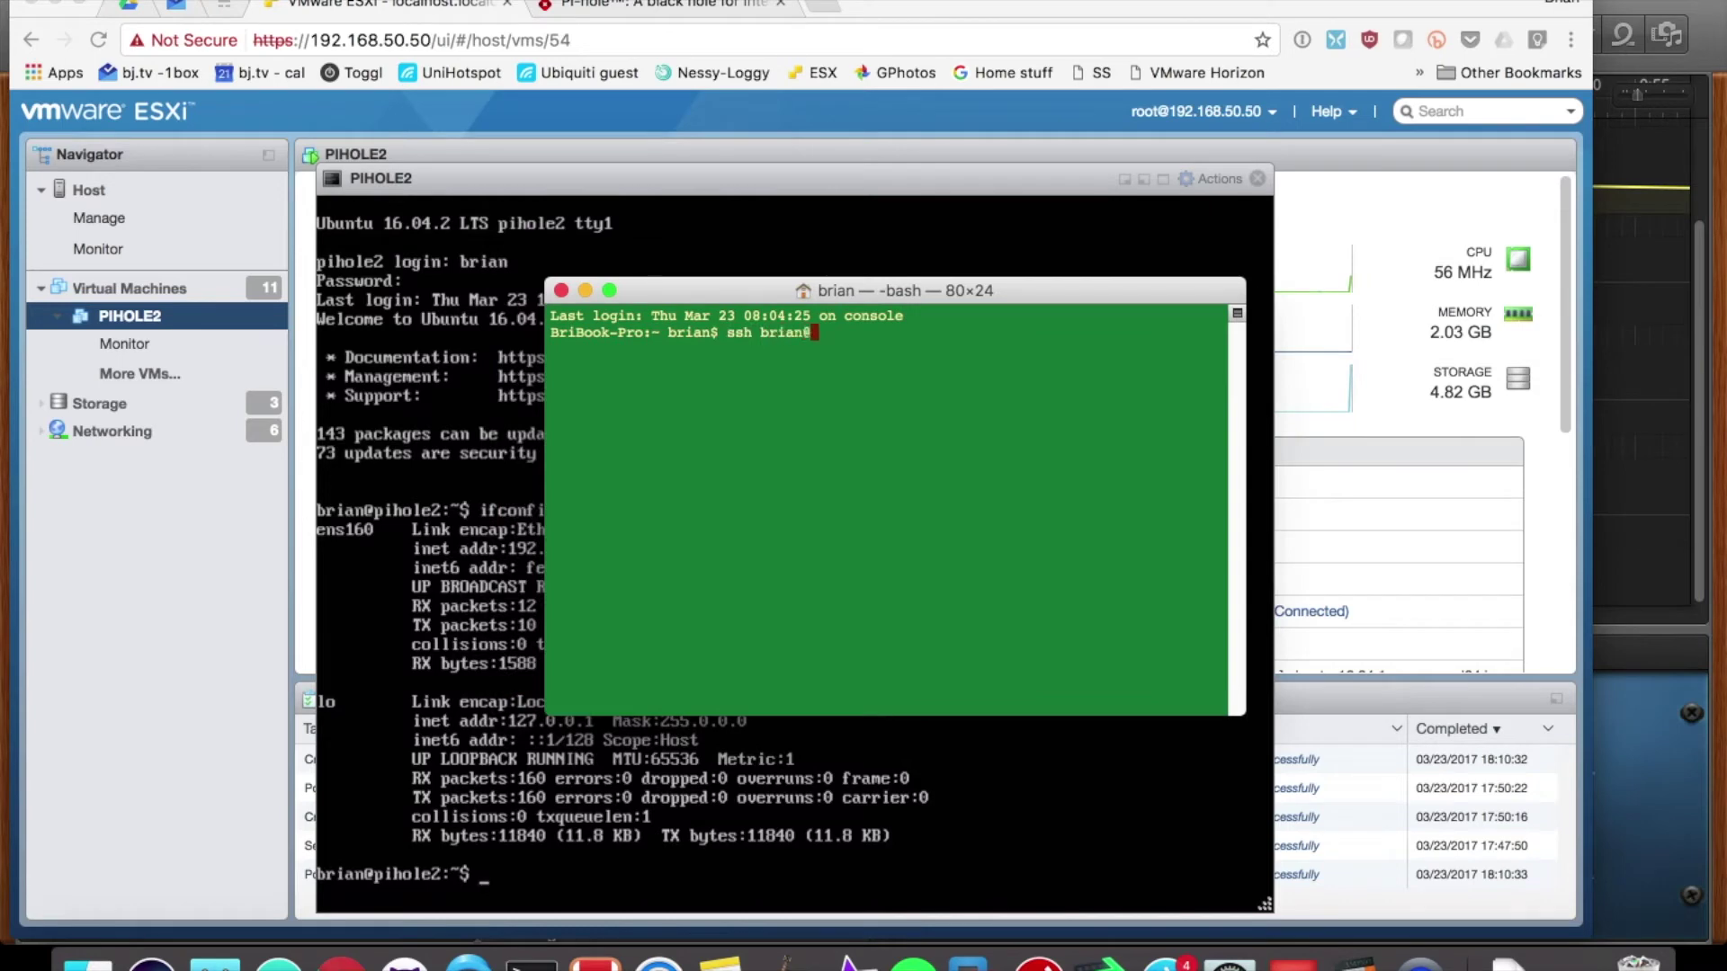
pyautogui.write('192.168.3.242')
pyautogui.press('Return')
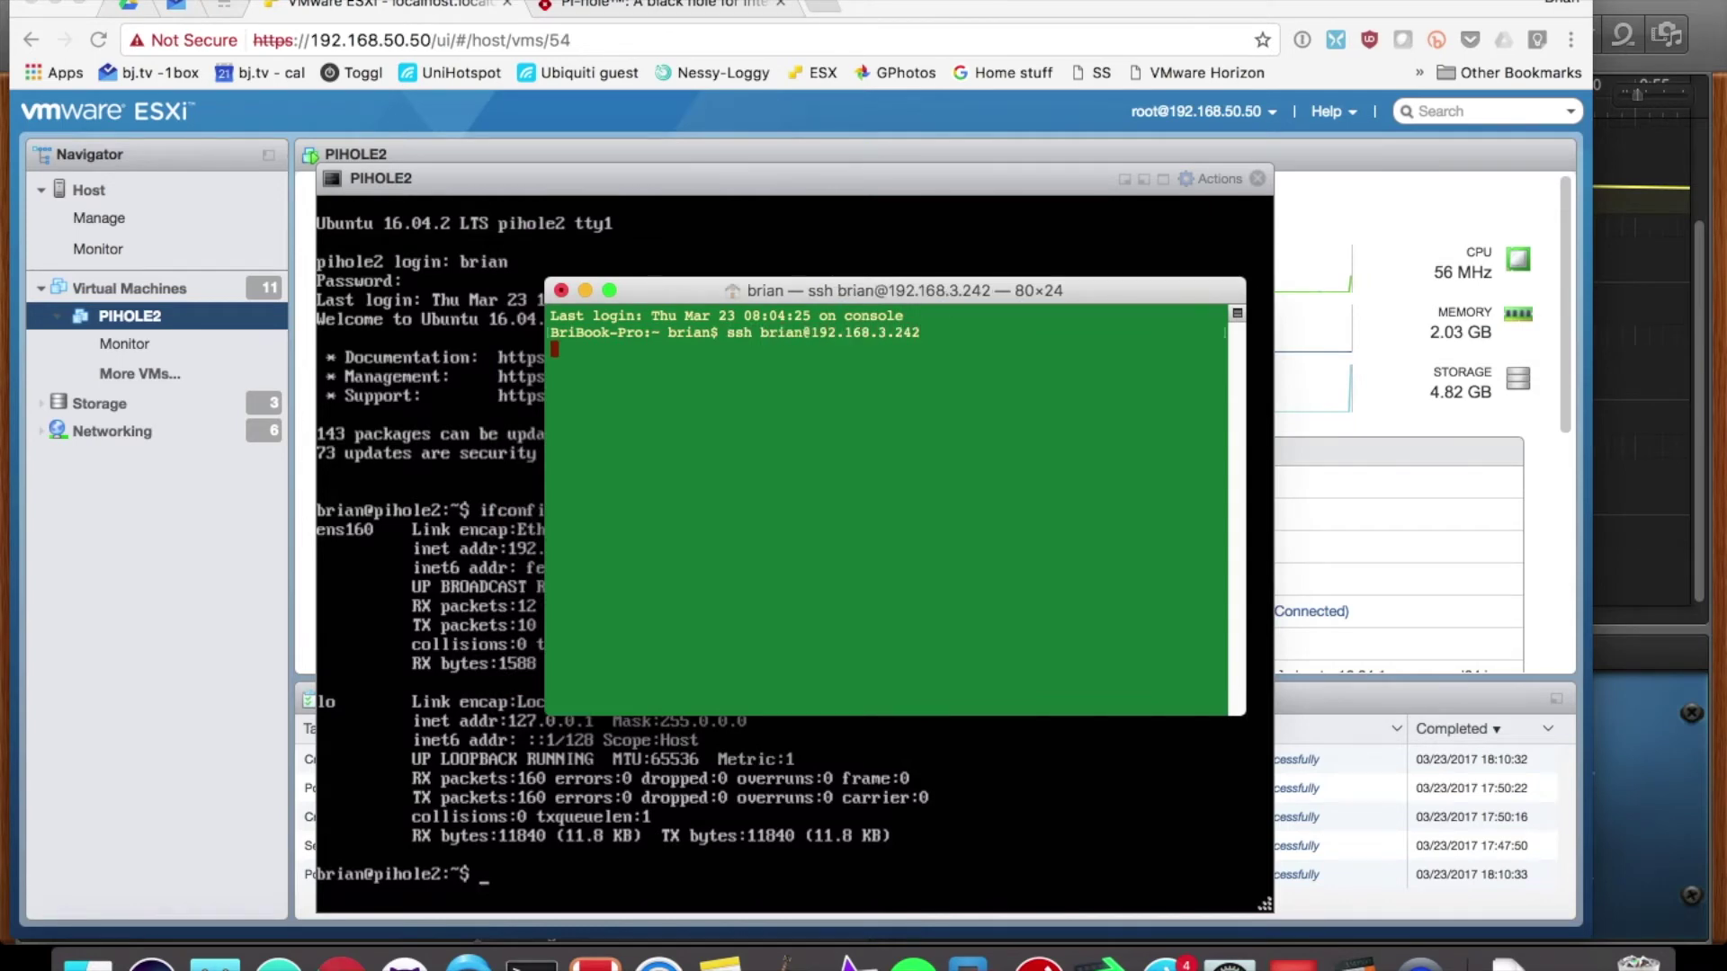
pyautogui.write('yes')
pyautogui.press('Return')
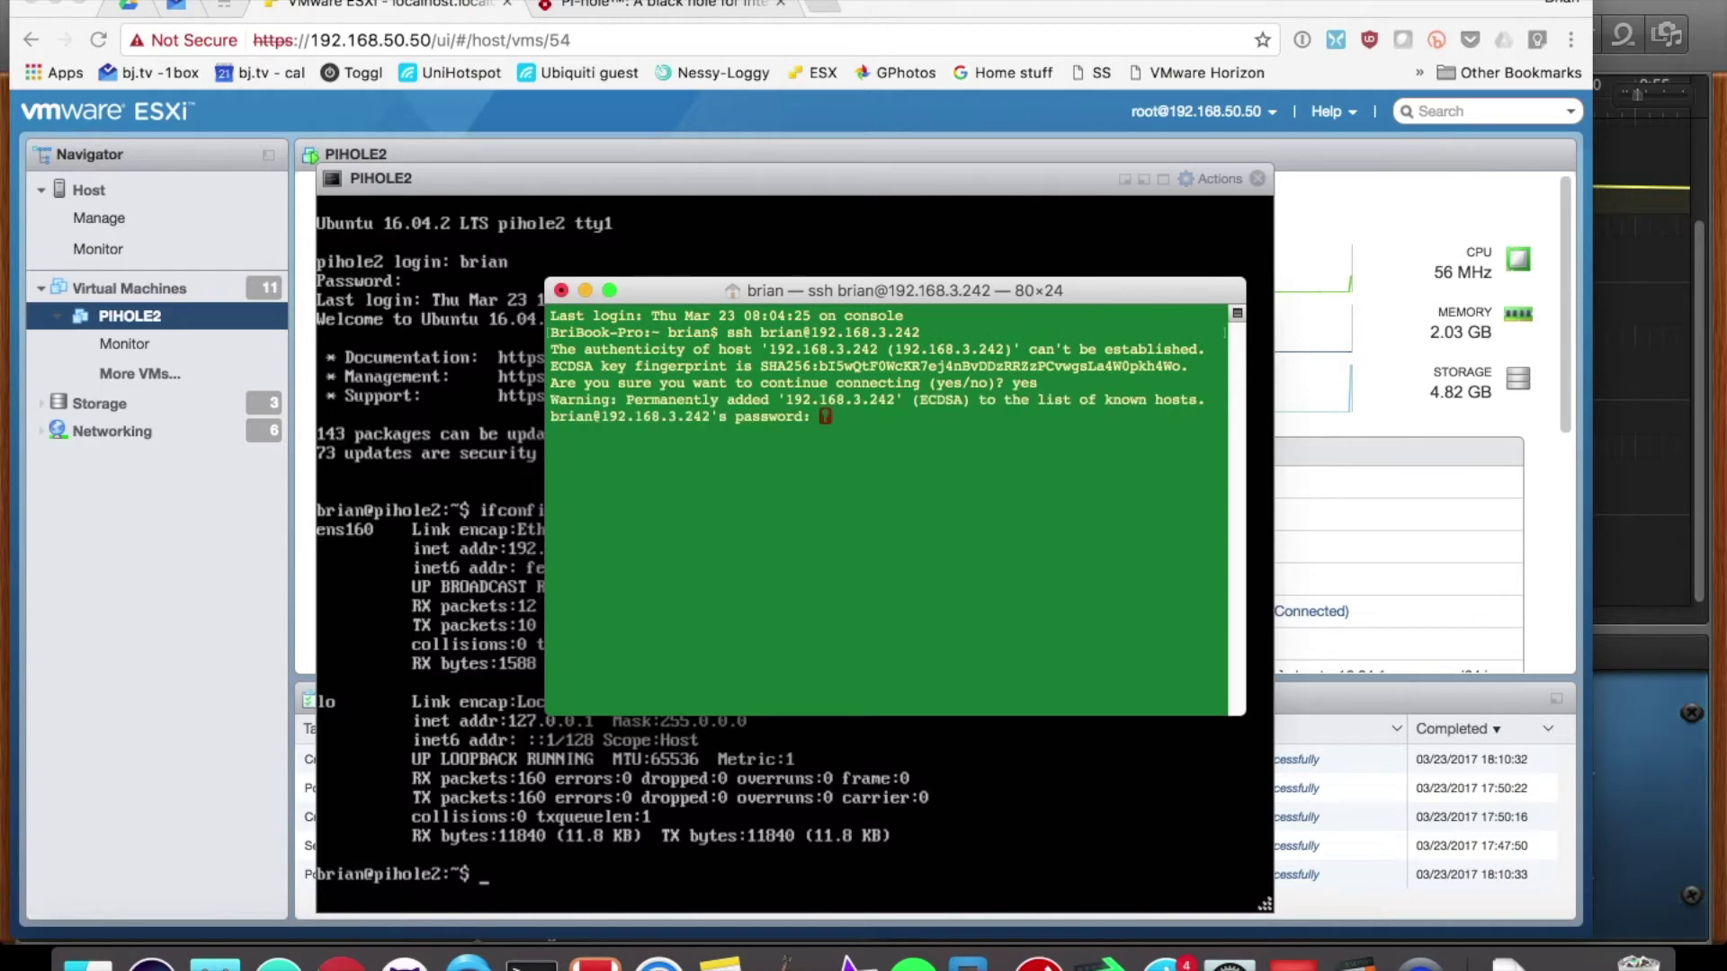
pyautogui.press('Return')
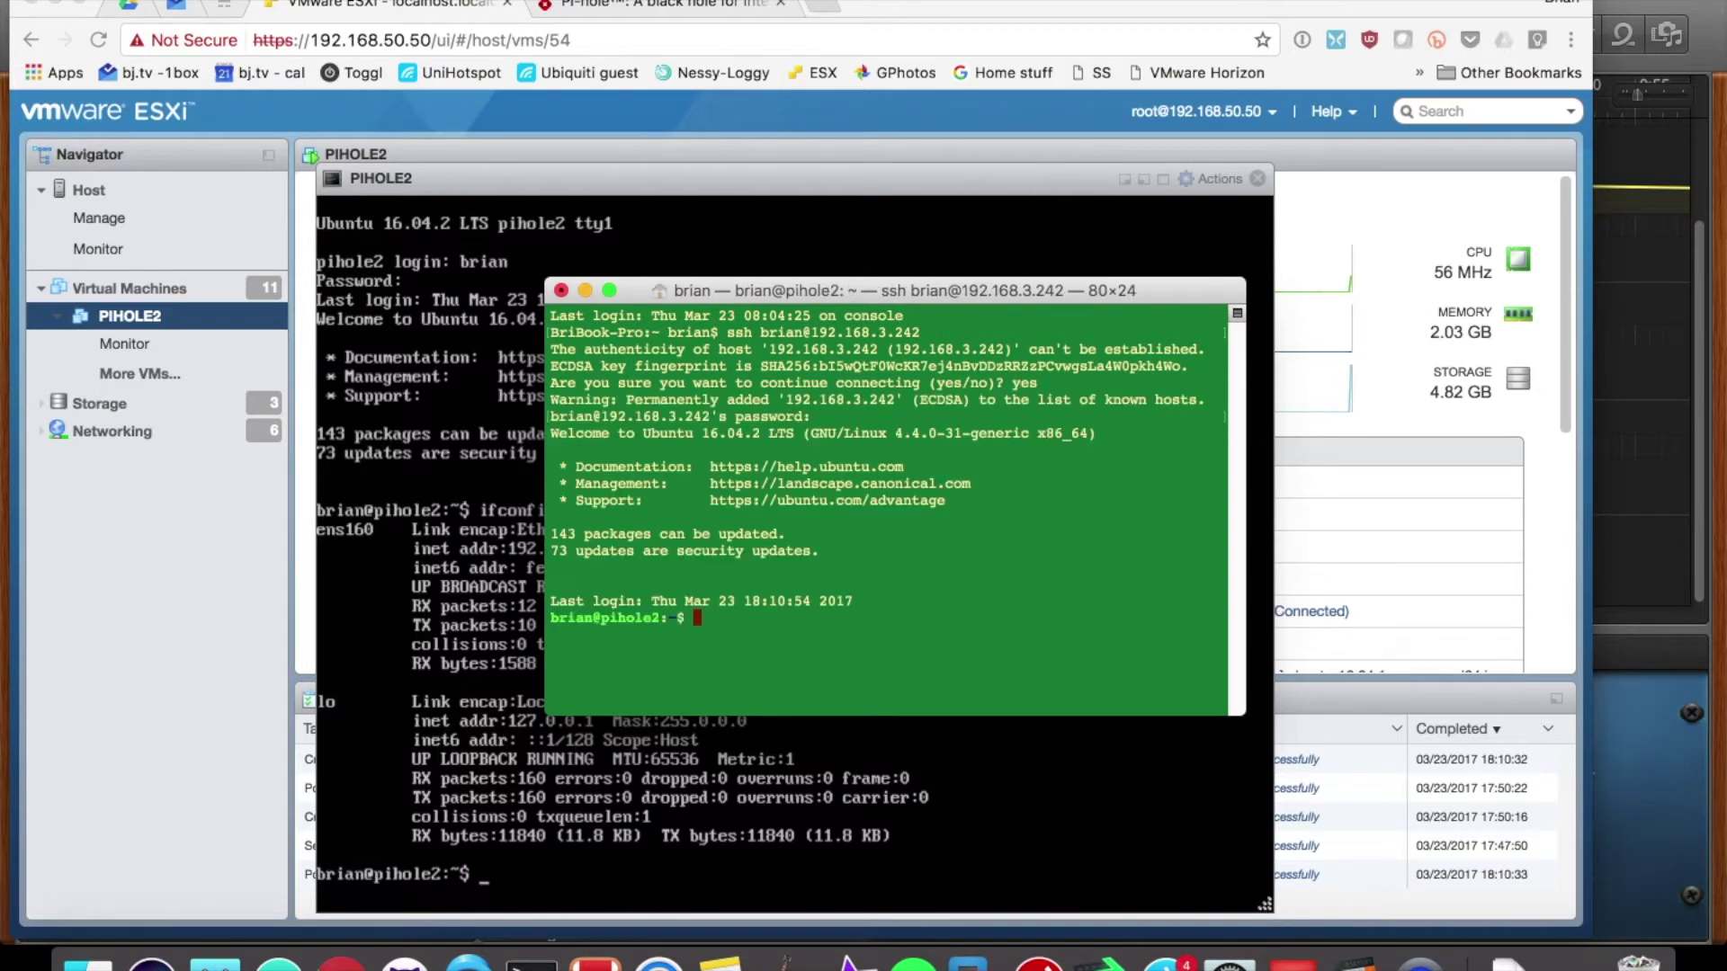
pyautogui.press('super+plus')
pyautogui.press('super+plus')
pyautogui.press('super+plus')
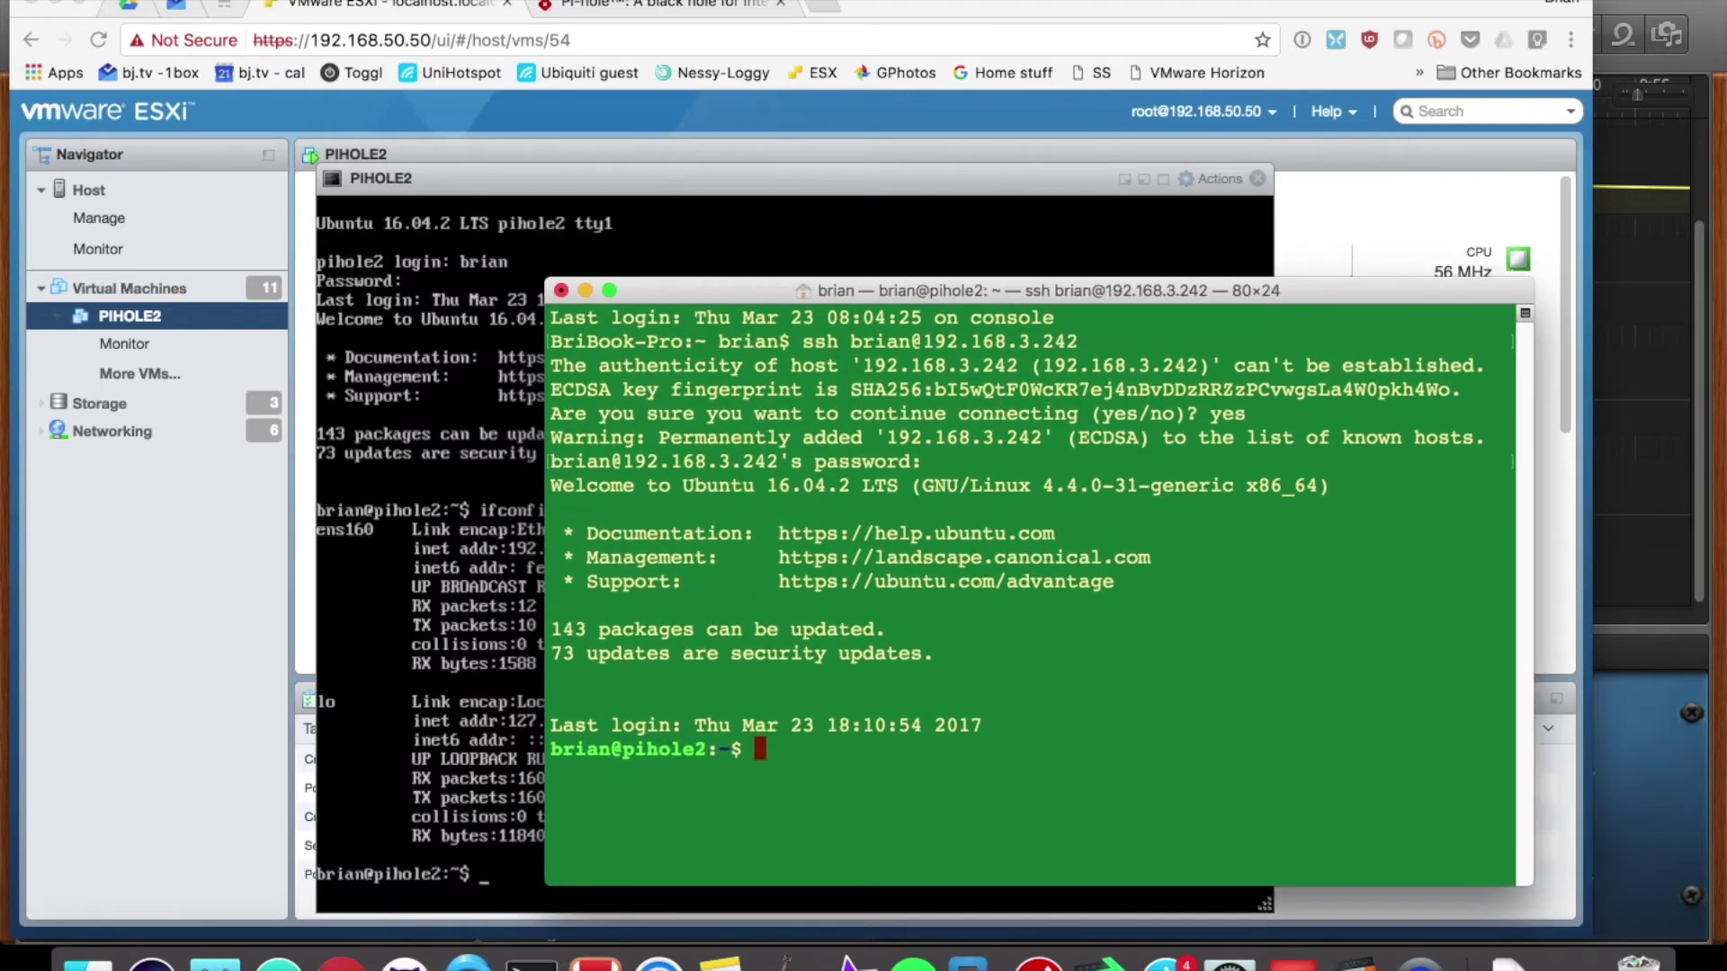
# - Become root with sudo -i, clear the screen, and bring up the Pi-hole website
pyautogui.moveTo(922, 292); pyautogui.dragTo(683, 135)
pyautogui.write('sudo -i')
pyautogui.press('Return')
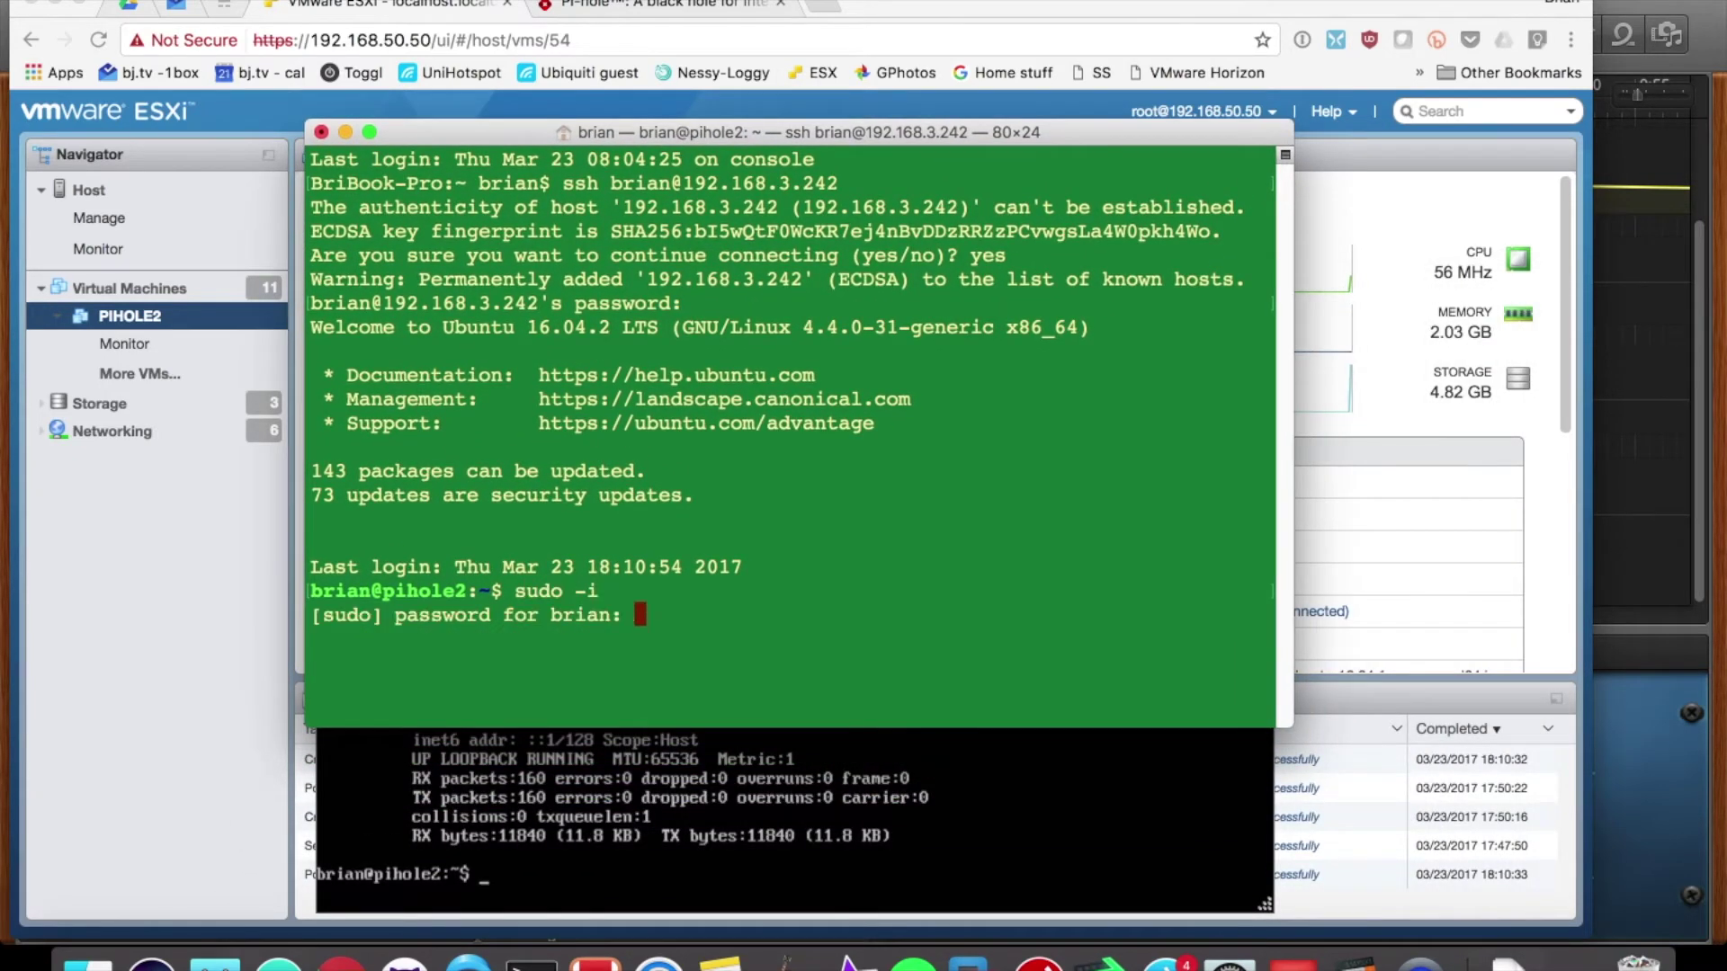
pyautogui.press('Return')
pyautogui.write('clear')
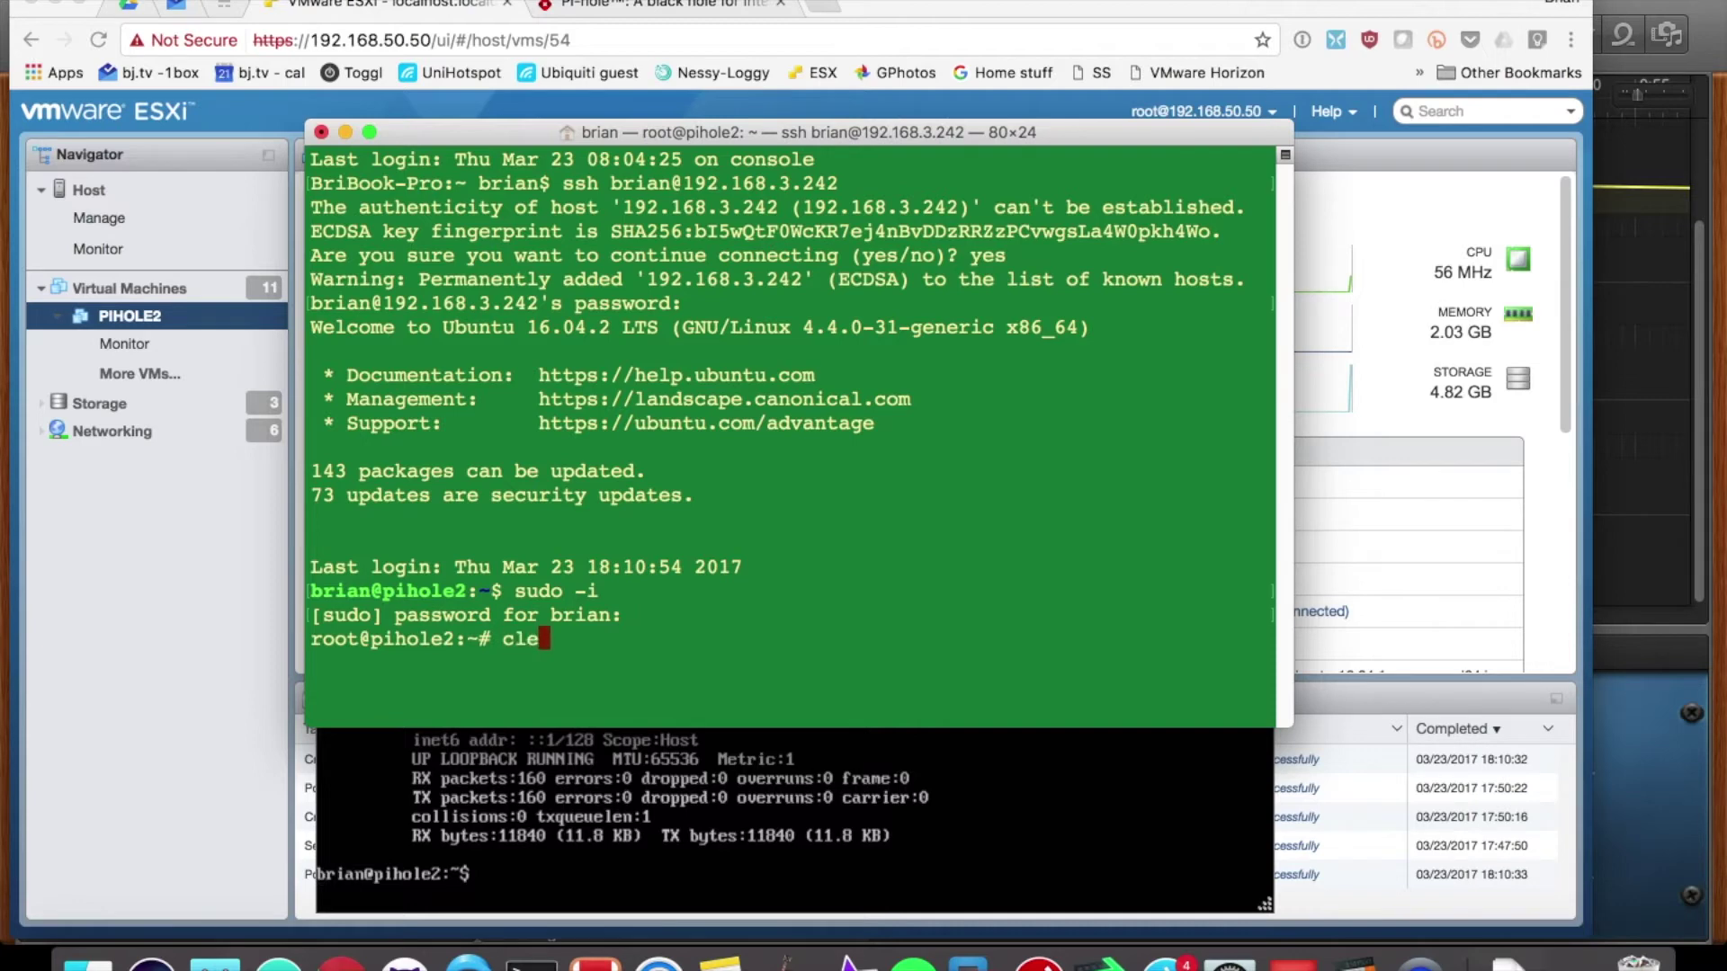
pyautogui.press('Return')
pyautogui.press('Return')
pyautogui.press('Return')
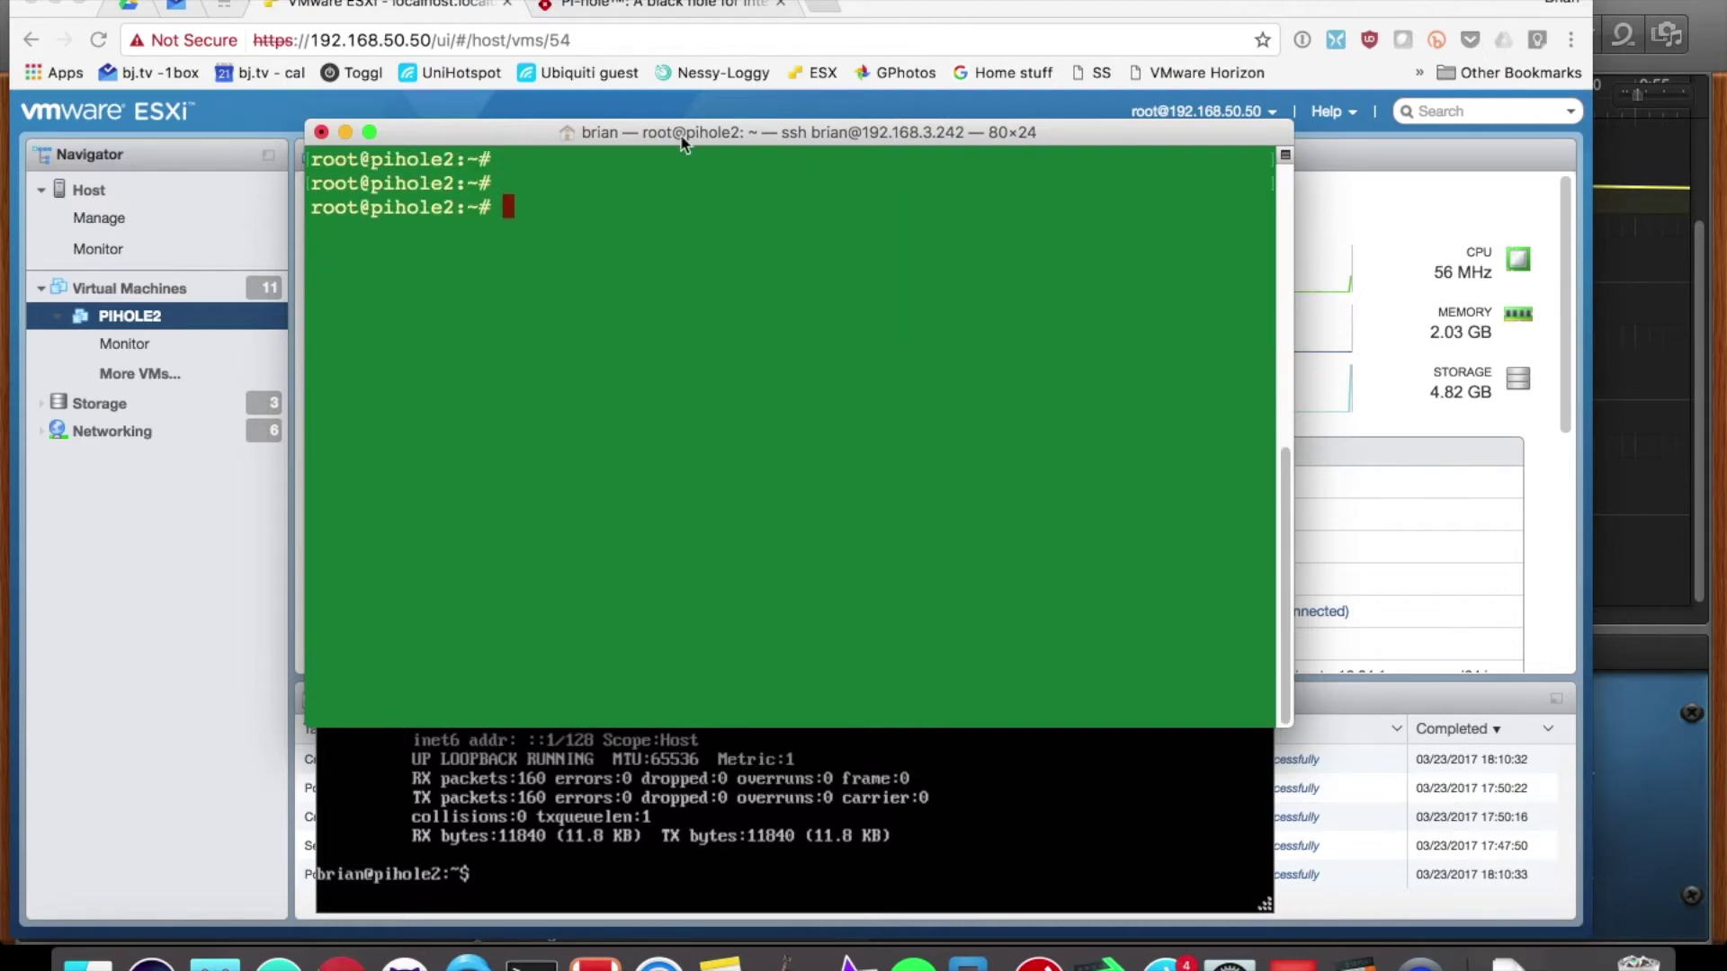
pyautogui.click(632, 9)
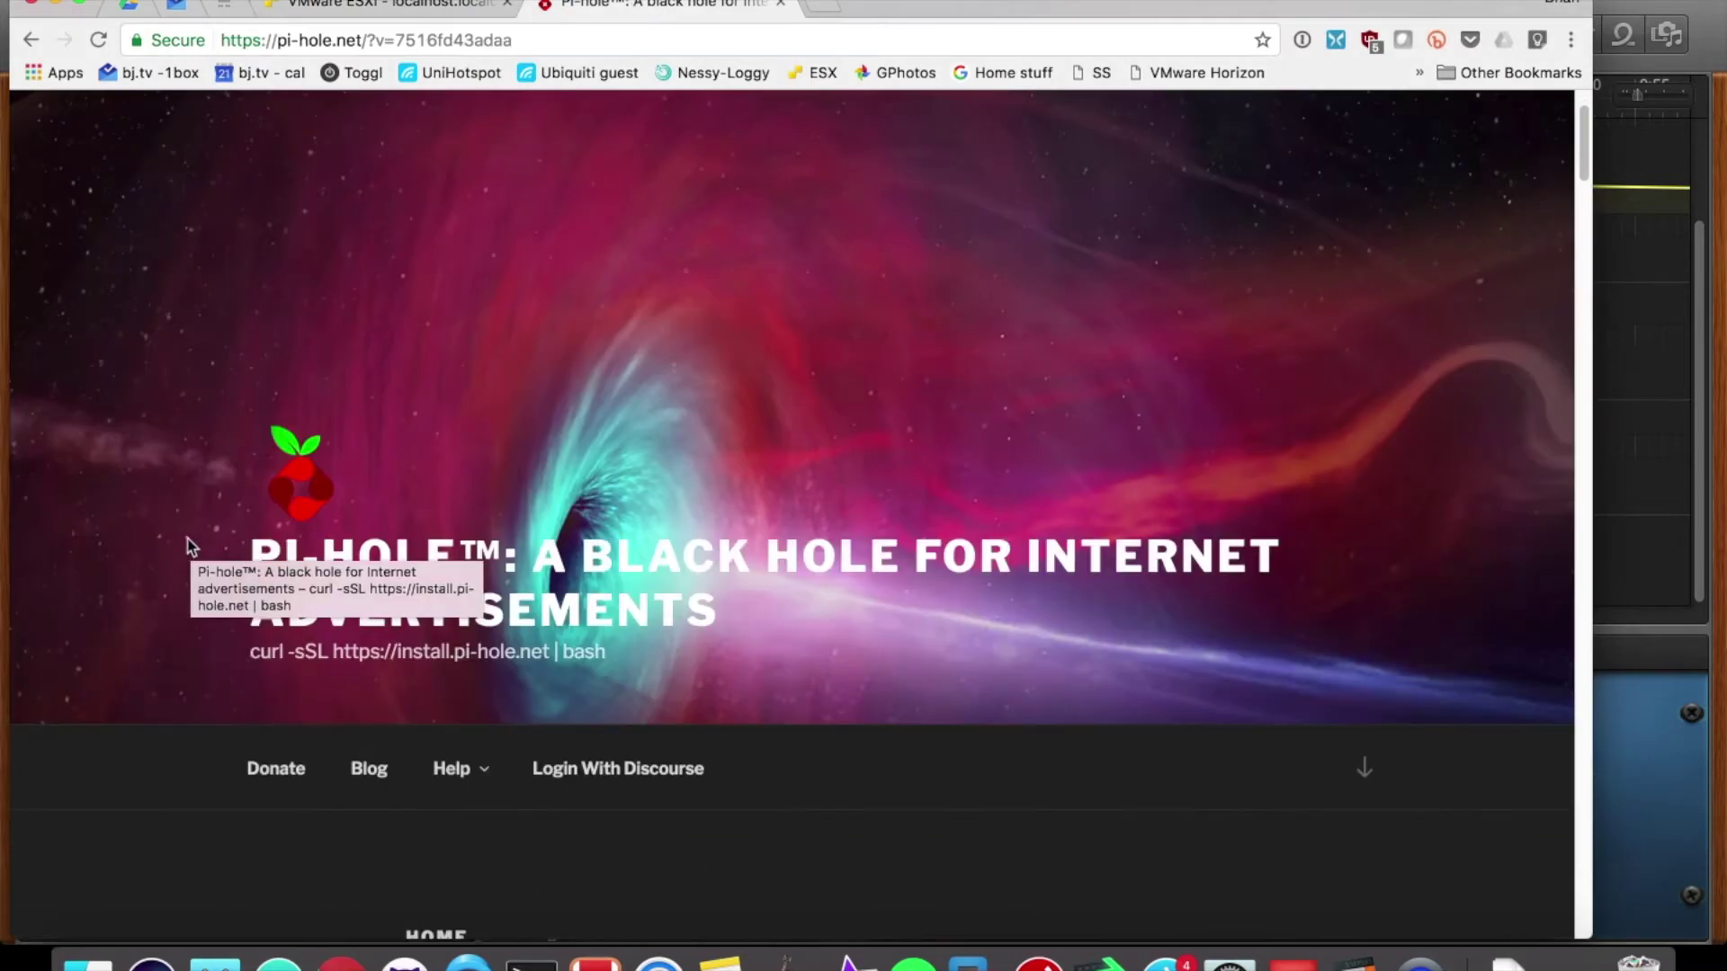
# - Scroll down pi-hole.net and select the curl install command
pyautogui.scroll(-6, 189, 546)
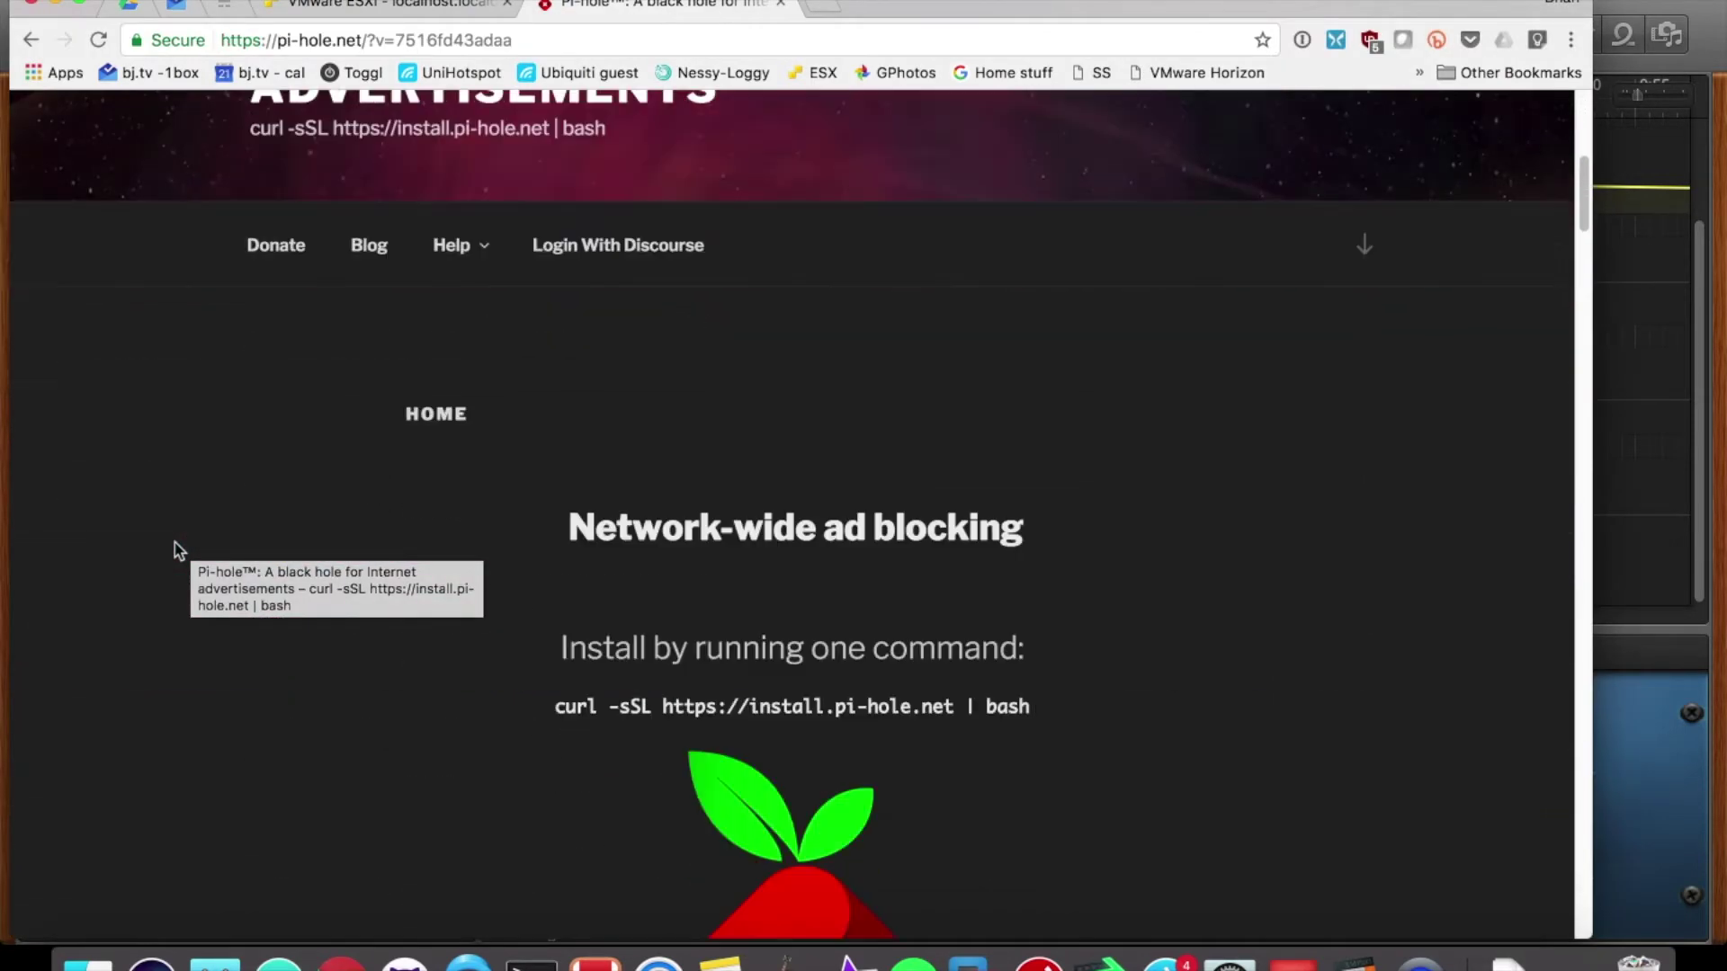
pyautogui.scroll(-3, 175, 542)
pyautogui.moveTo(547, 484); pyautogui.dragTo(1033, 485)
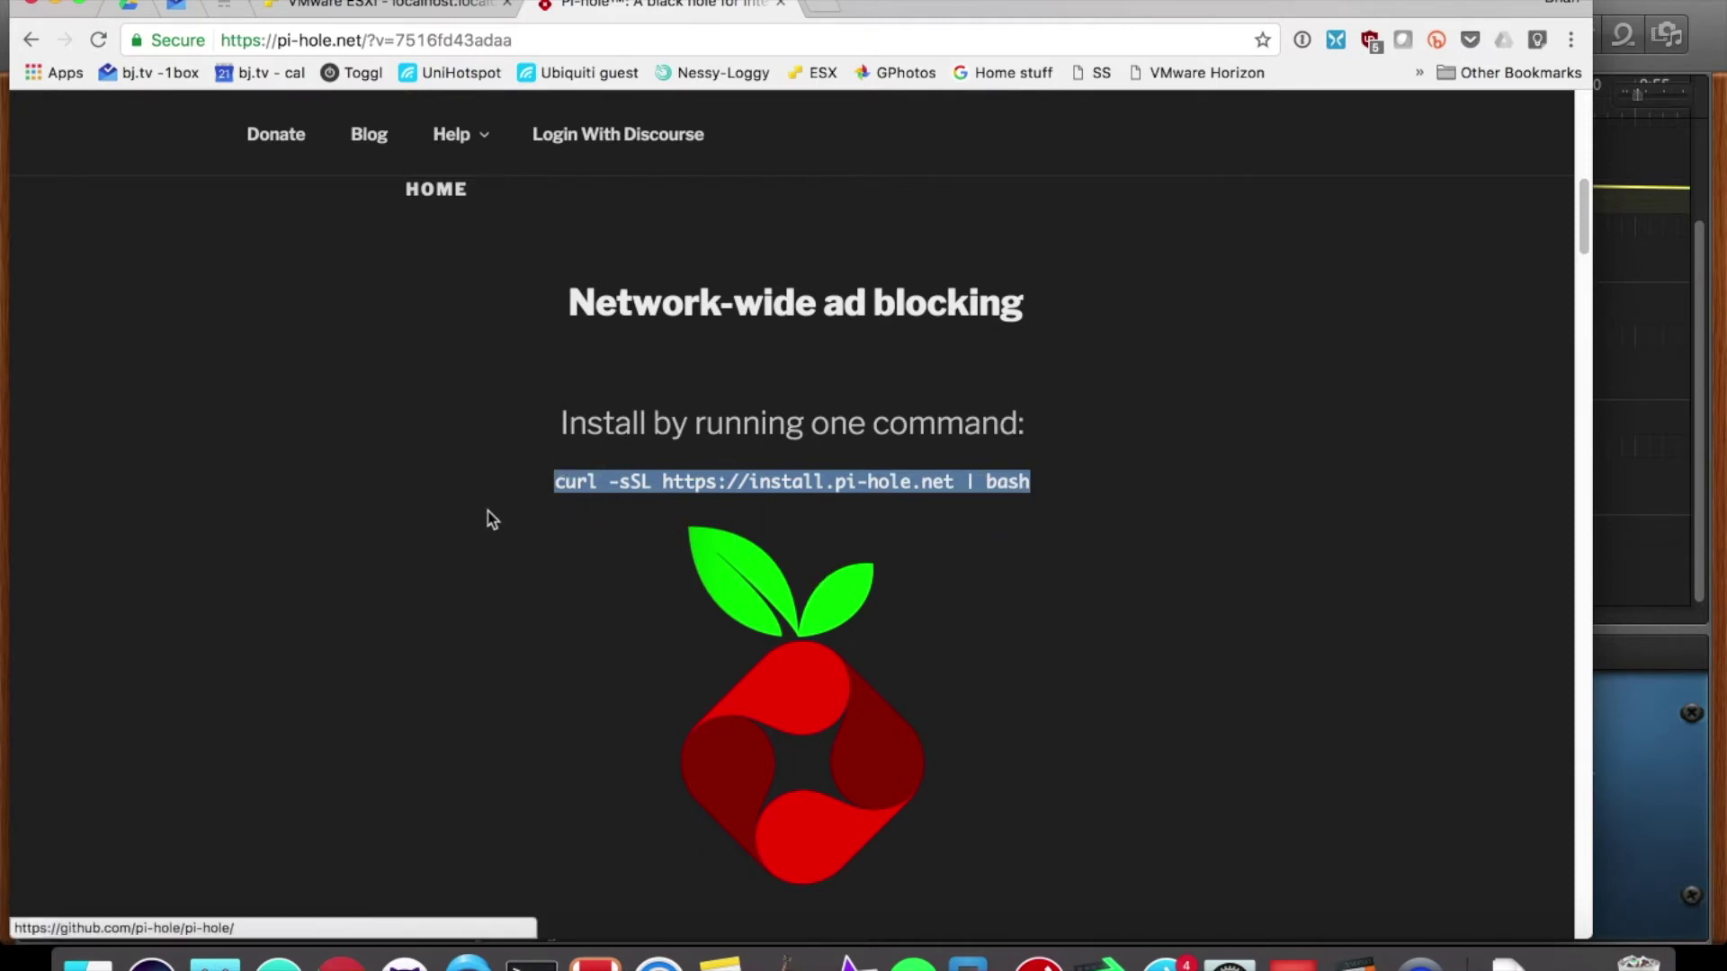
# - Open the 'review the code' GitHub link in a new tab and select its git clone command
pyautogui.scroll(-6, 462, 493)
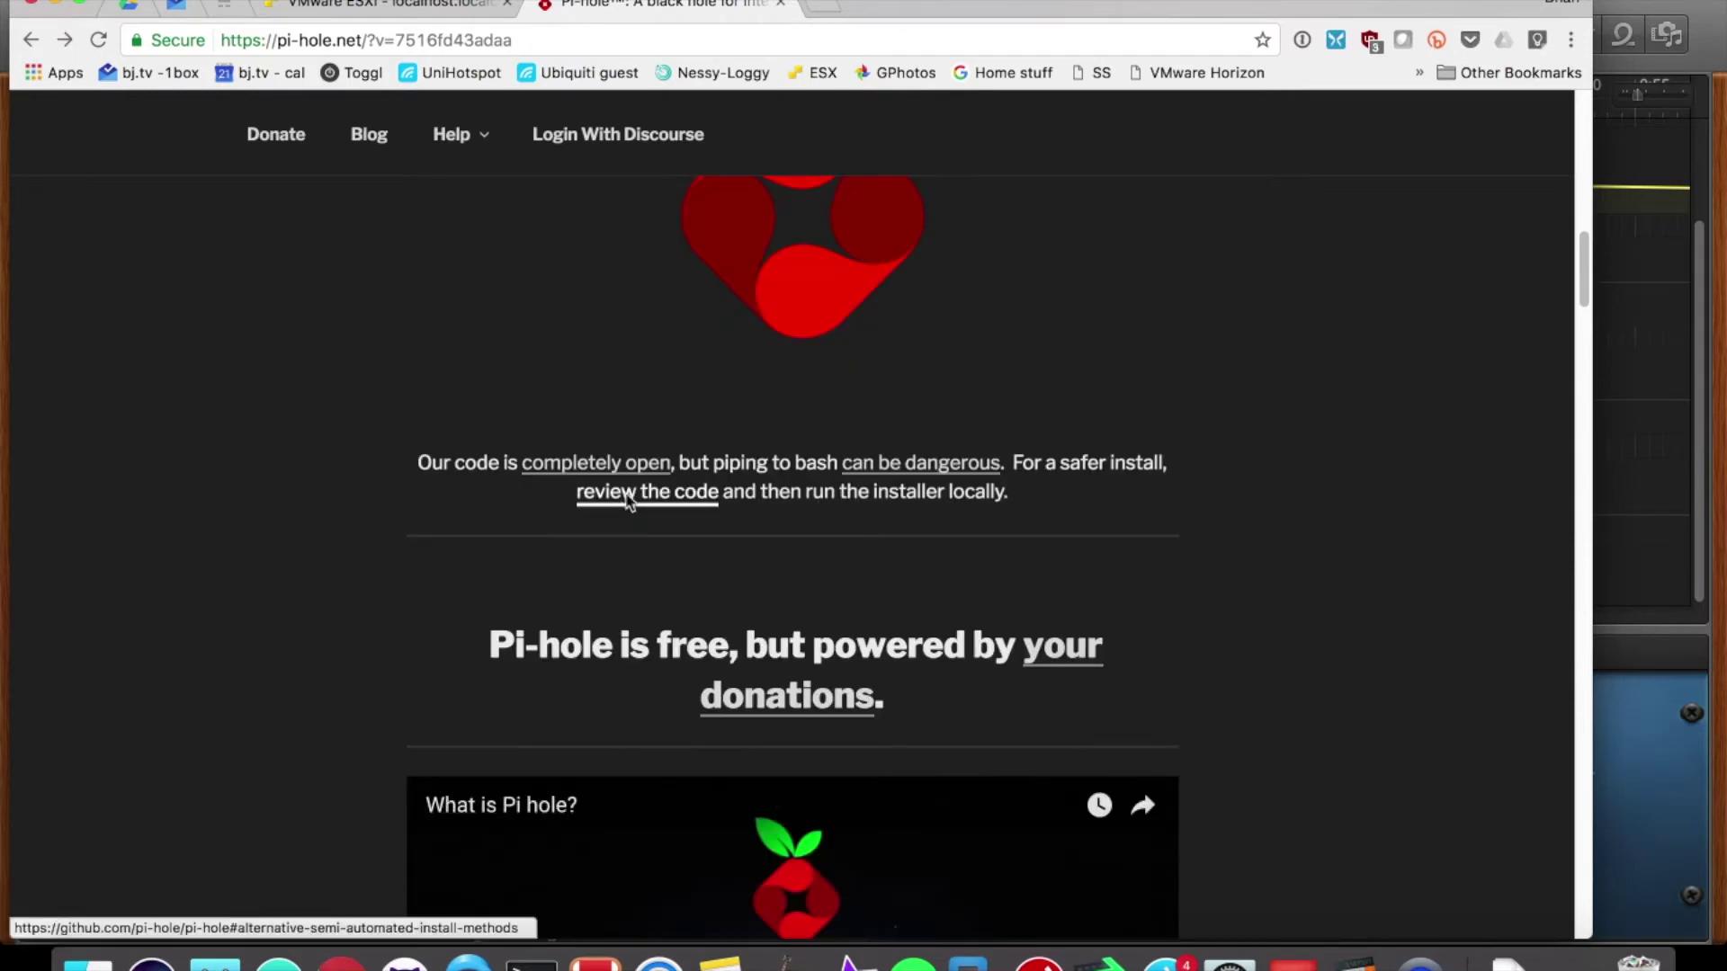
pyautogui.rightClick(628, 500)
pyautogui.click(683, 458)
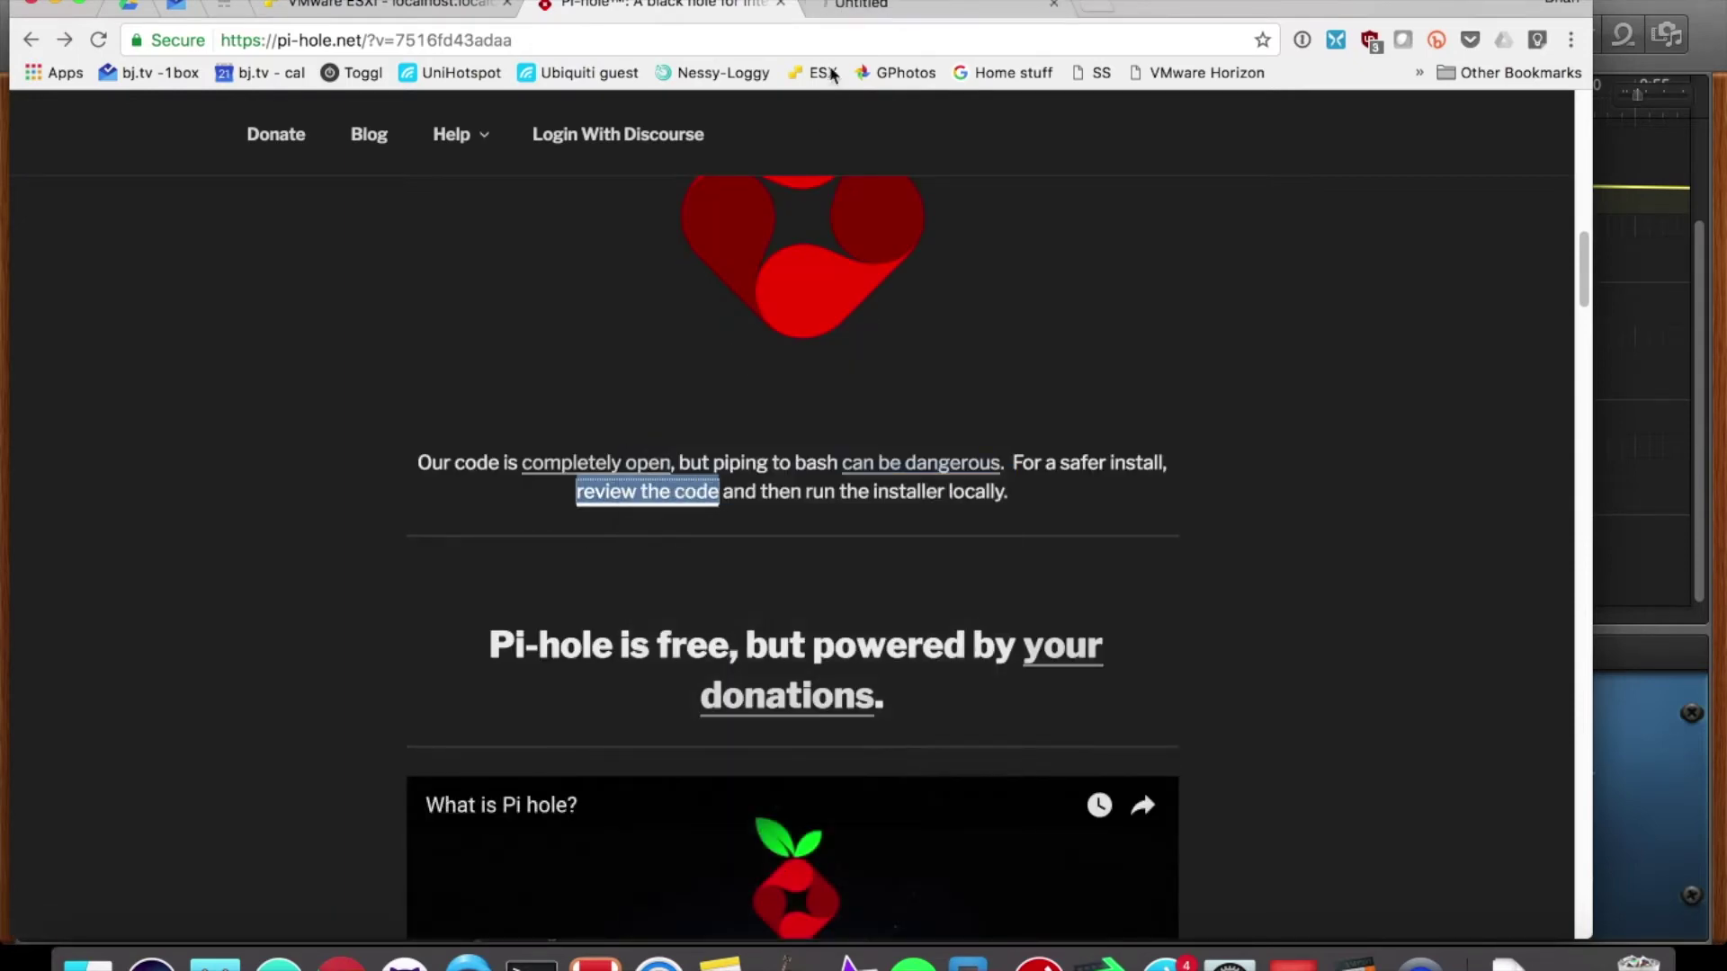
pyautogui.click(836, 5)
pyautogui.moveTo(279, 260); pyautogui.dragTo(962, 259)
pyautogui.press('super+c')
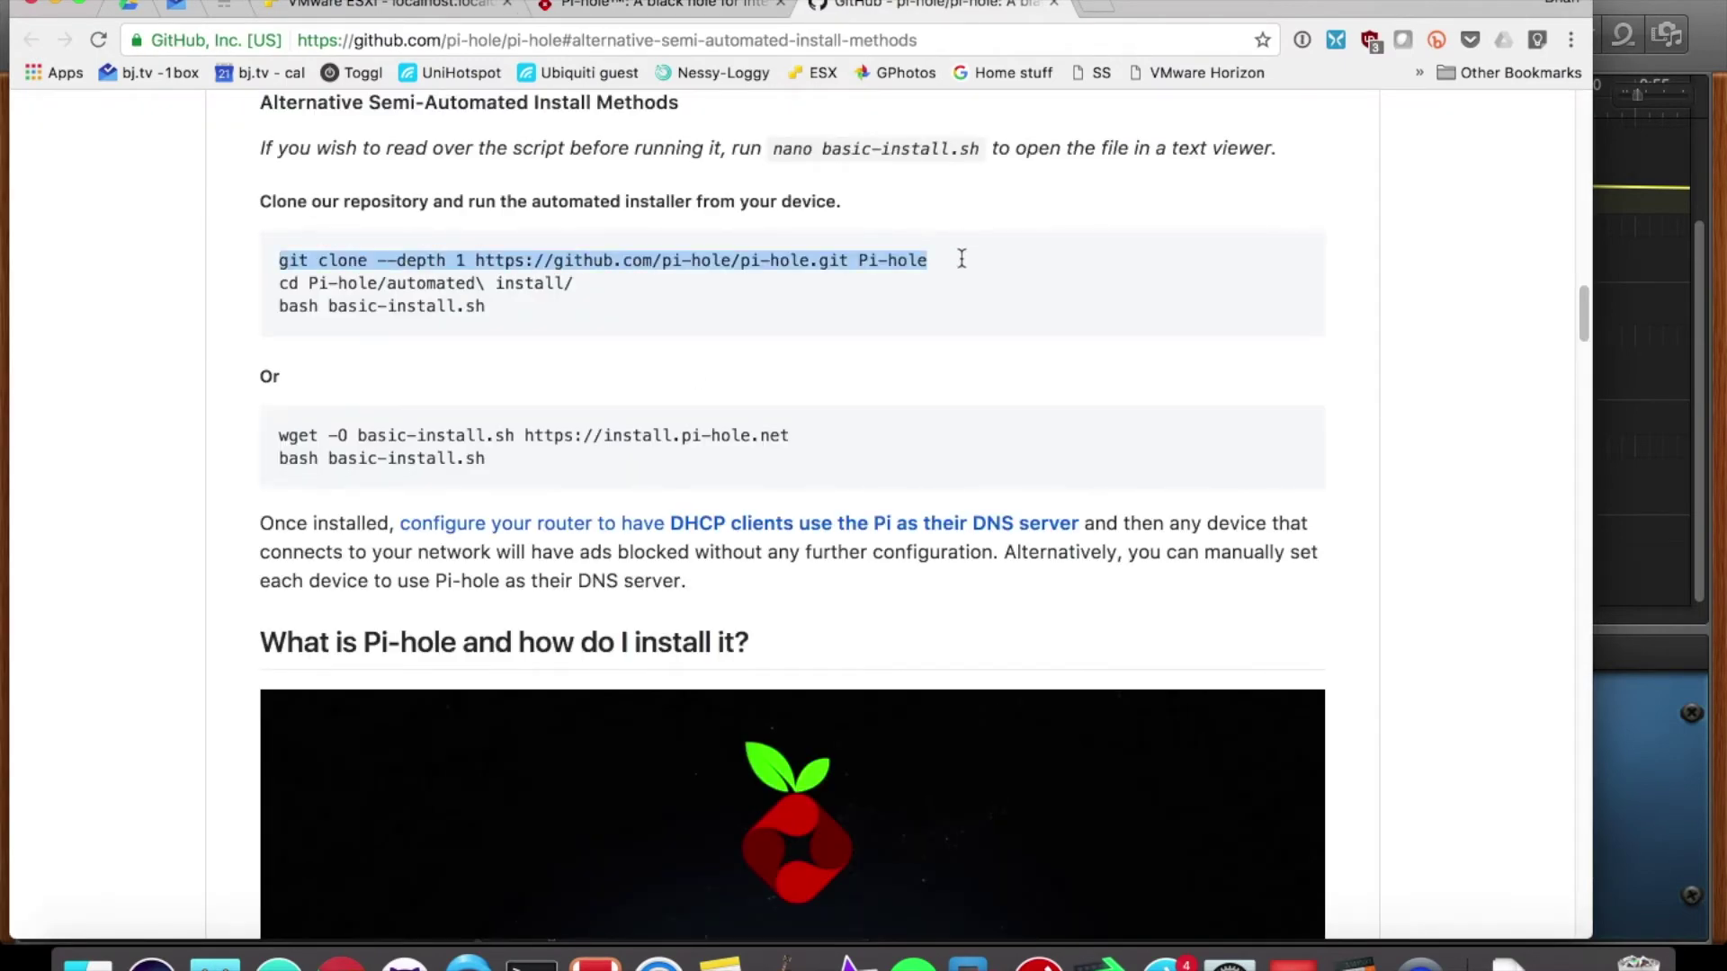
# - Clone the Pi-hole repository into /opt by pasting the git clone command
pyautogui.press('super+Tab')
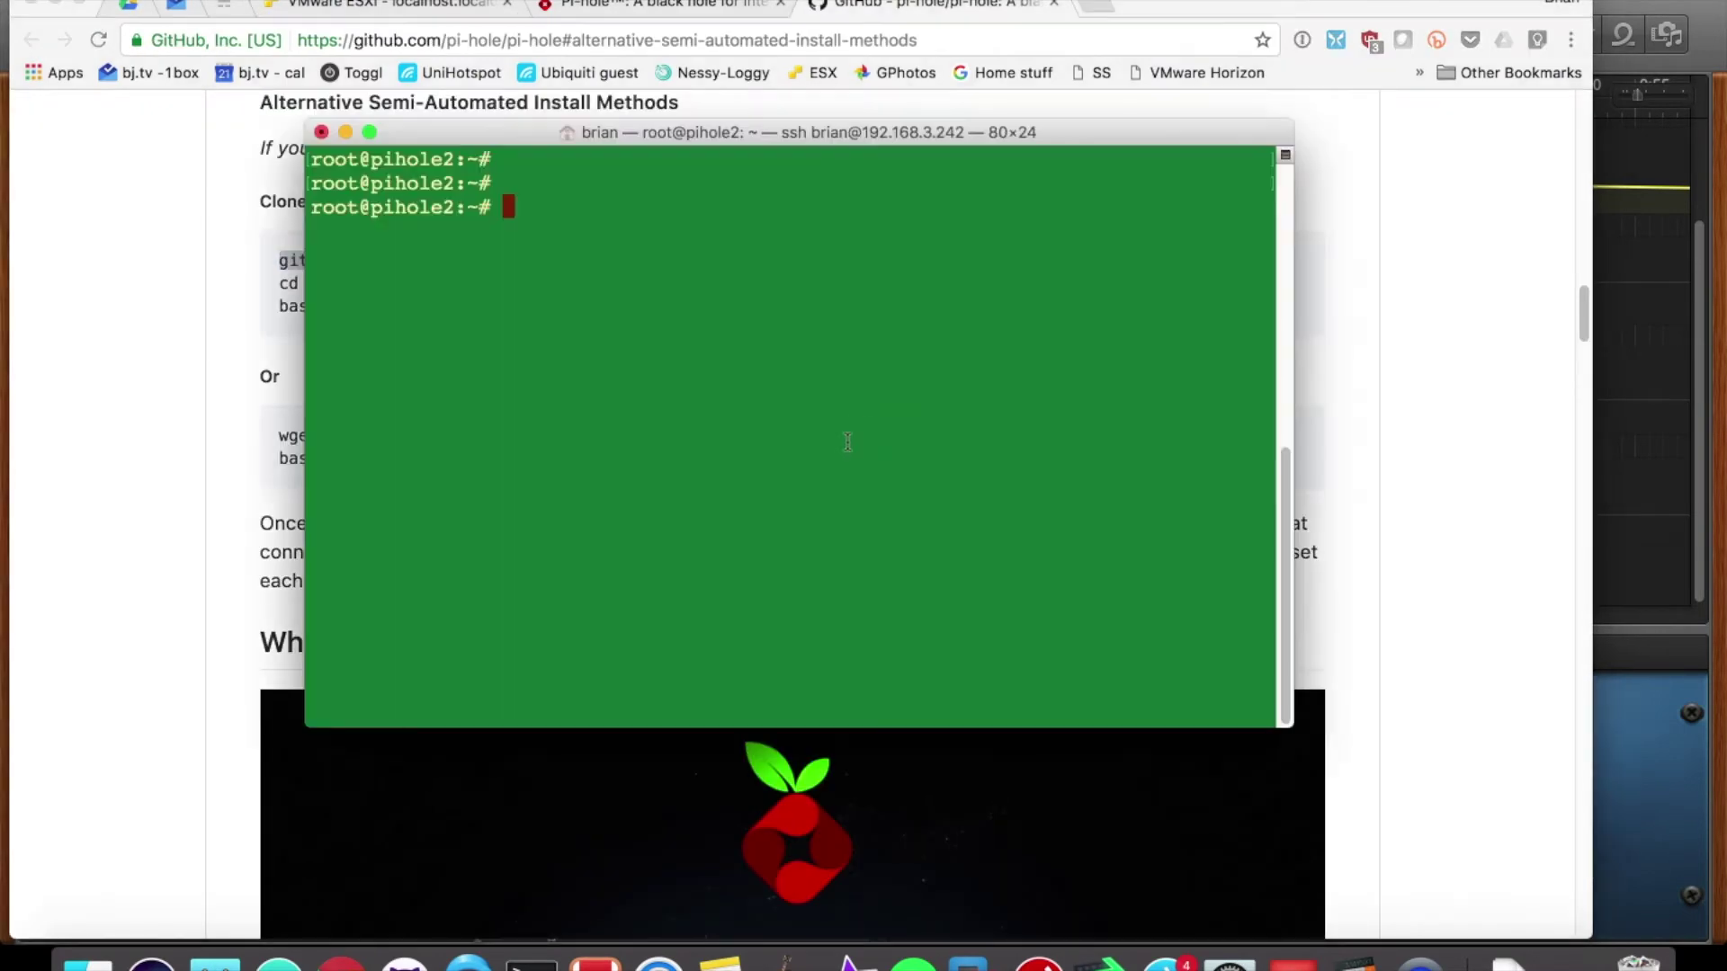
pyautogui.write('cd /opt')
pyautogui.press('Return')
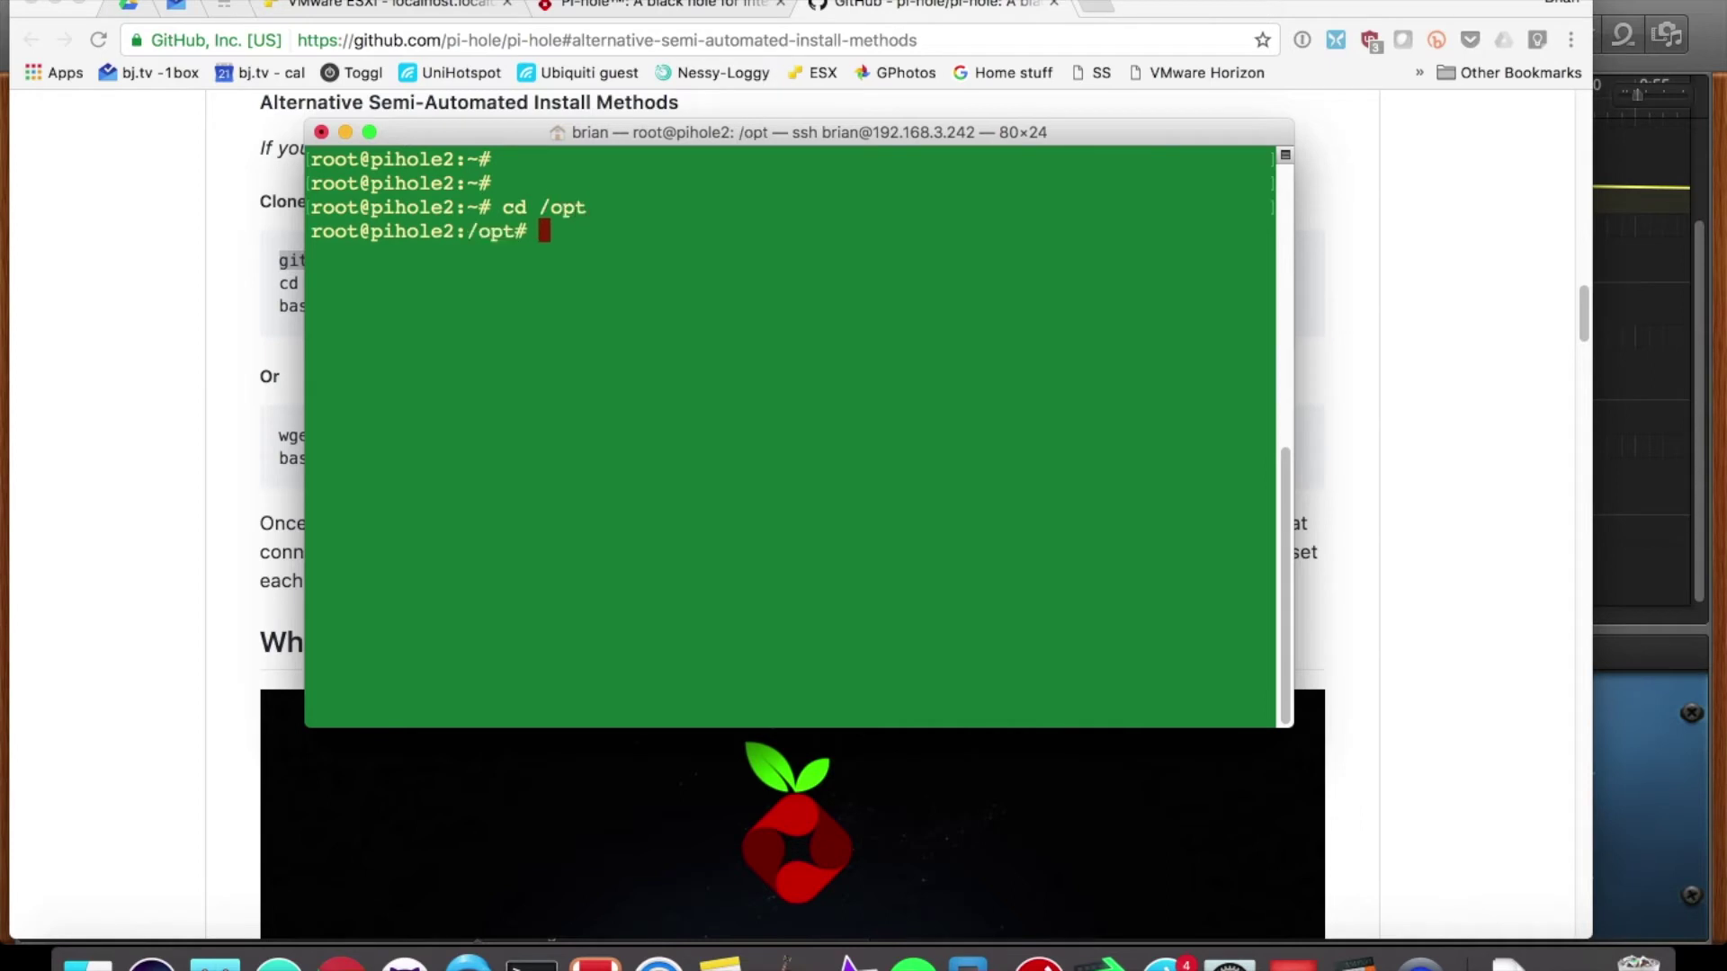
pyautogui.rightClick(756, 283)
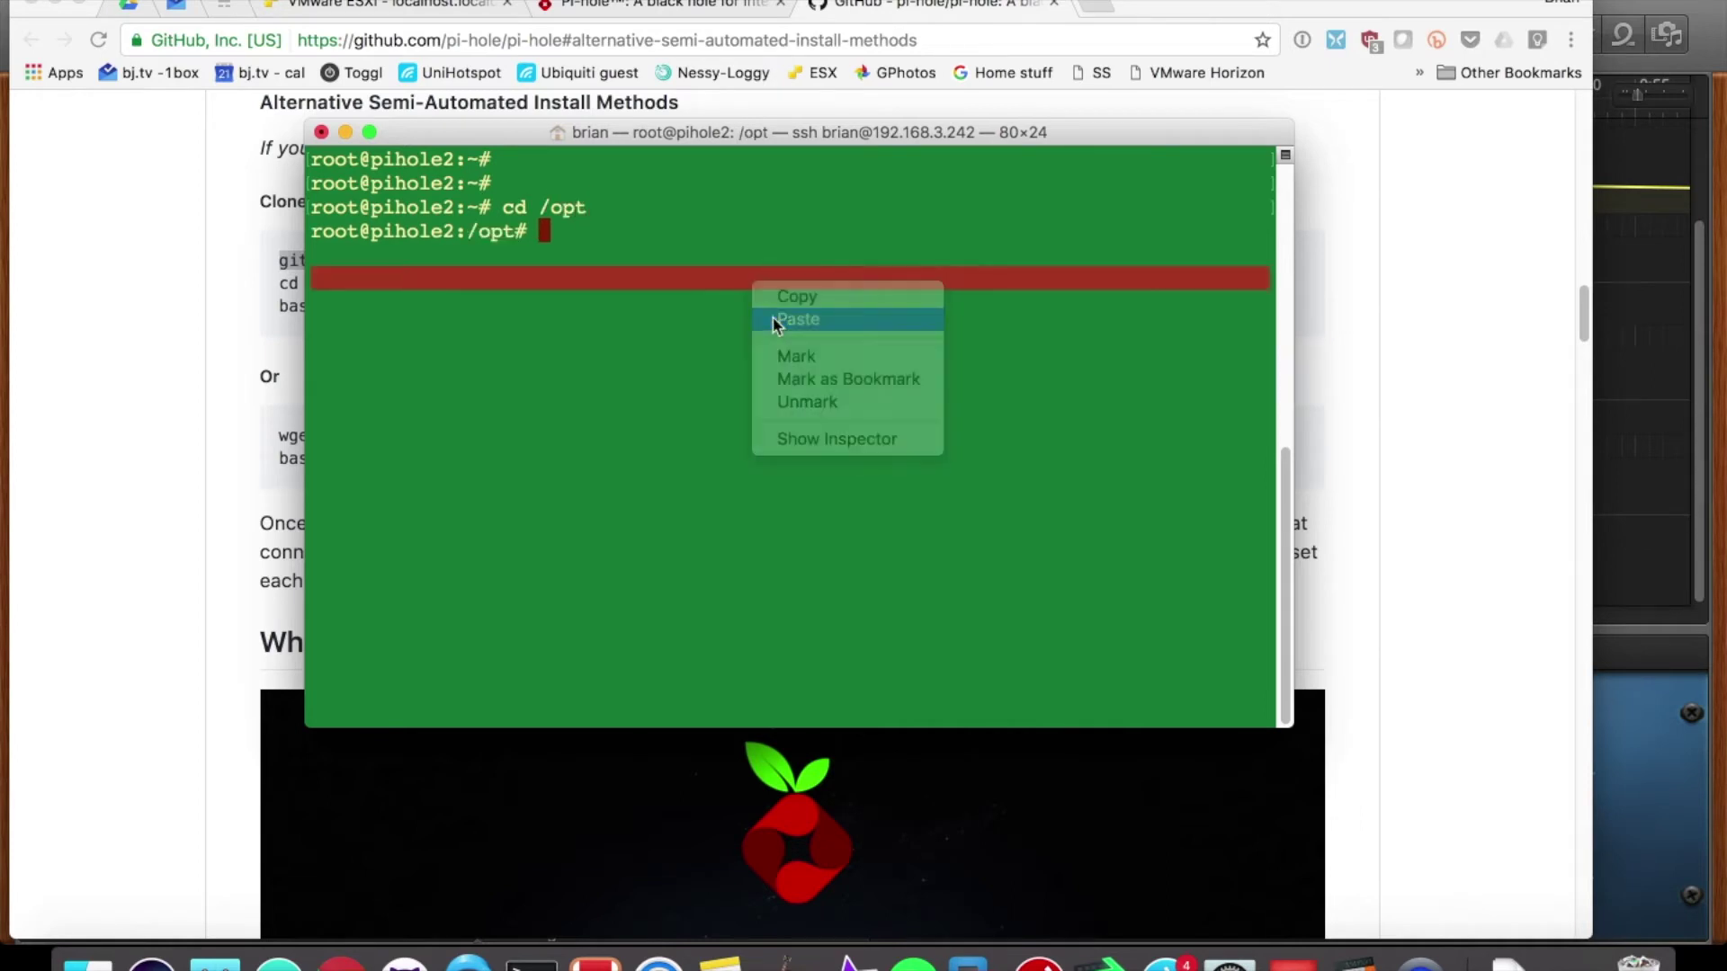
pyautogui.click(776, 321)
pyautogui.press('Return')
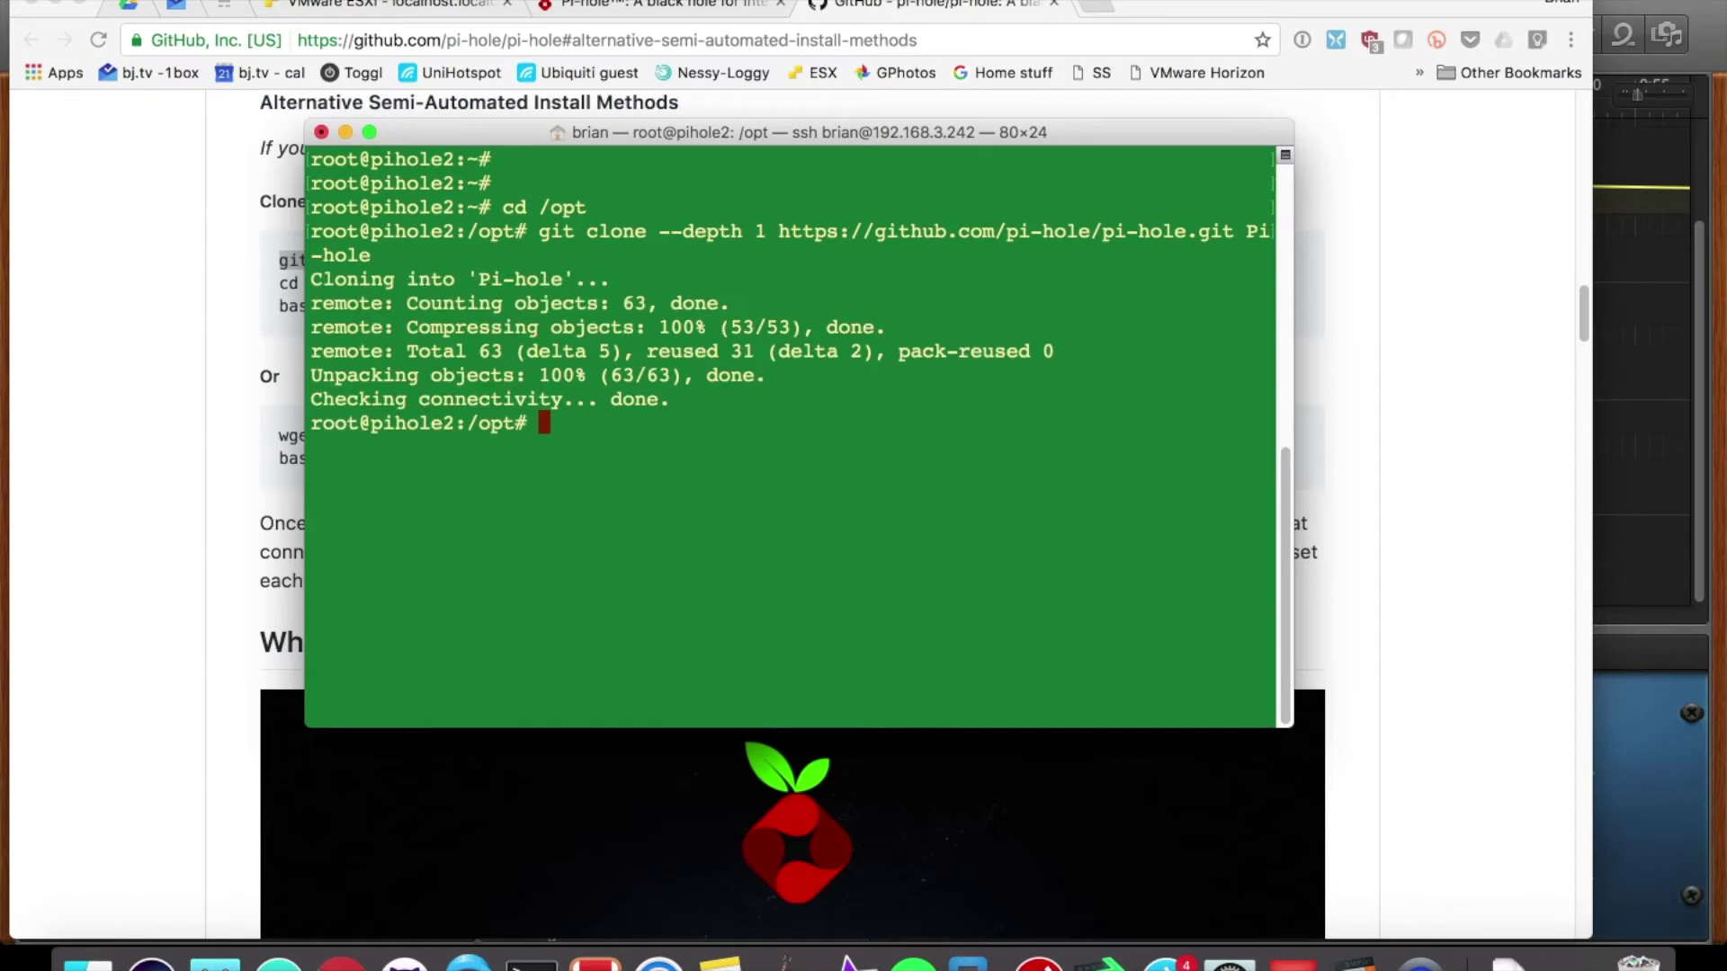
# - Change into Pi-hole/automated install and run bash basic-install.sh
pyautogui.moveTo(769, 135); pyautogui.dragTo(1150, 149)
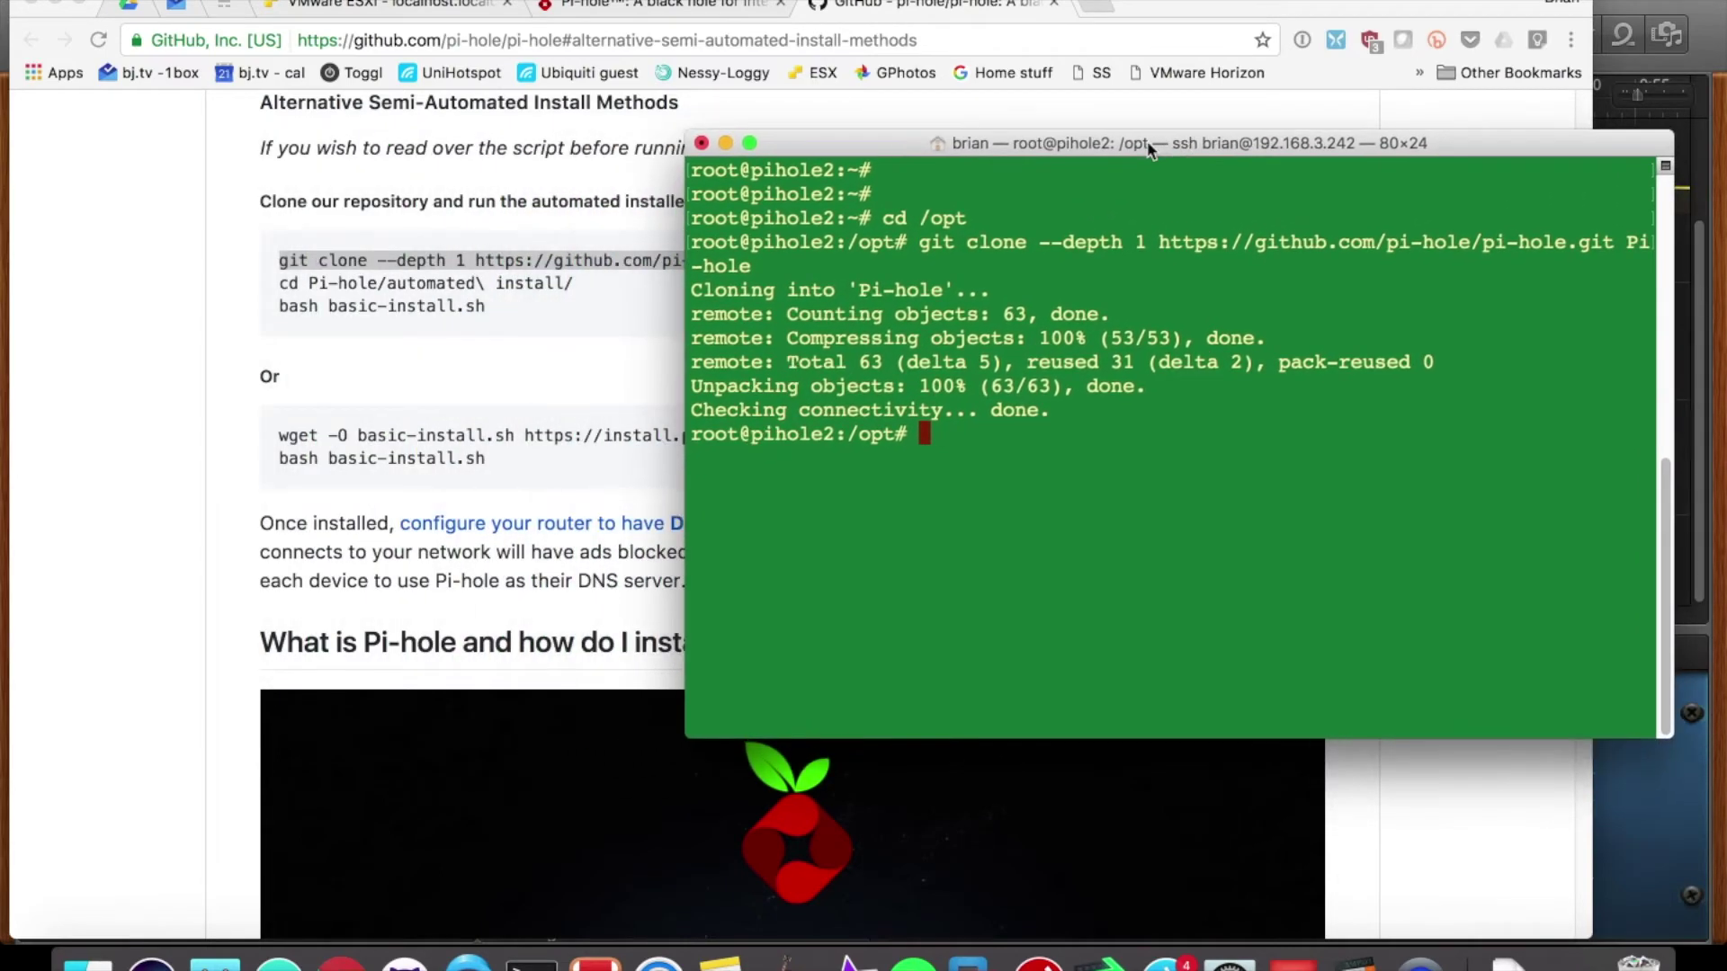
pyautogui.write('cd Pi')
pyautogui.press('Tab')
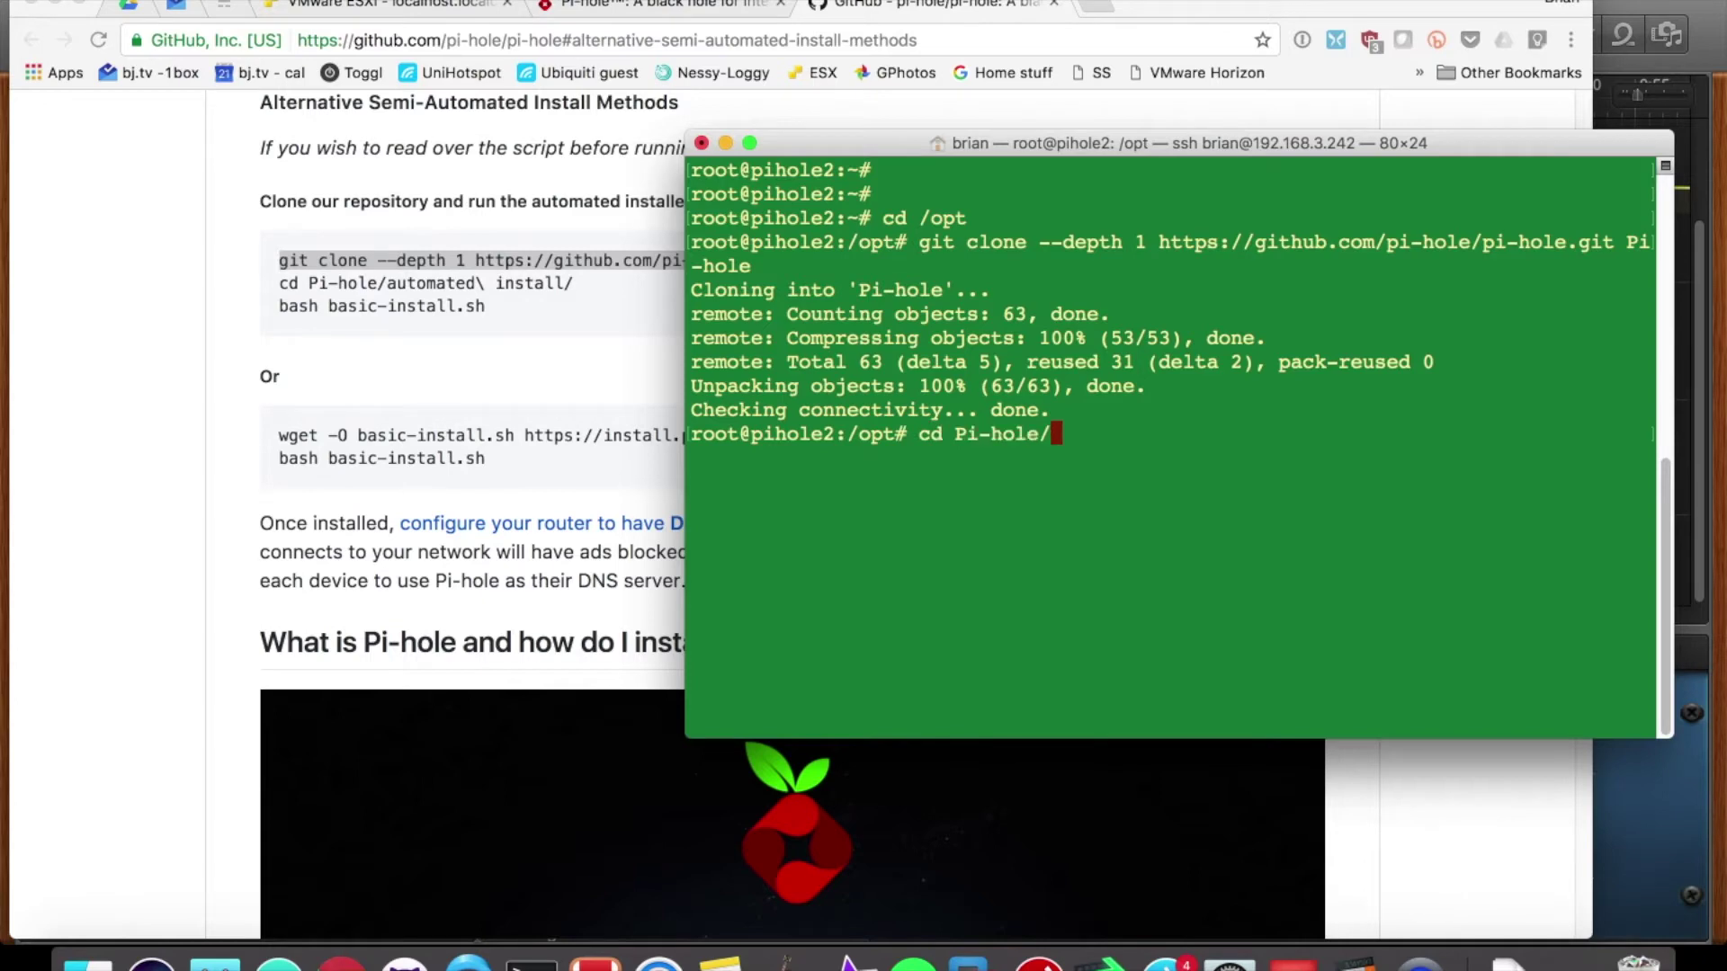
pyautogui.write('au')
pyautogui.press('Tab')
pyautogui.press('Return')
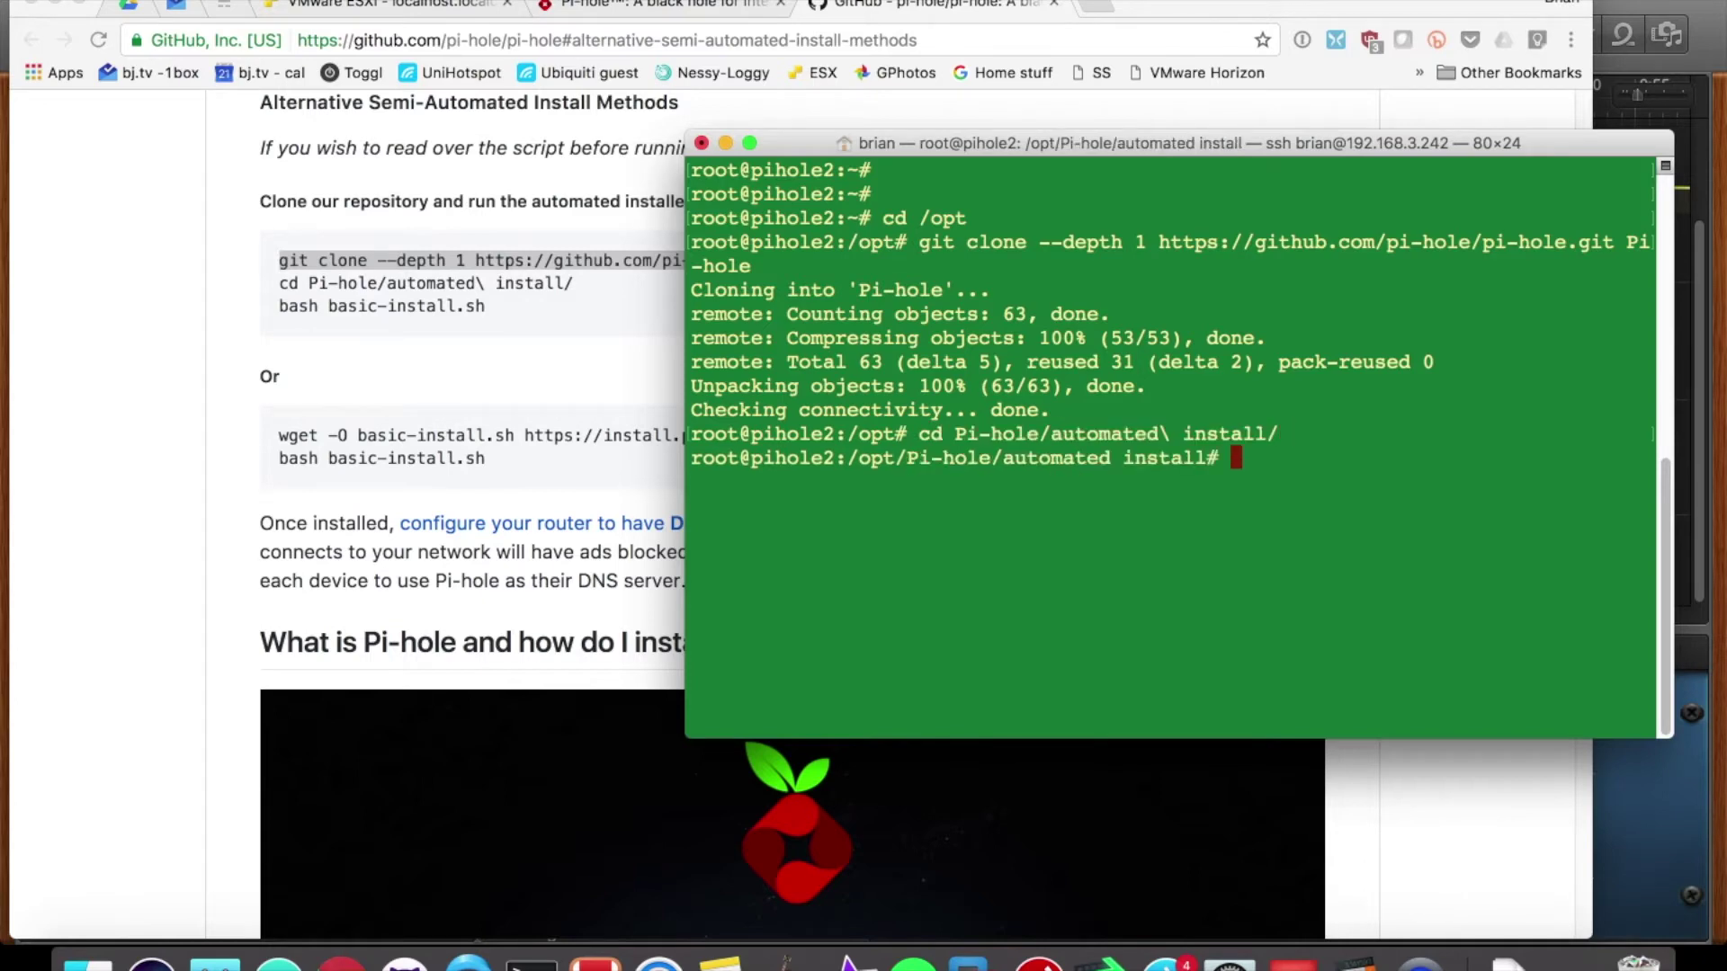
pyautogui.write('bash basic-install.sh')
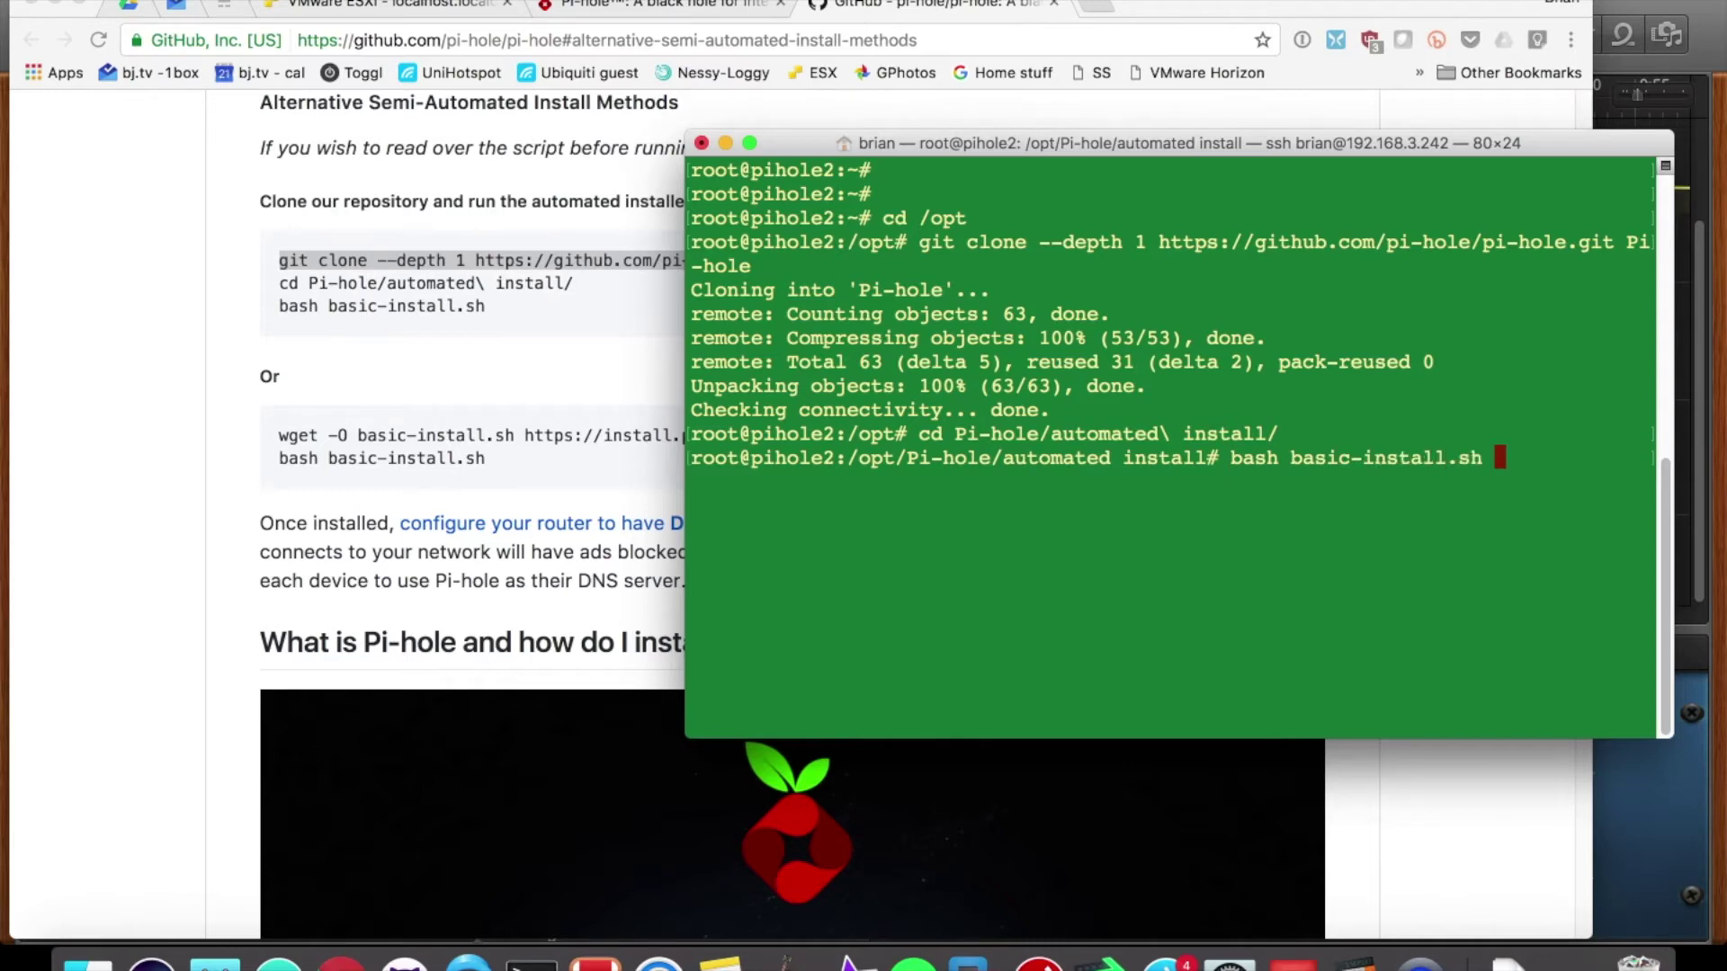
pyautogui.press('Return')
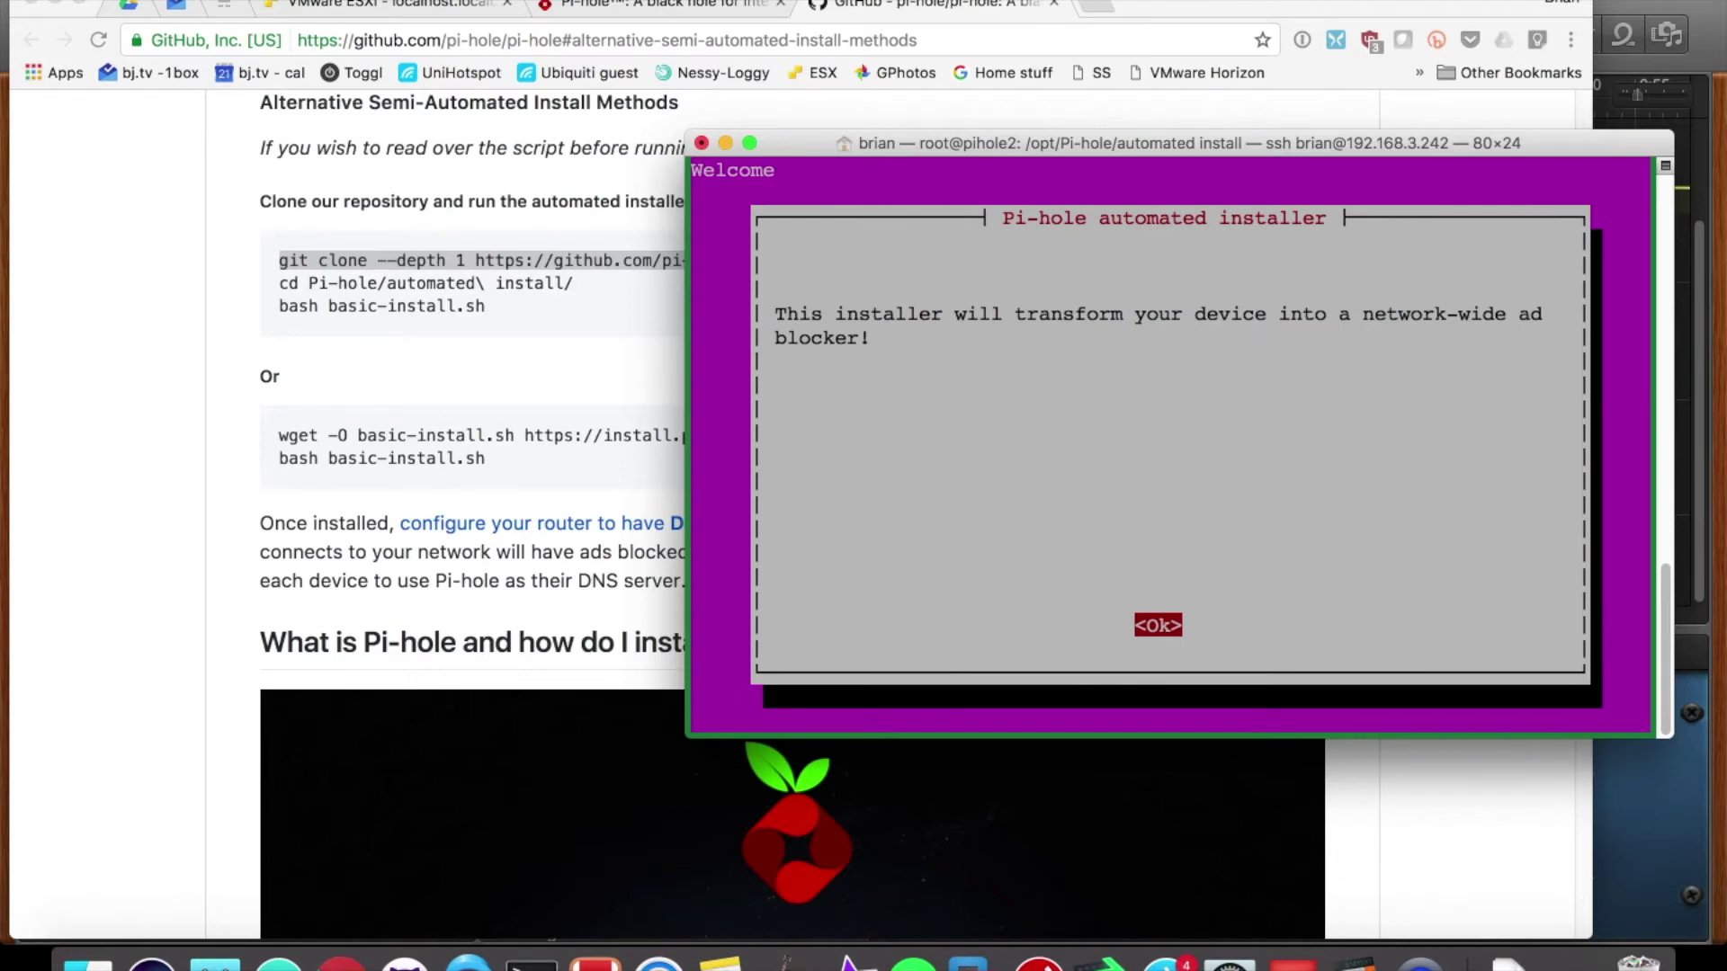
# - Dismiss the installer's welcome, donation and static IP notices
pyautogui.press('Return')
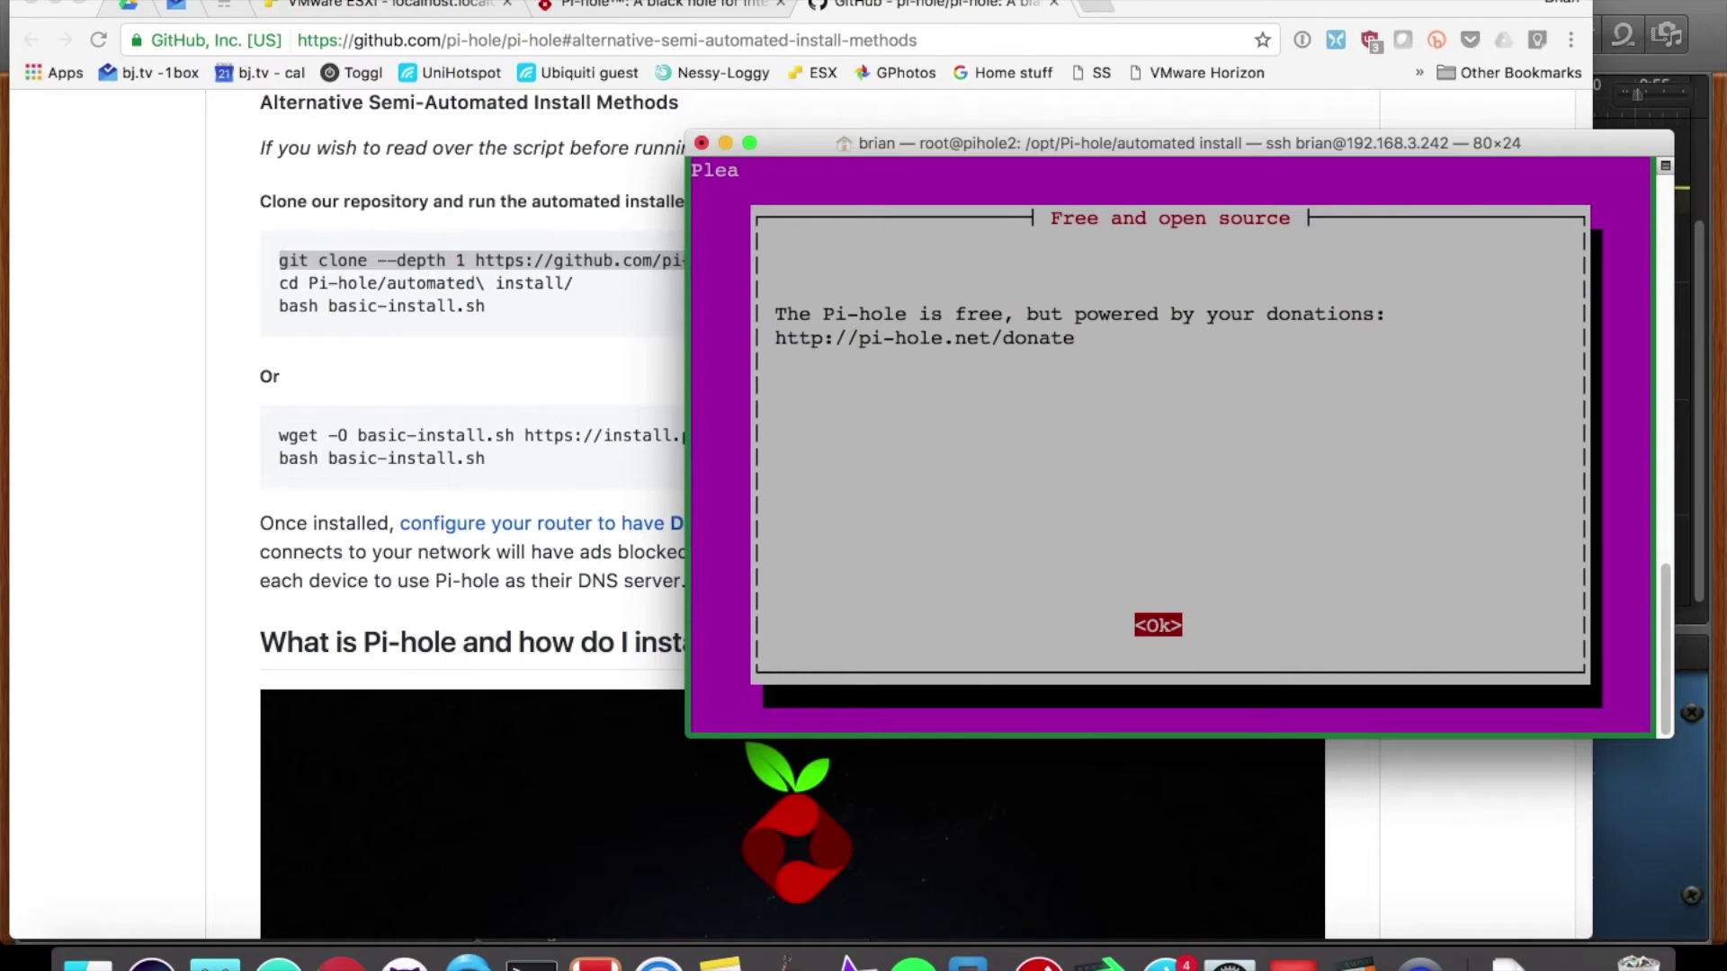
pyautogui.press('Return')
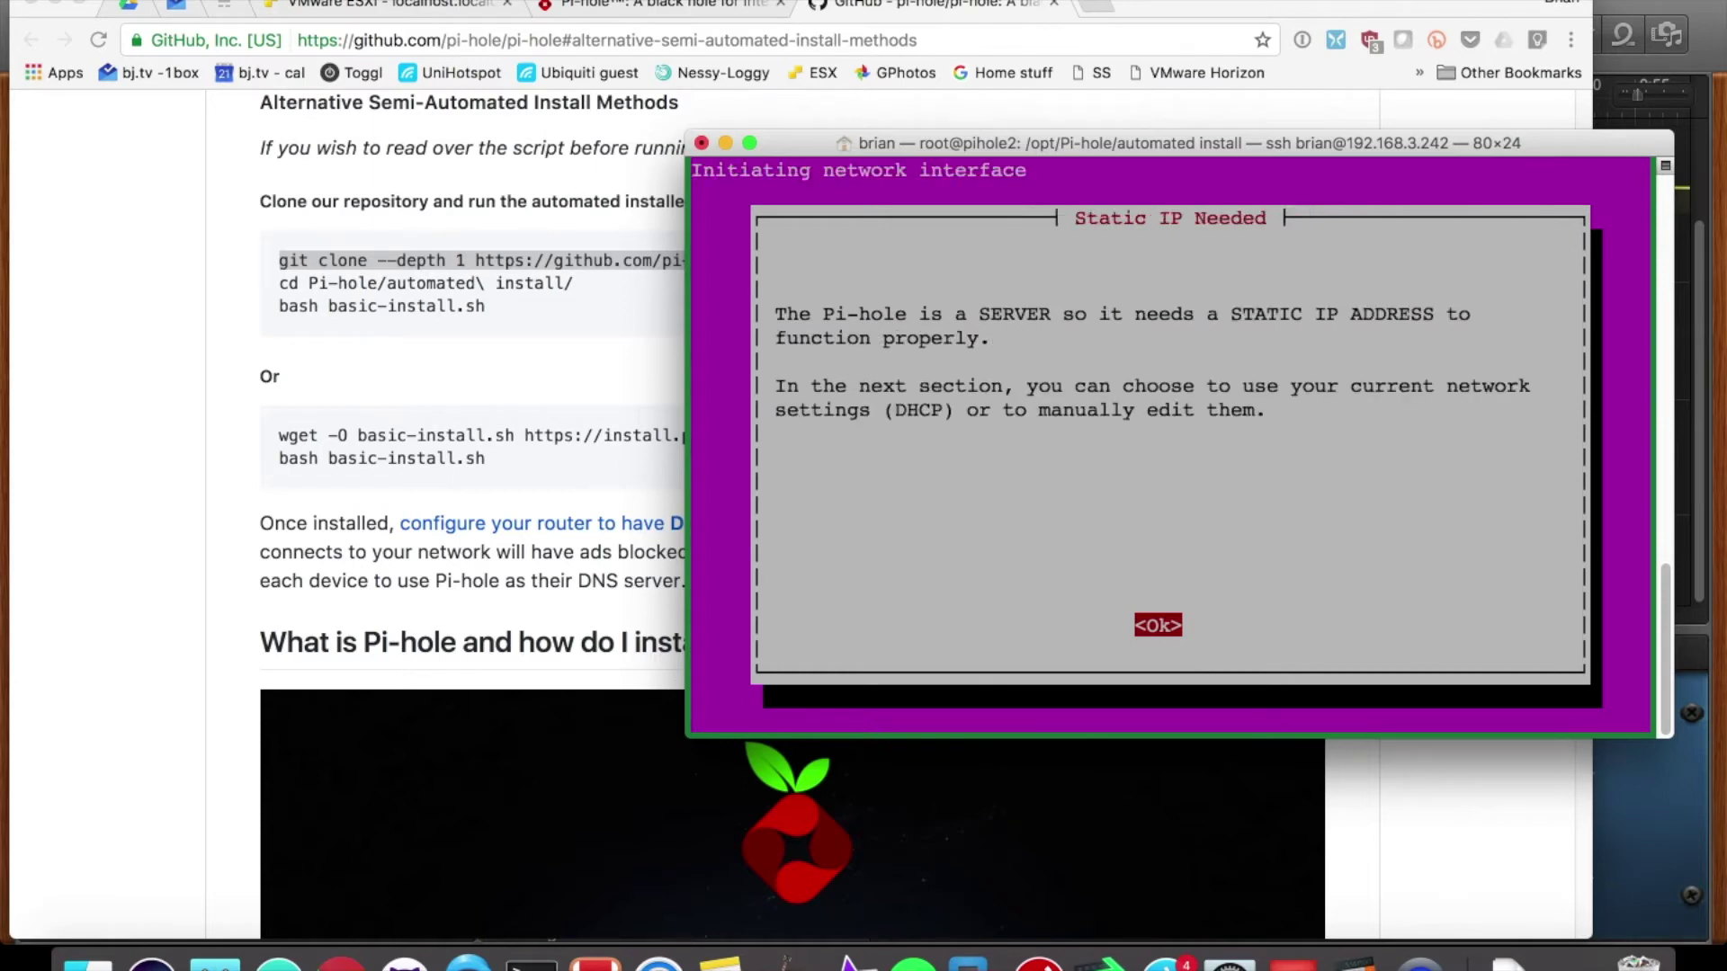
pyautogui.press('Return')
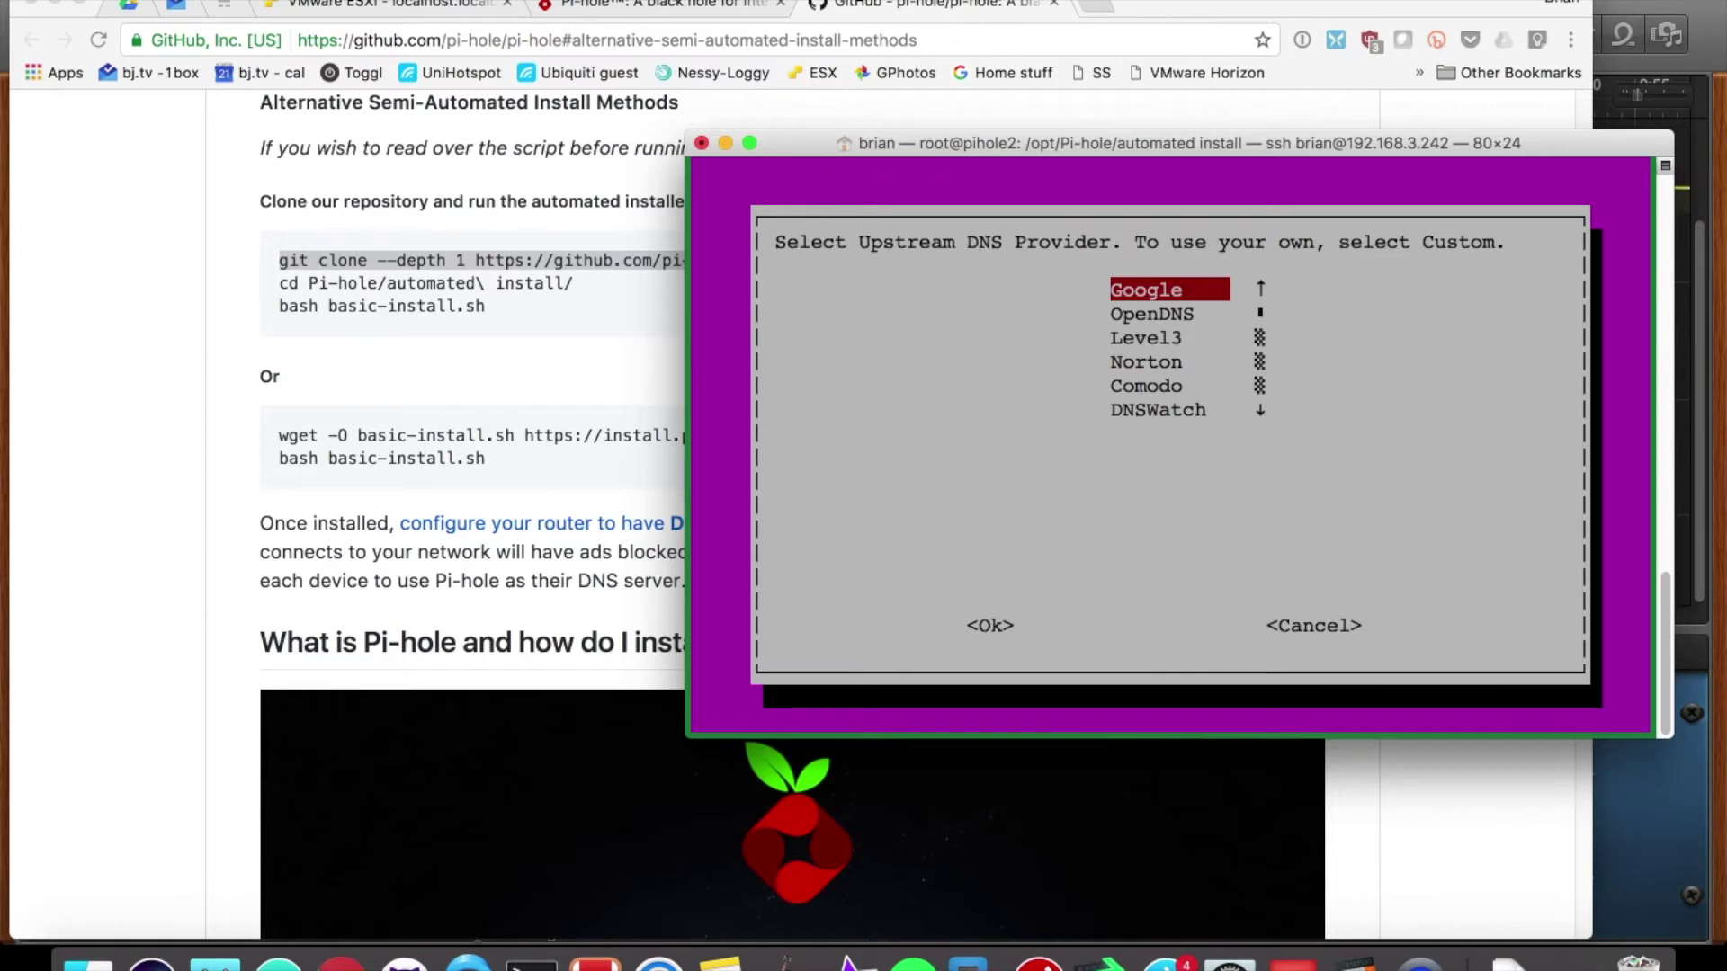
# - Set custom upstream DNS servers 75.75.75.75 and 75.75.76.76 and confirm them
pyautogui.press('Down')
pyautogui.press('Down')
pyautogui.press('Down')
pyautogui.press('Down')
pyautogui.press('Down')
pyautogui.press('Down')
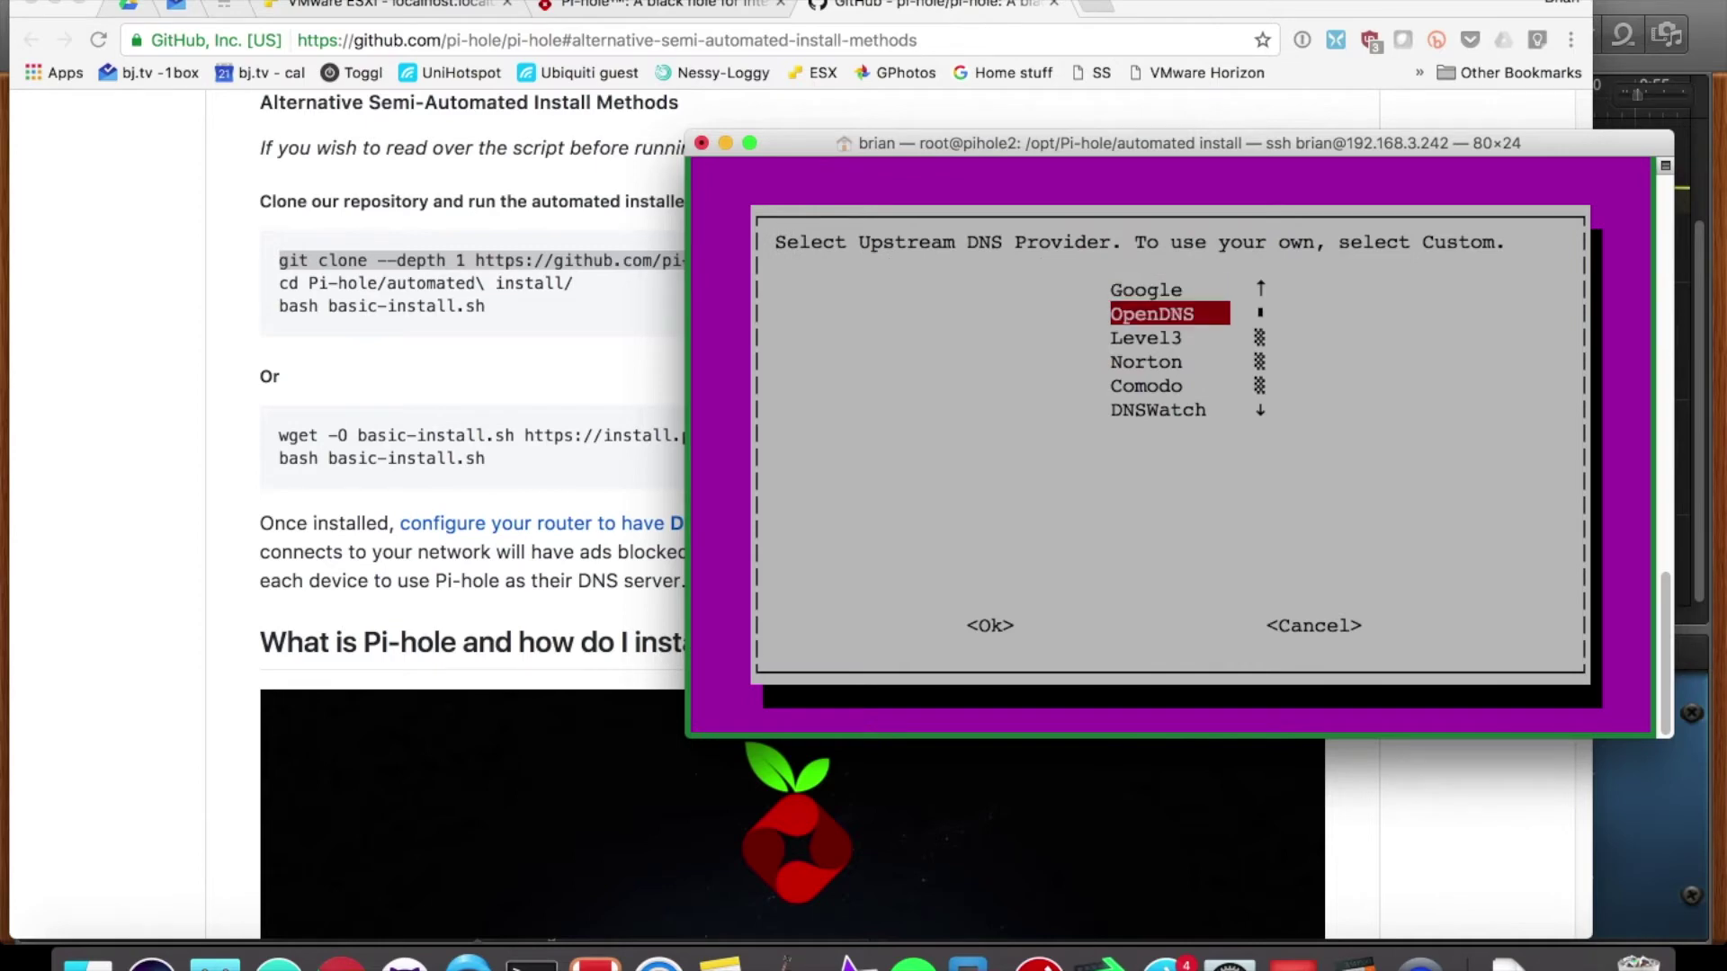
pyautogui.press('Return')
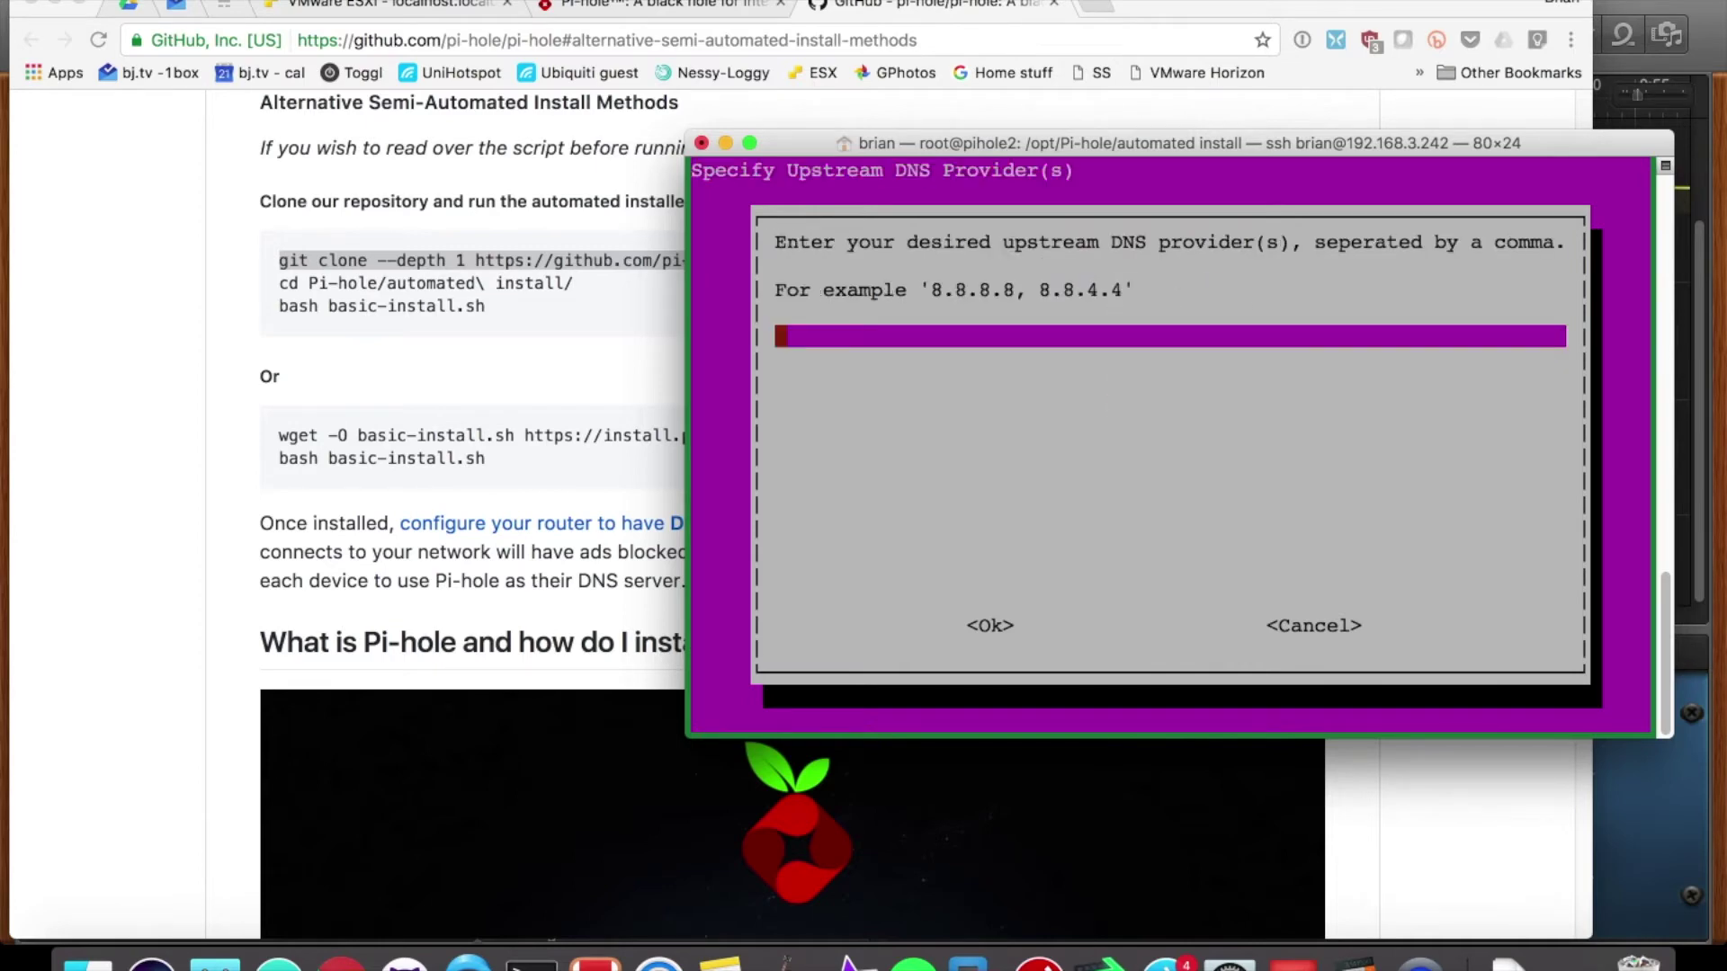
pyautogui.write('75.75.75.75,75.75.76.76')
pyautogui.press('Tab')
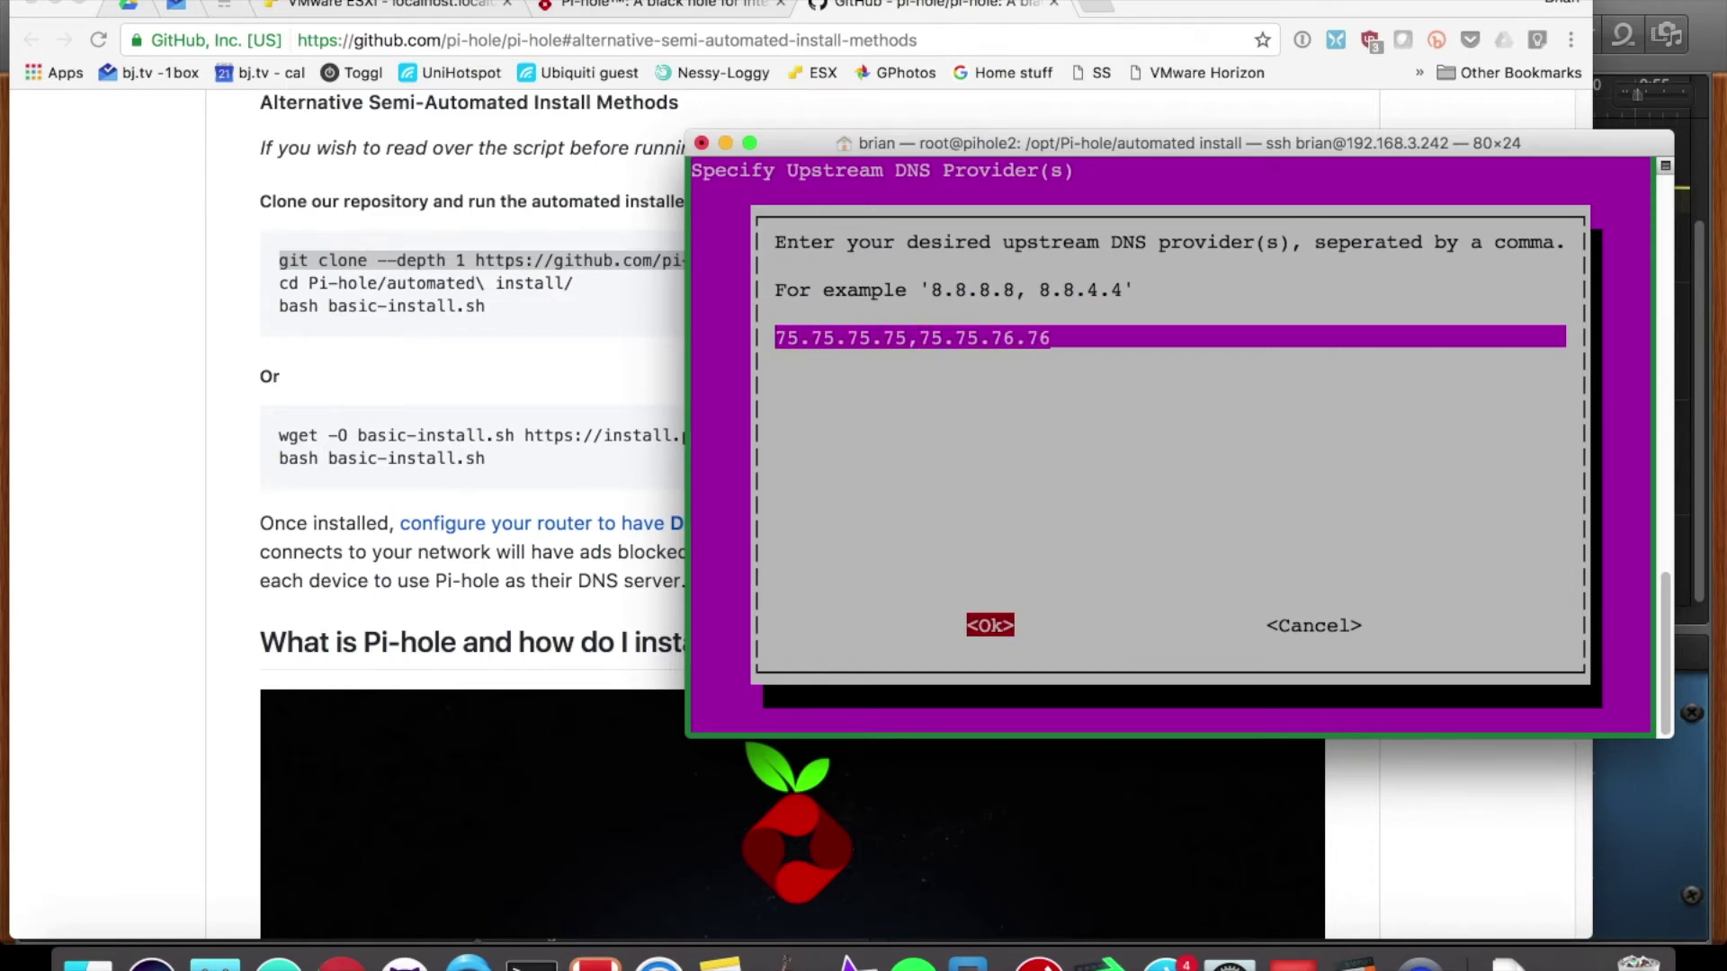
pyautogui.press('Return')
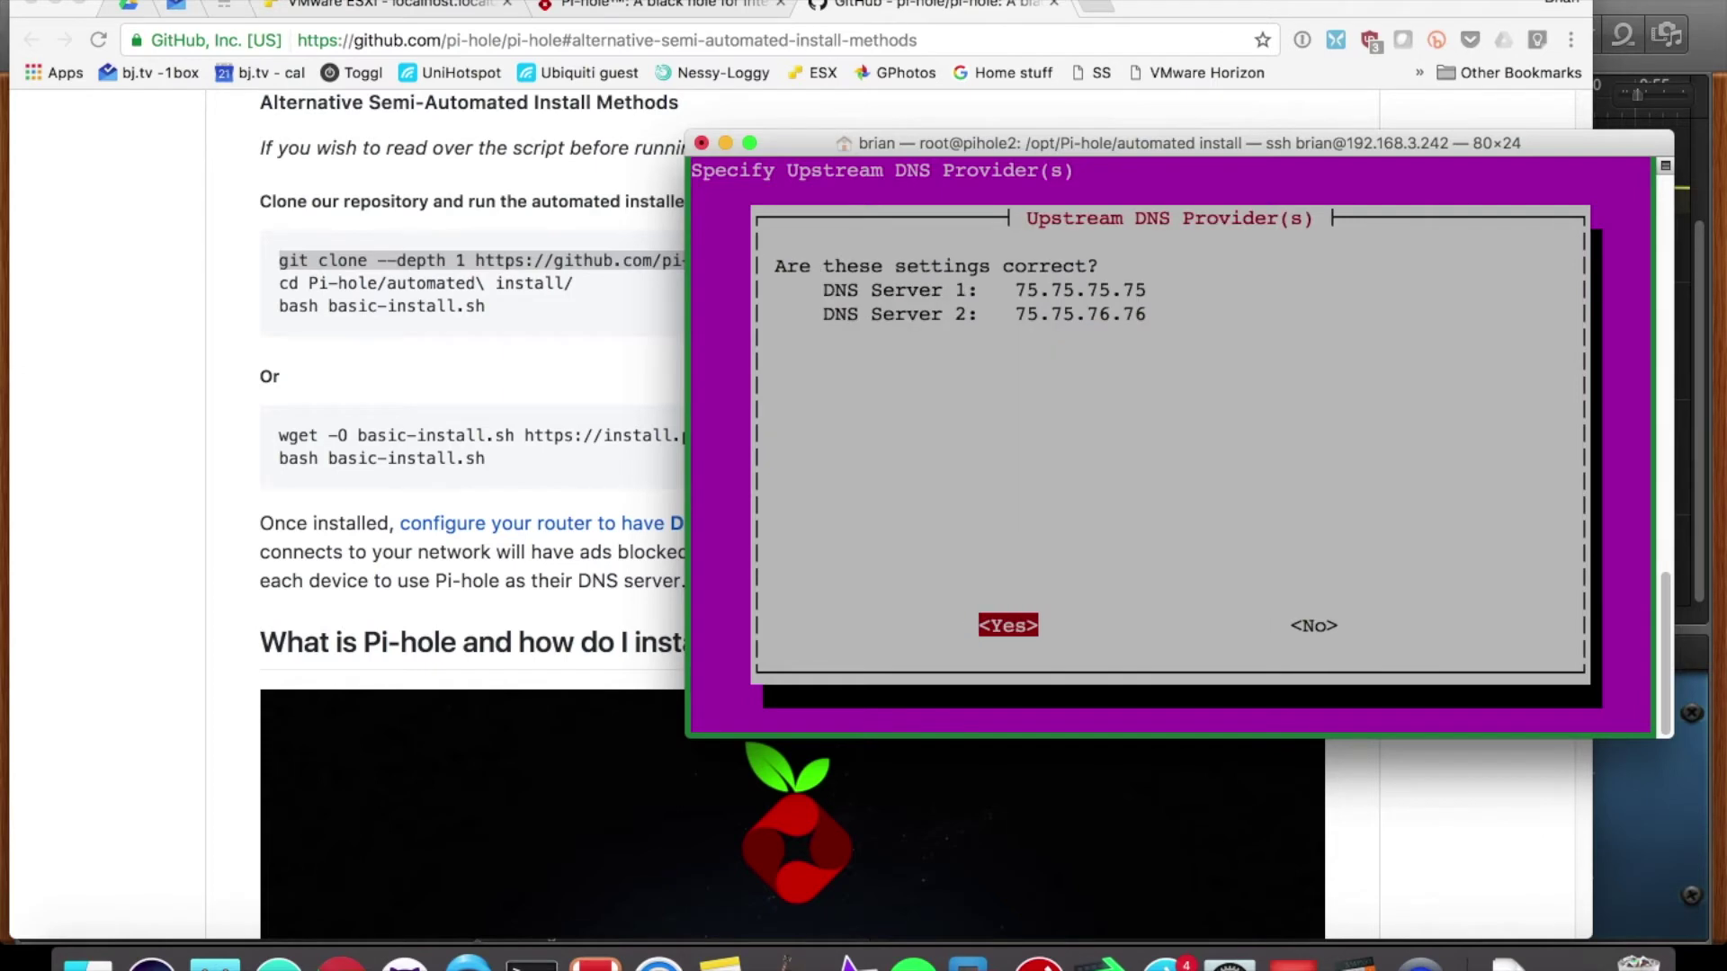
pyautogui.press('Return')
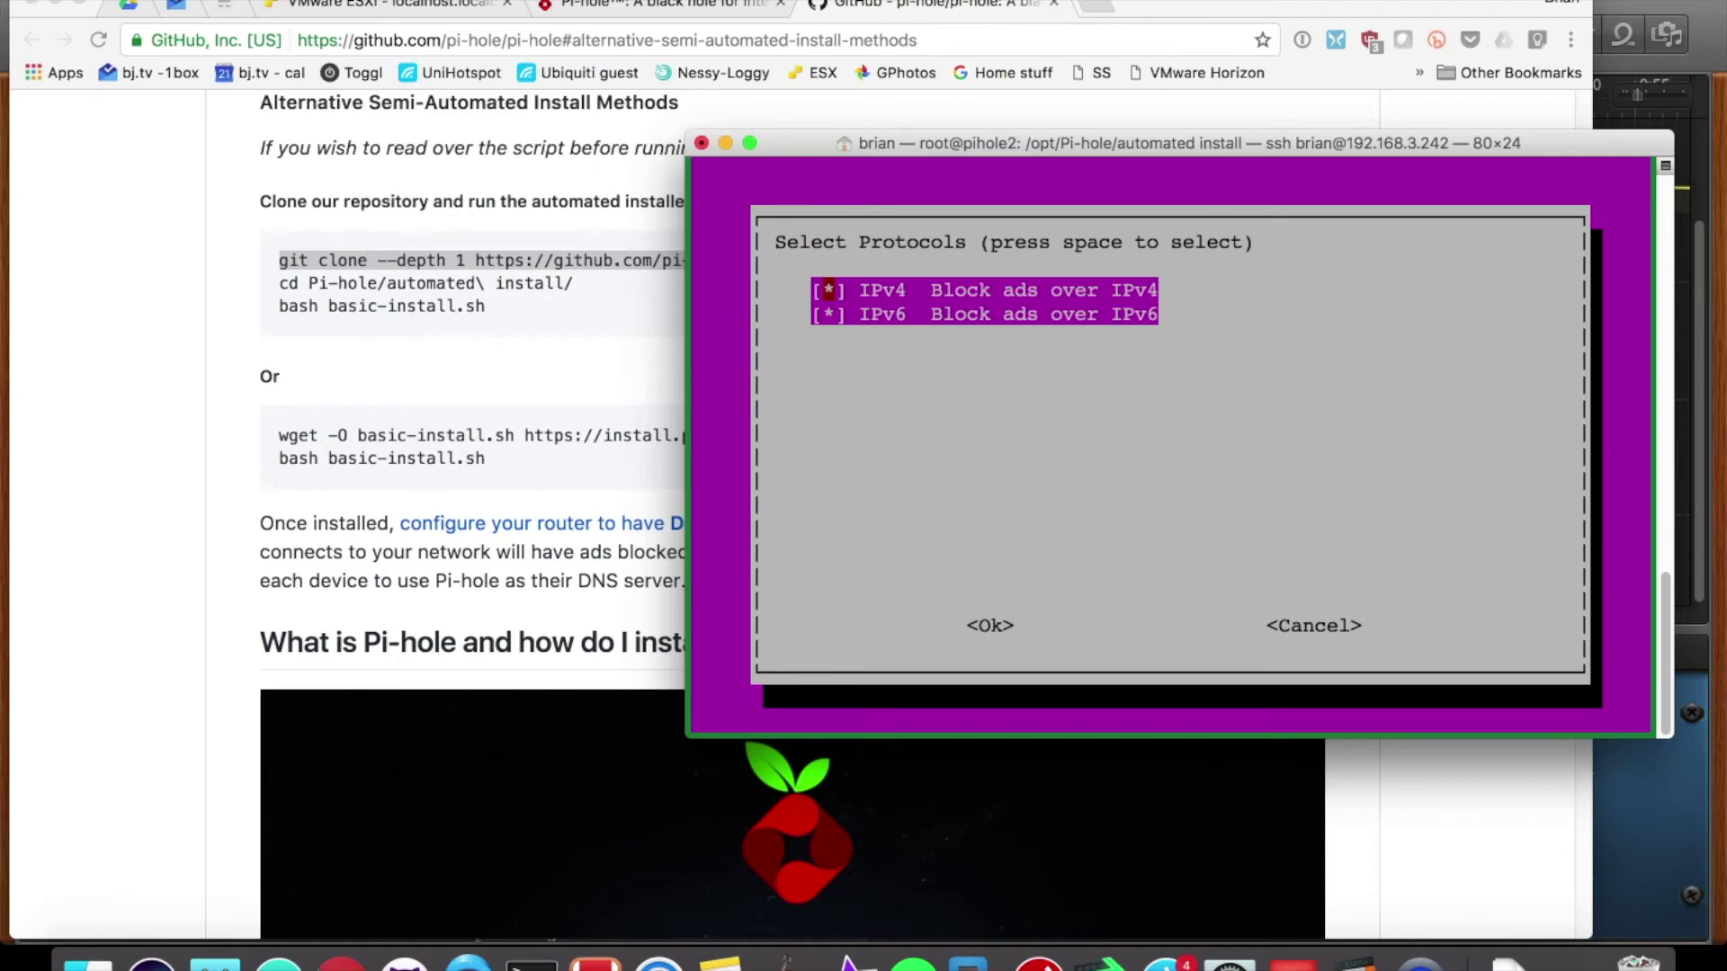
# - Keep IPv4 and IPv6 blocking, the current static address, web admin and query logging, then install
pyautogui.press('Tab')
pyautogui.press('Return')
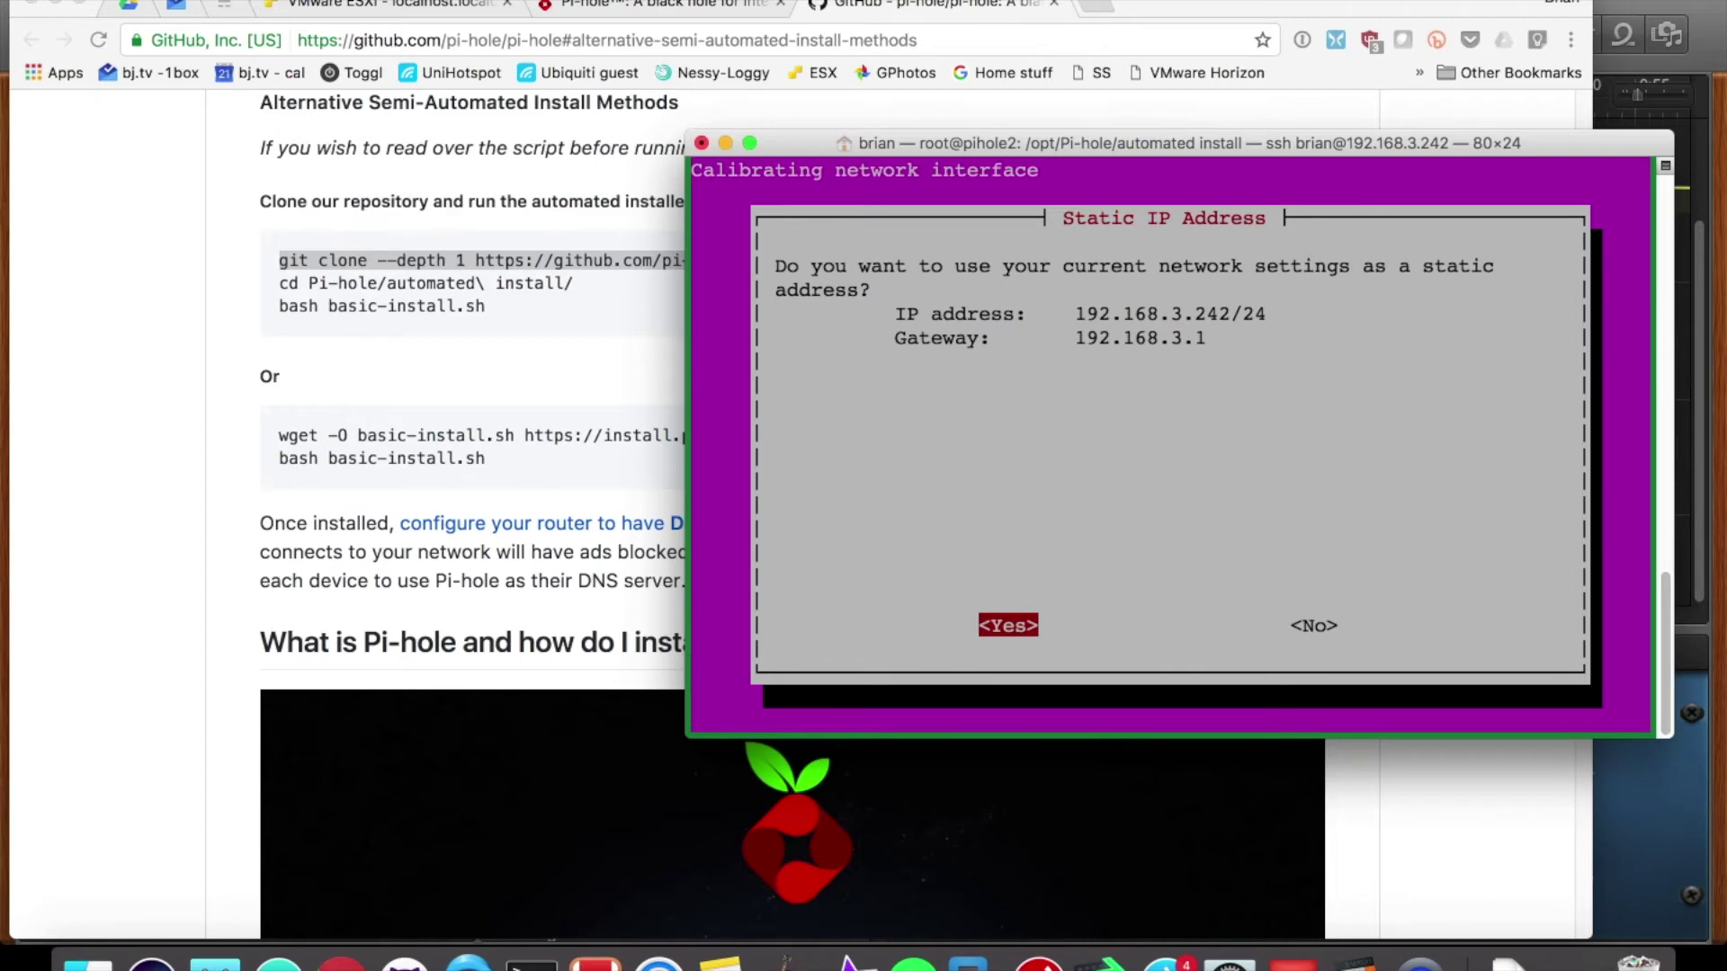
pyautogui.press('Return')
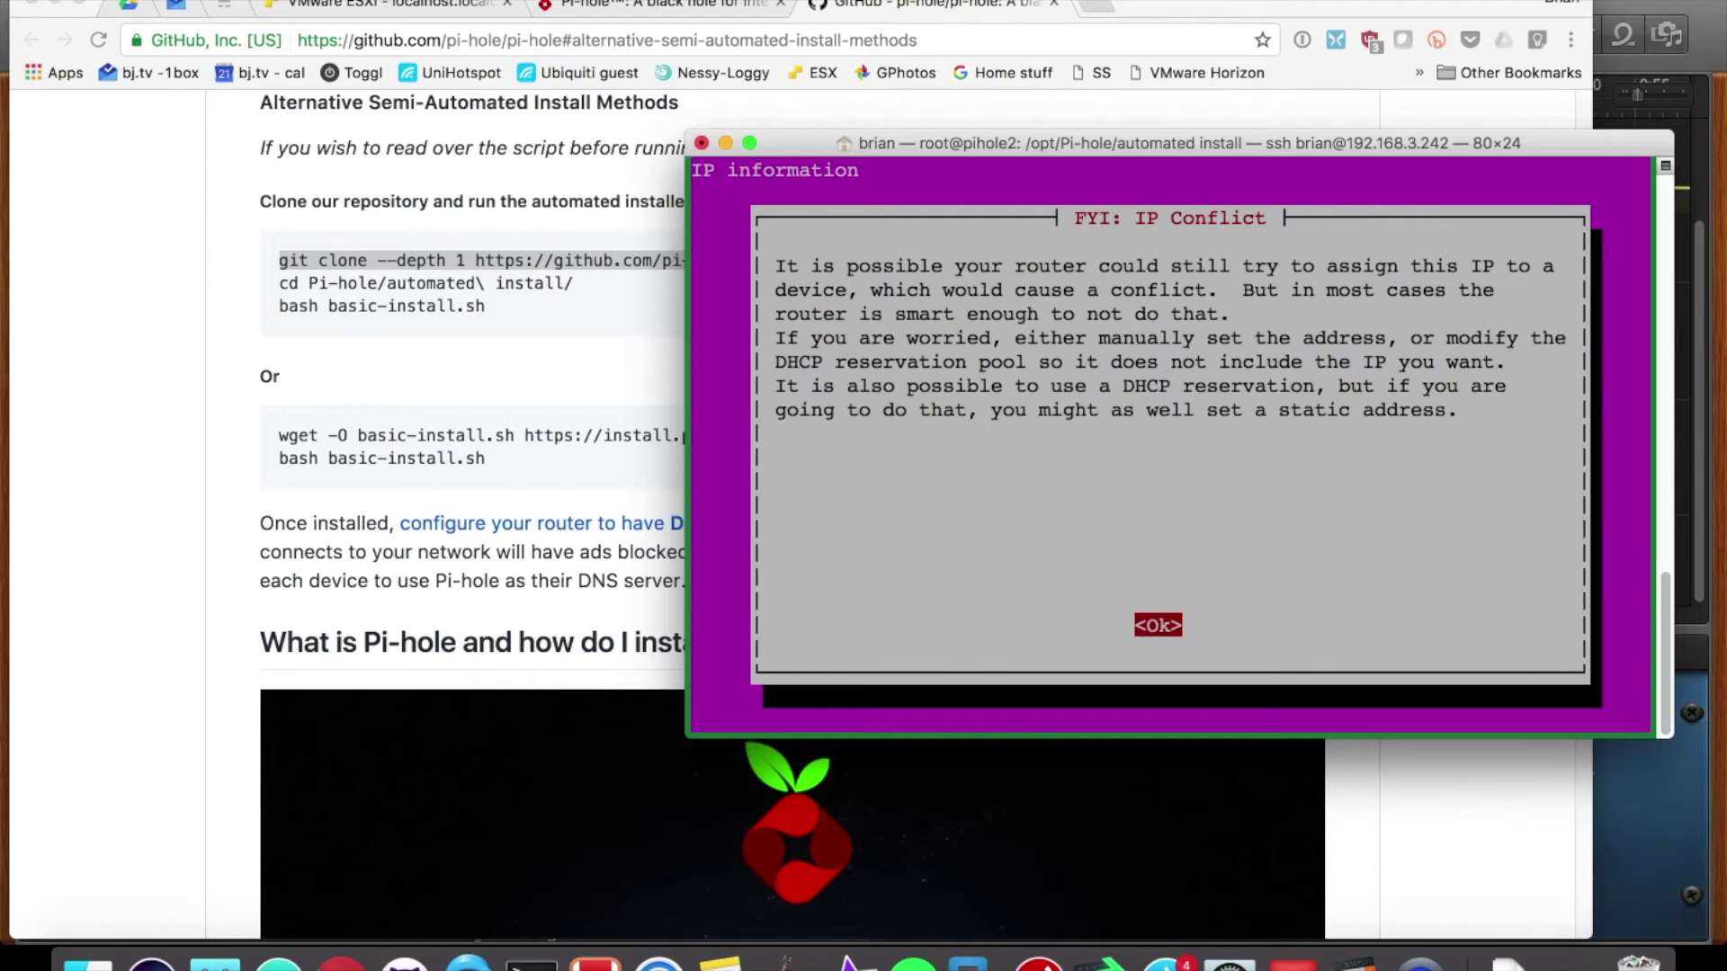
pyautogui.press('Return')
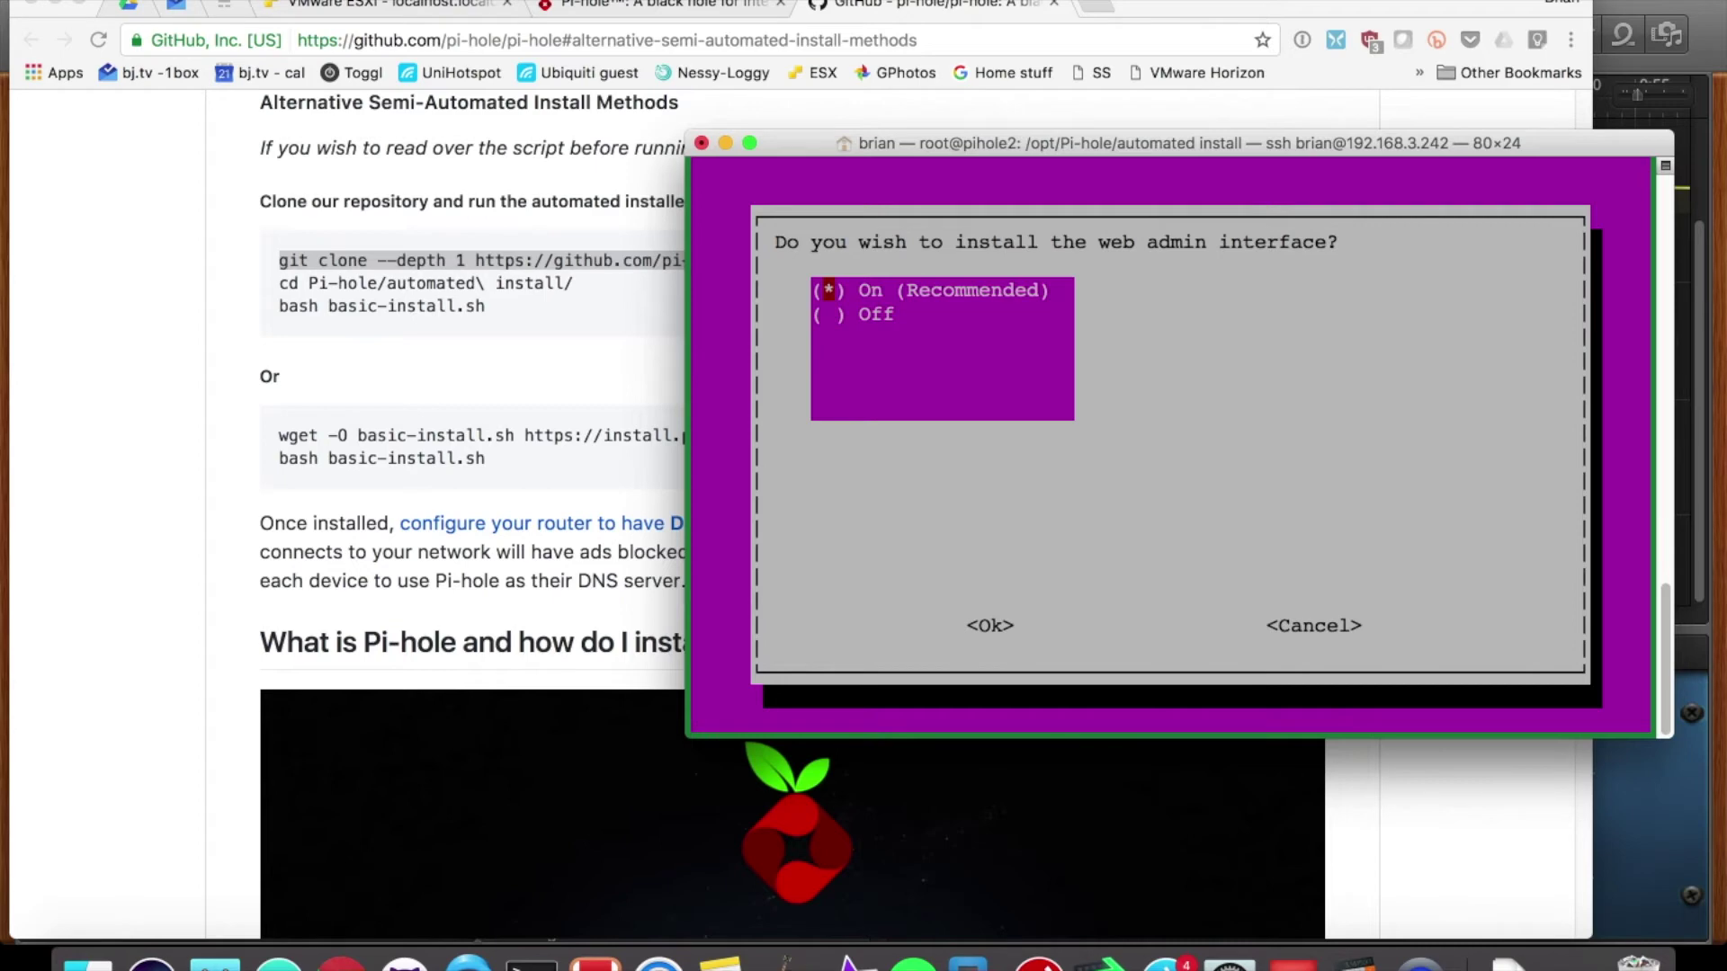
pyautogui.press('Tab')
pyautogui.press('Return')
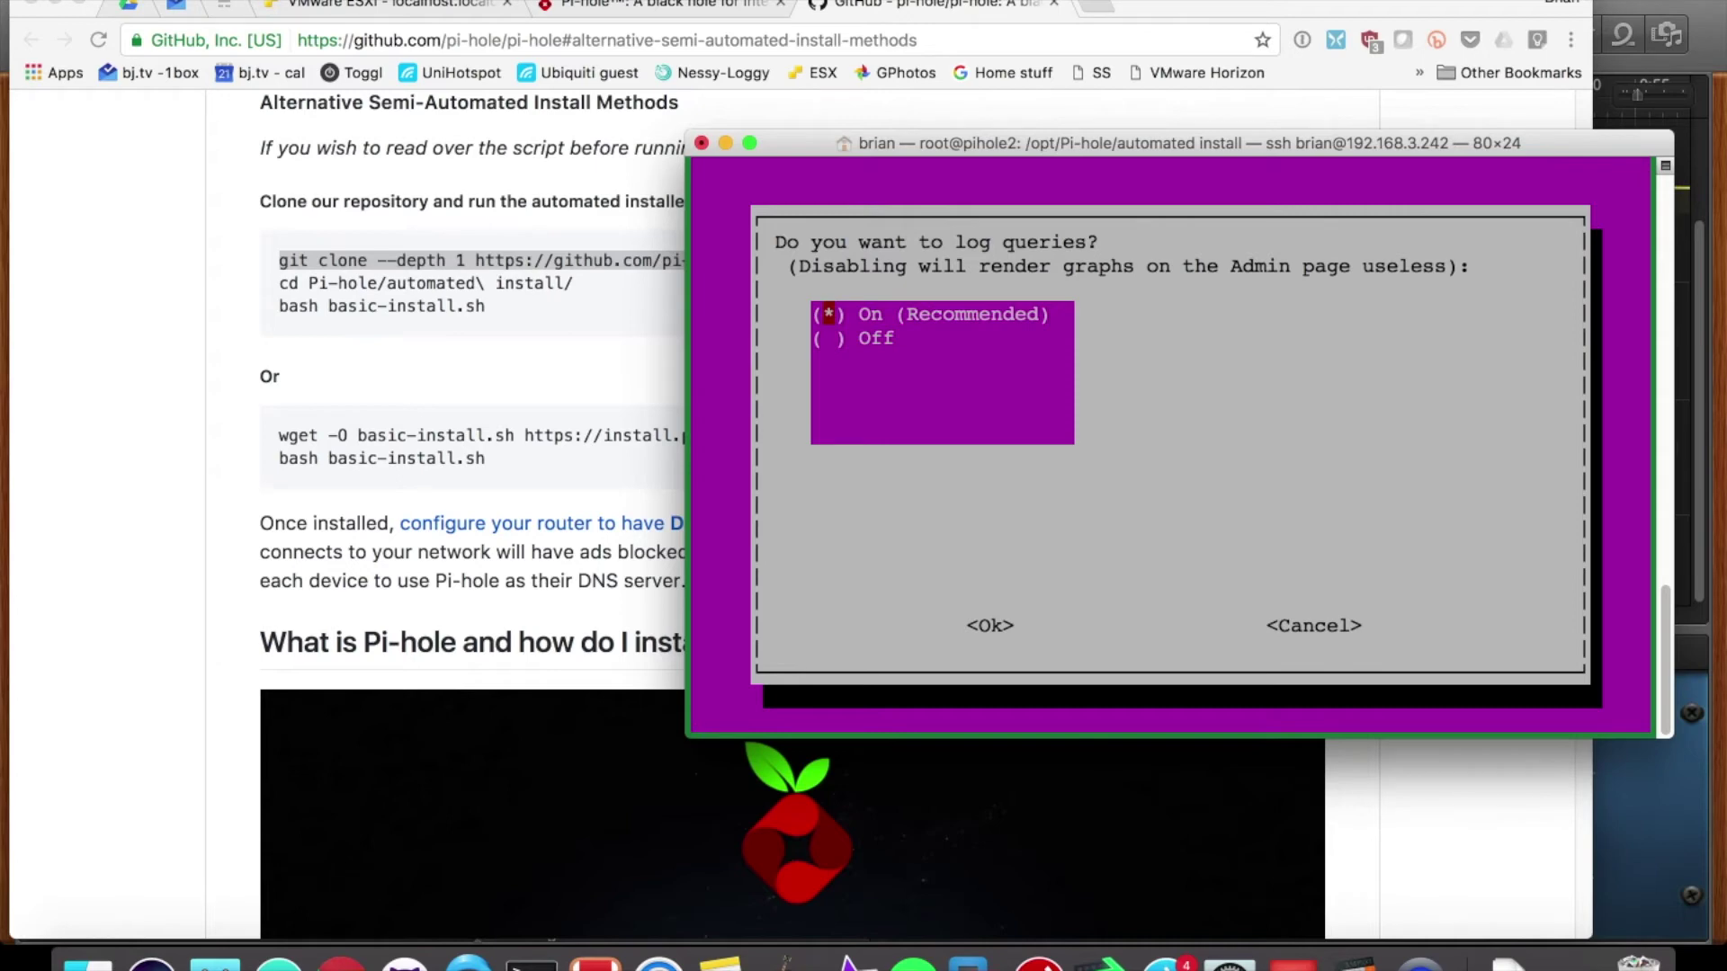
pyautogui.press('Tab')
pyautogui.press('Return')
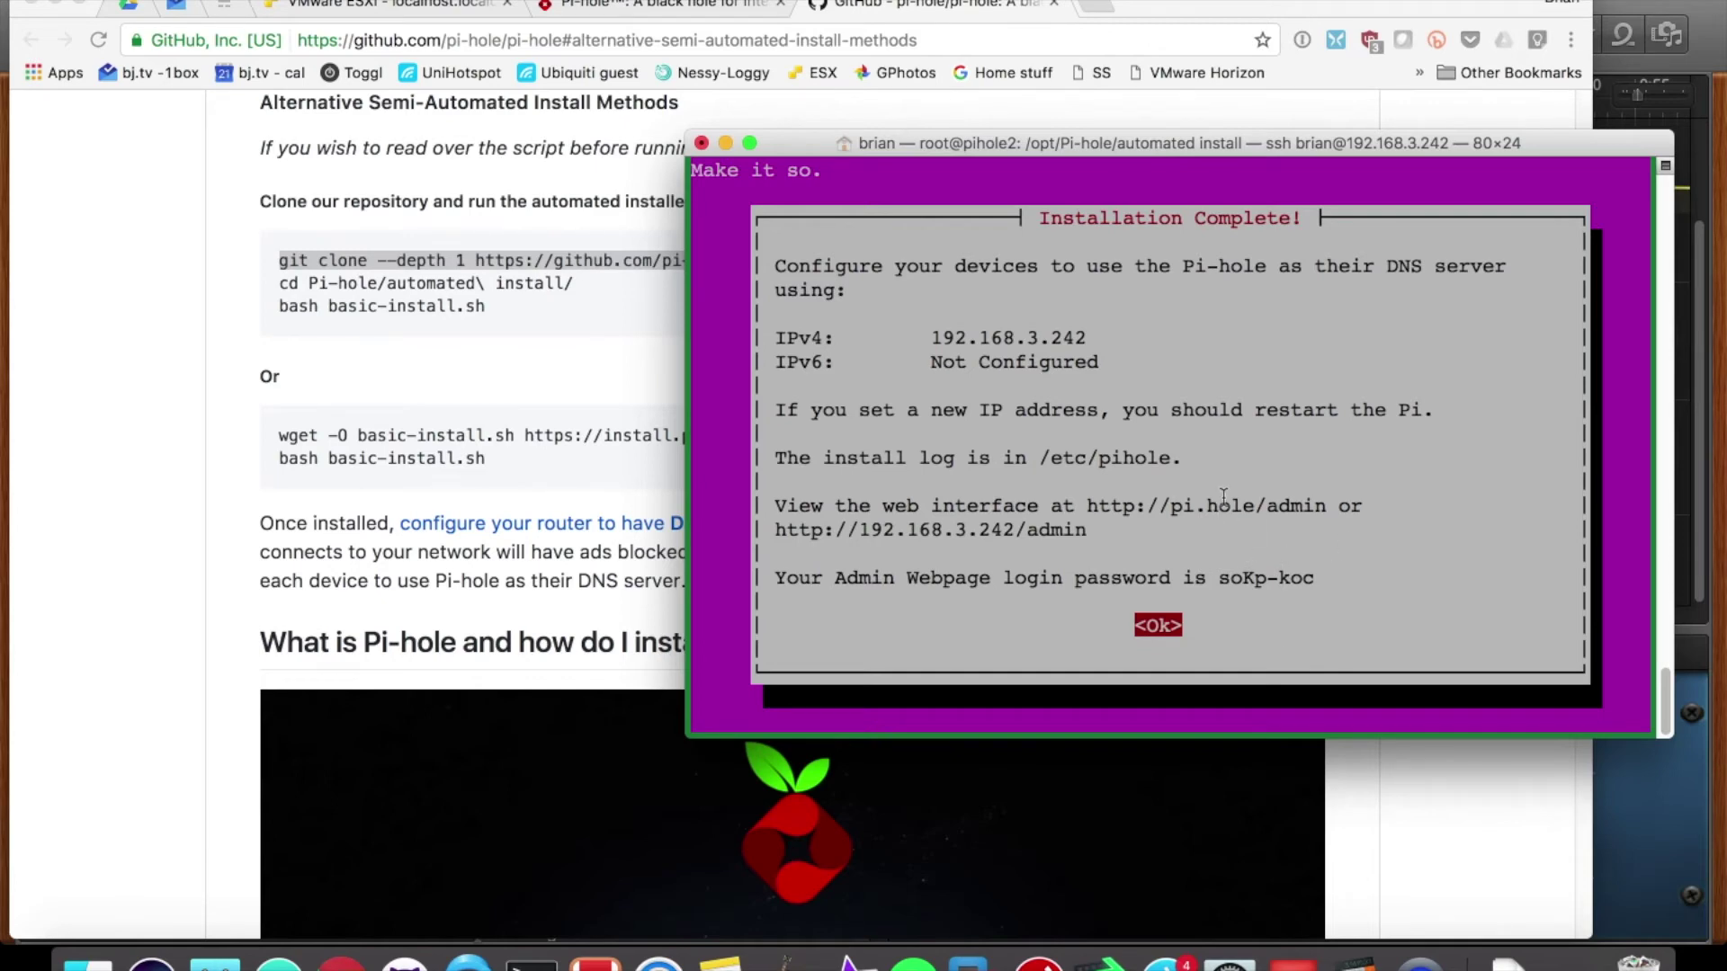
# - Load 192.168.3.5/admin in a new Chrome tab and bring up the admin login
pyautogui.click(477, 455)
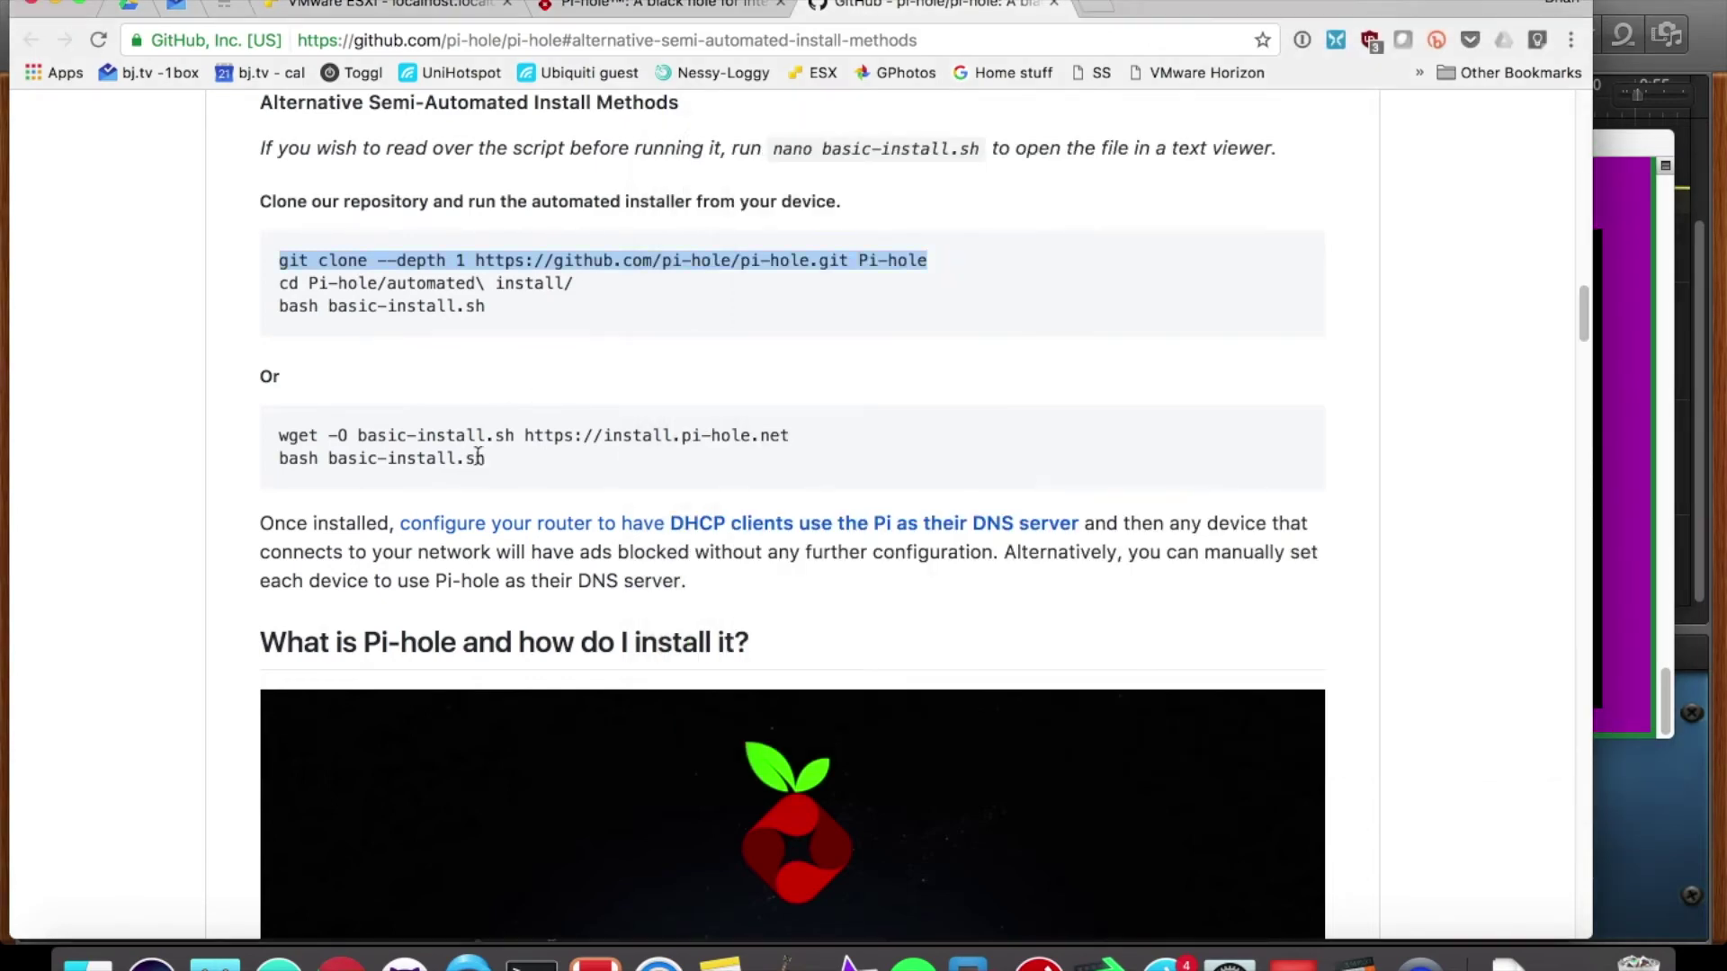
pyautogui.press('super+t')
pyautogui.write('192.168.3')
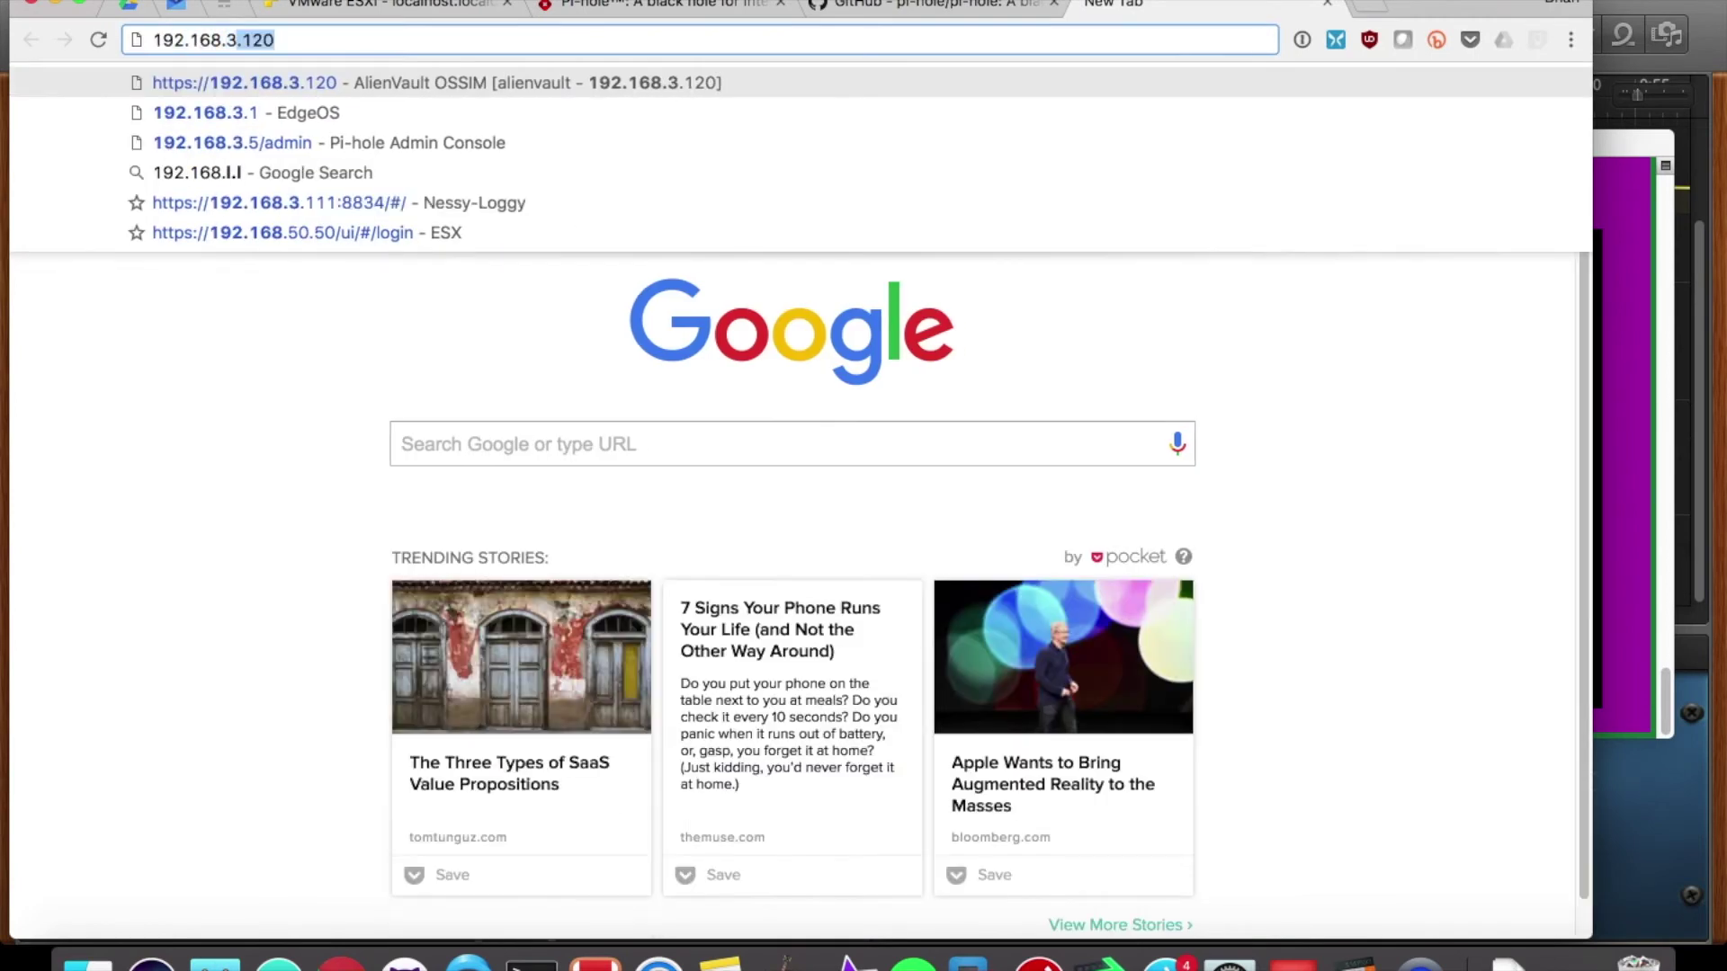
pyautogui.write('.5/admin')
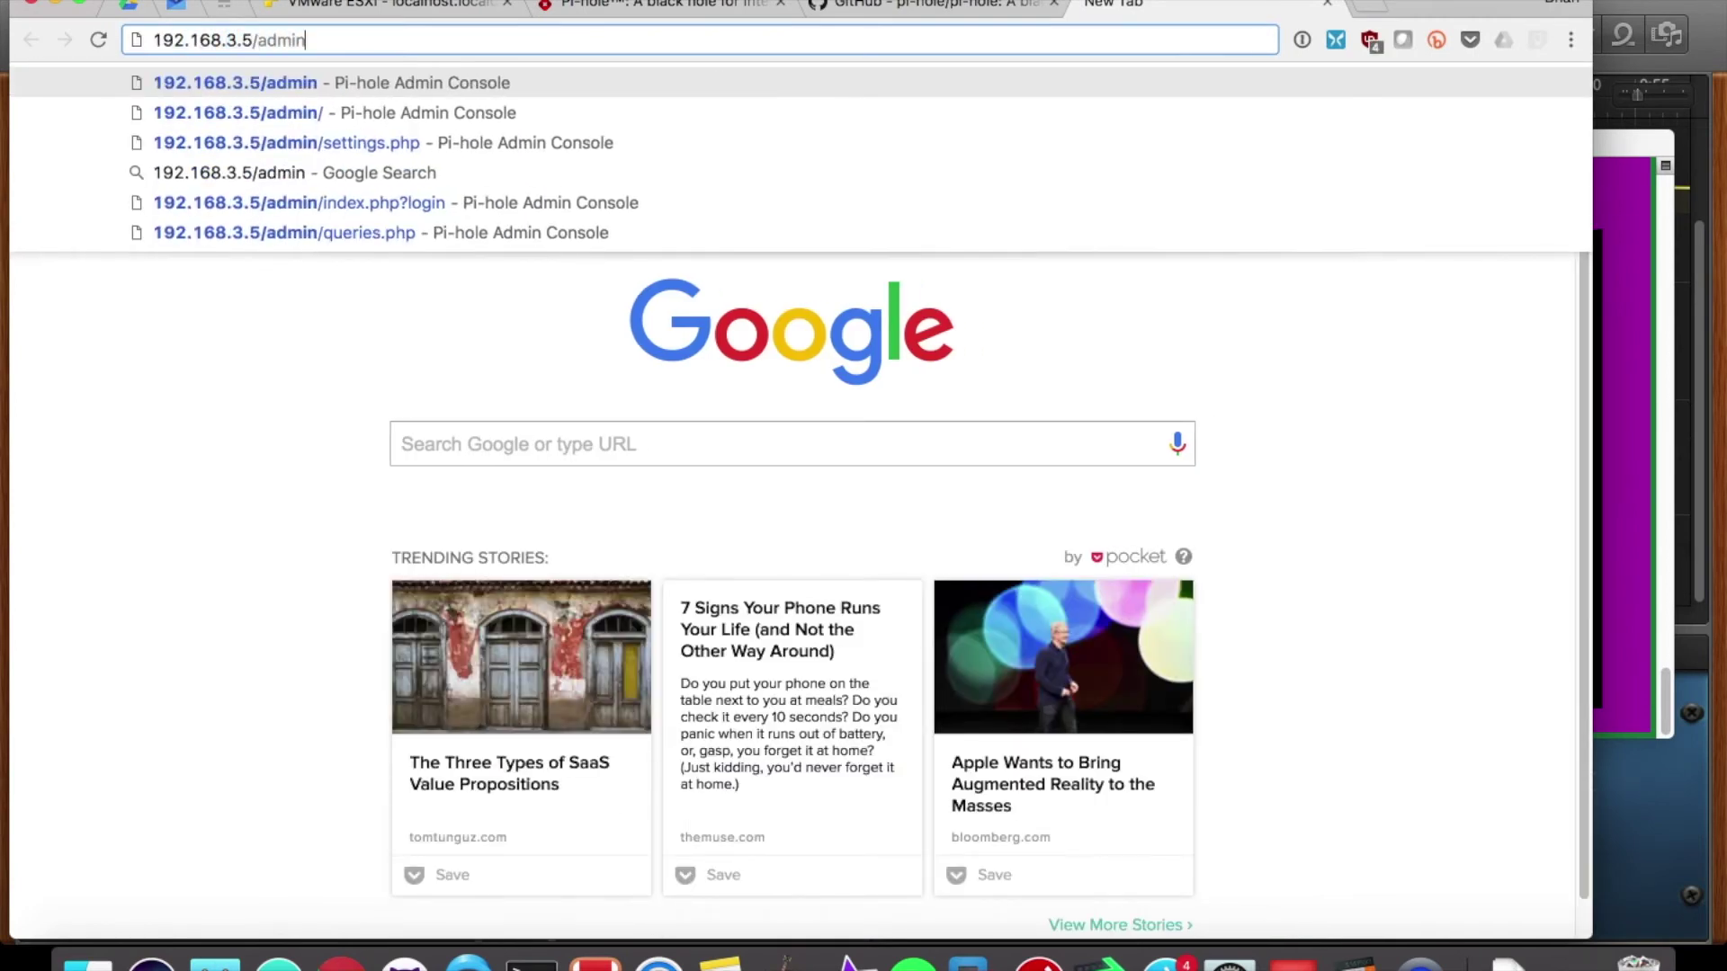
pyautogui.press('Return')
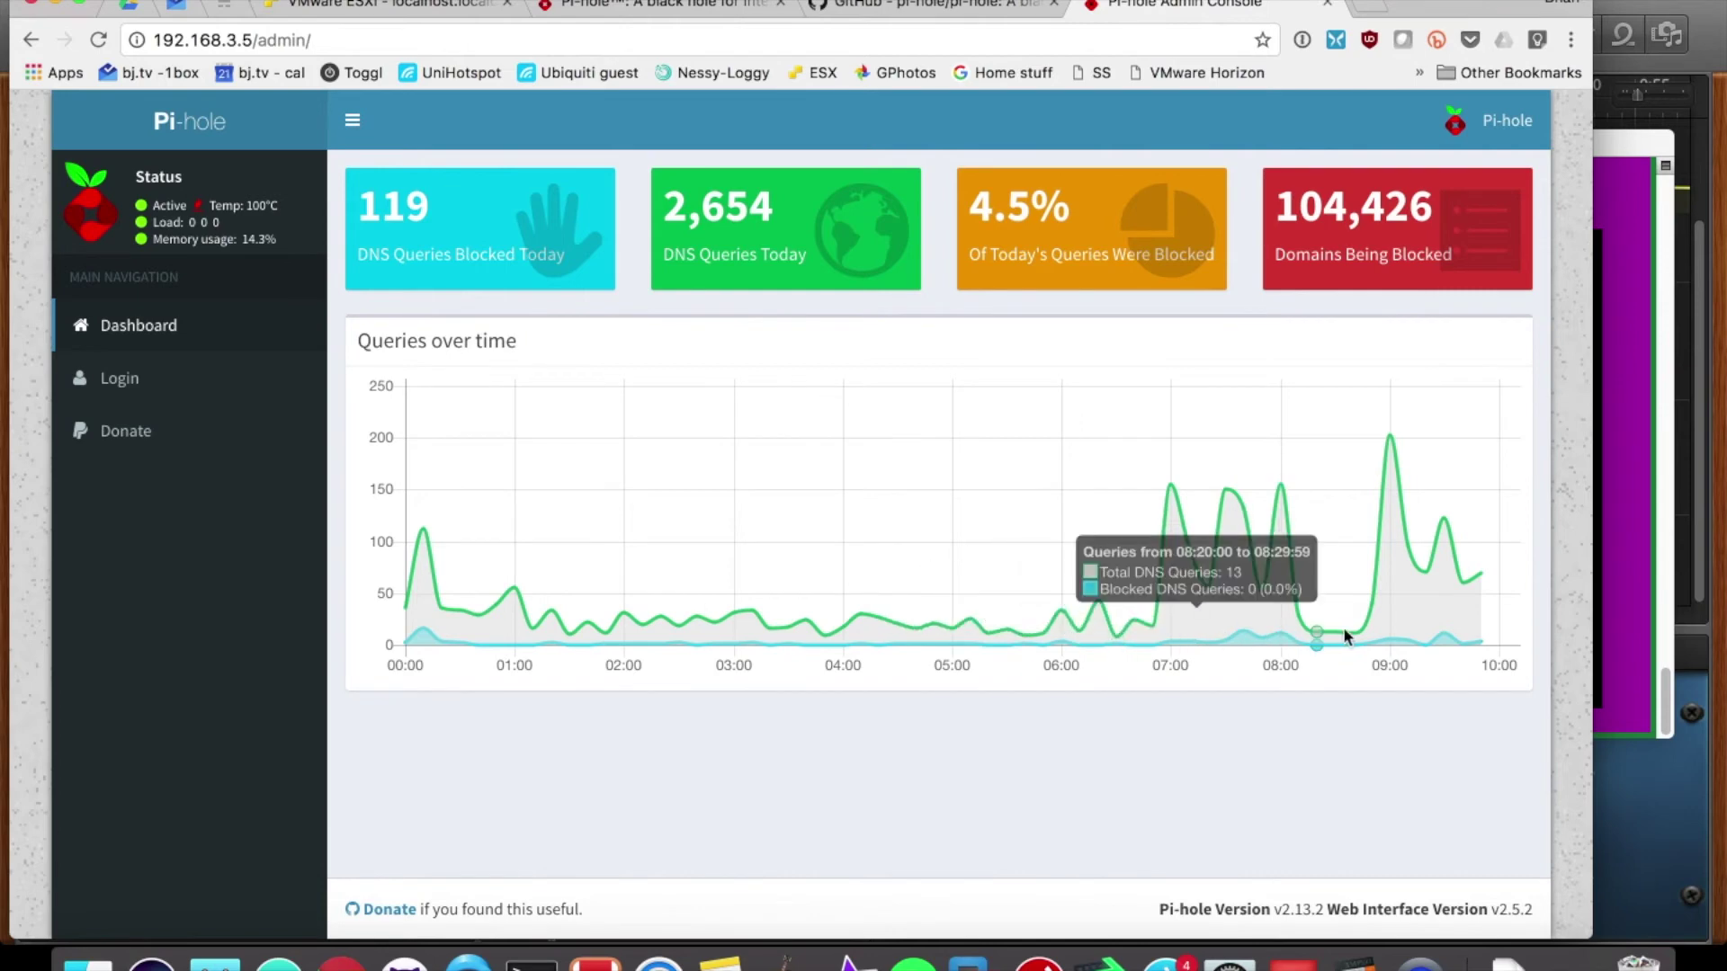
pyautogui.click(112, 381)
pyautogui.click(756, 717)
# - Log in with the admin password, then view the Query Log, Whitelist and Blacklist pages
pyautogui.write('******')
pyautogui.click(1133, 790)
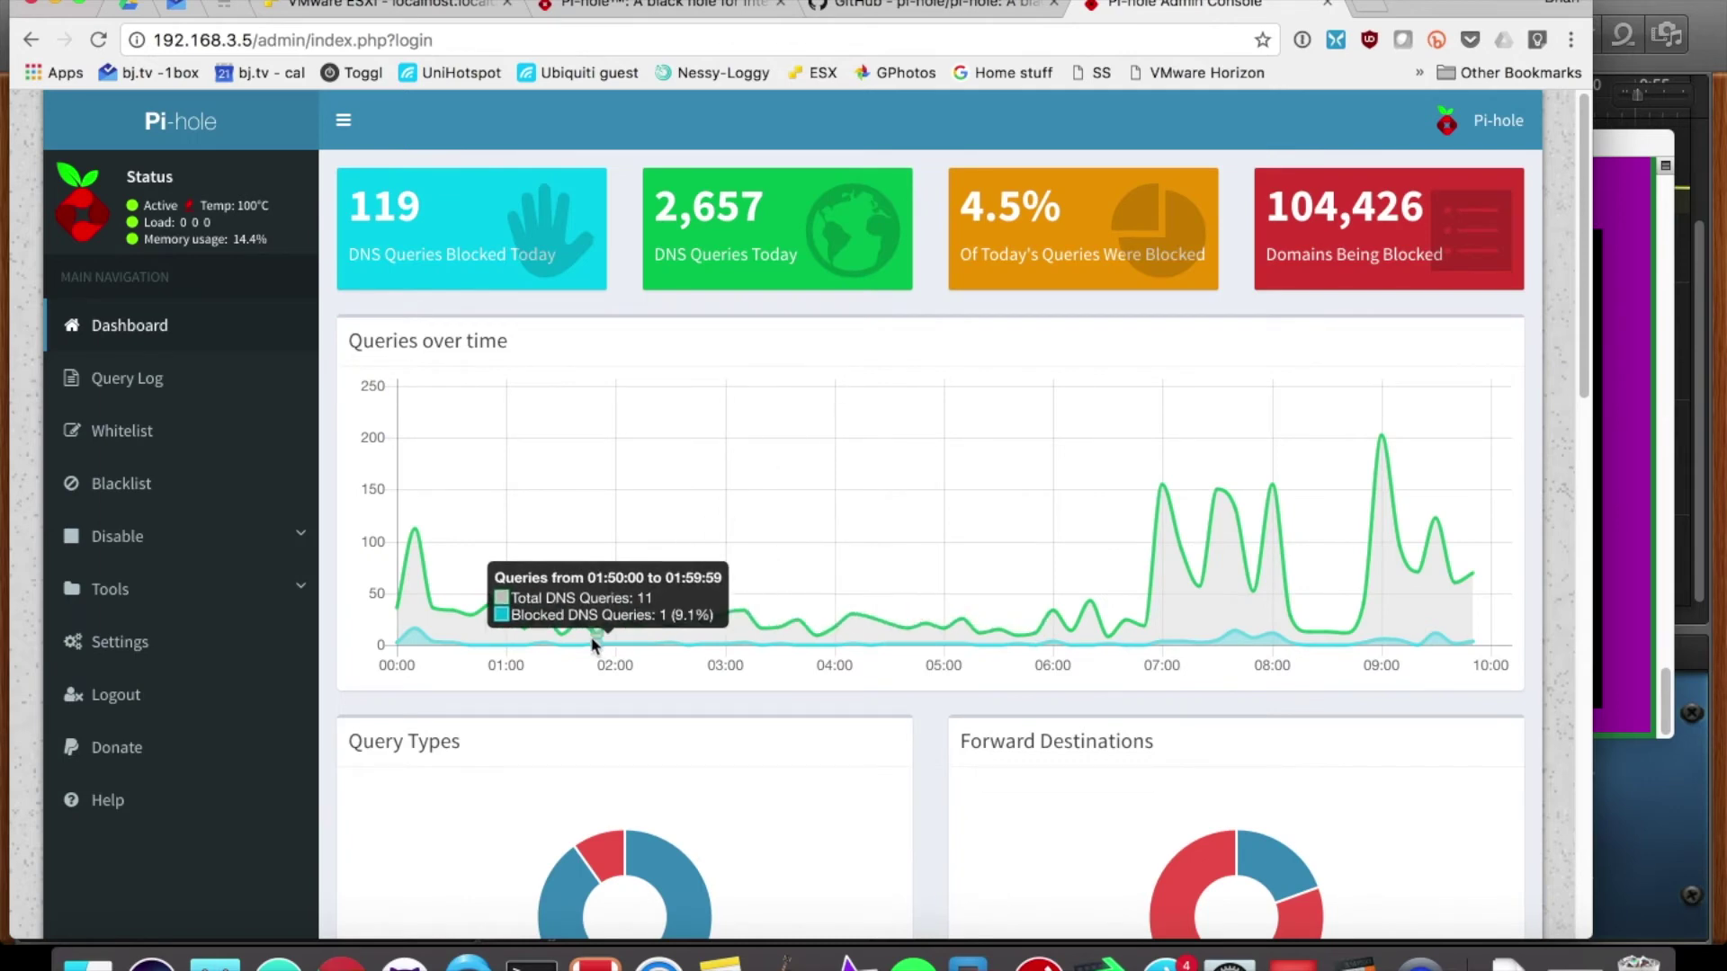
pyautogui.scroll(-2, 423, 579)
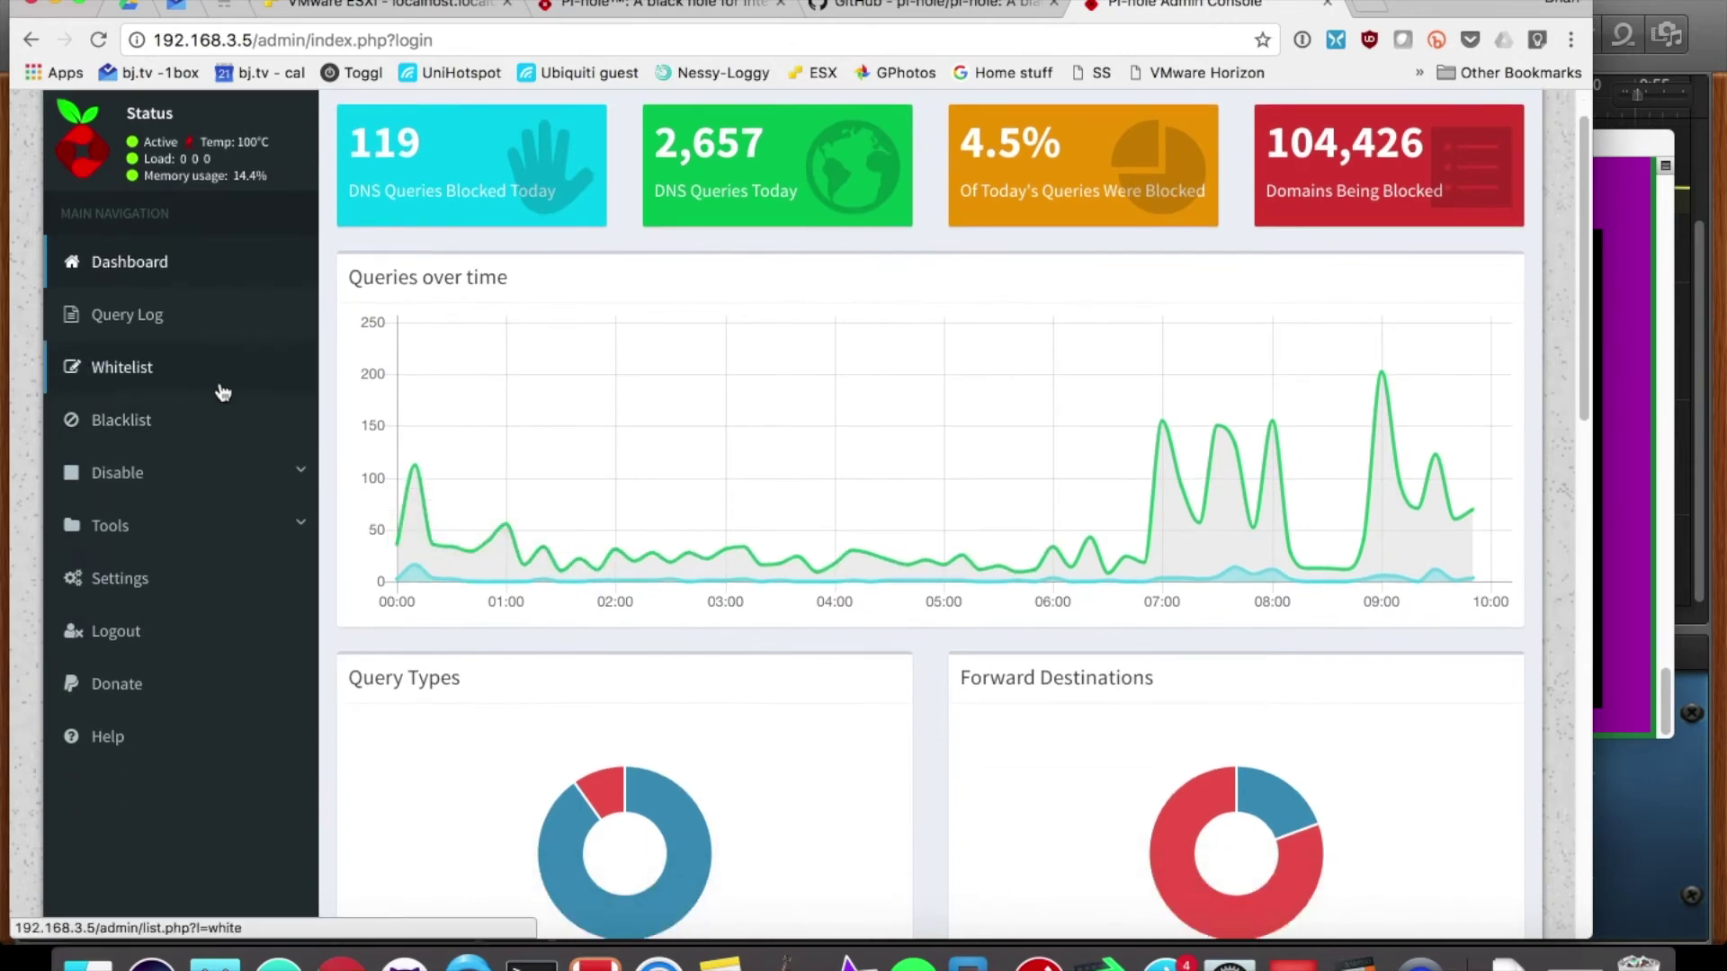
pyautogui.click(137, 329)
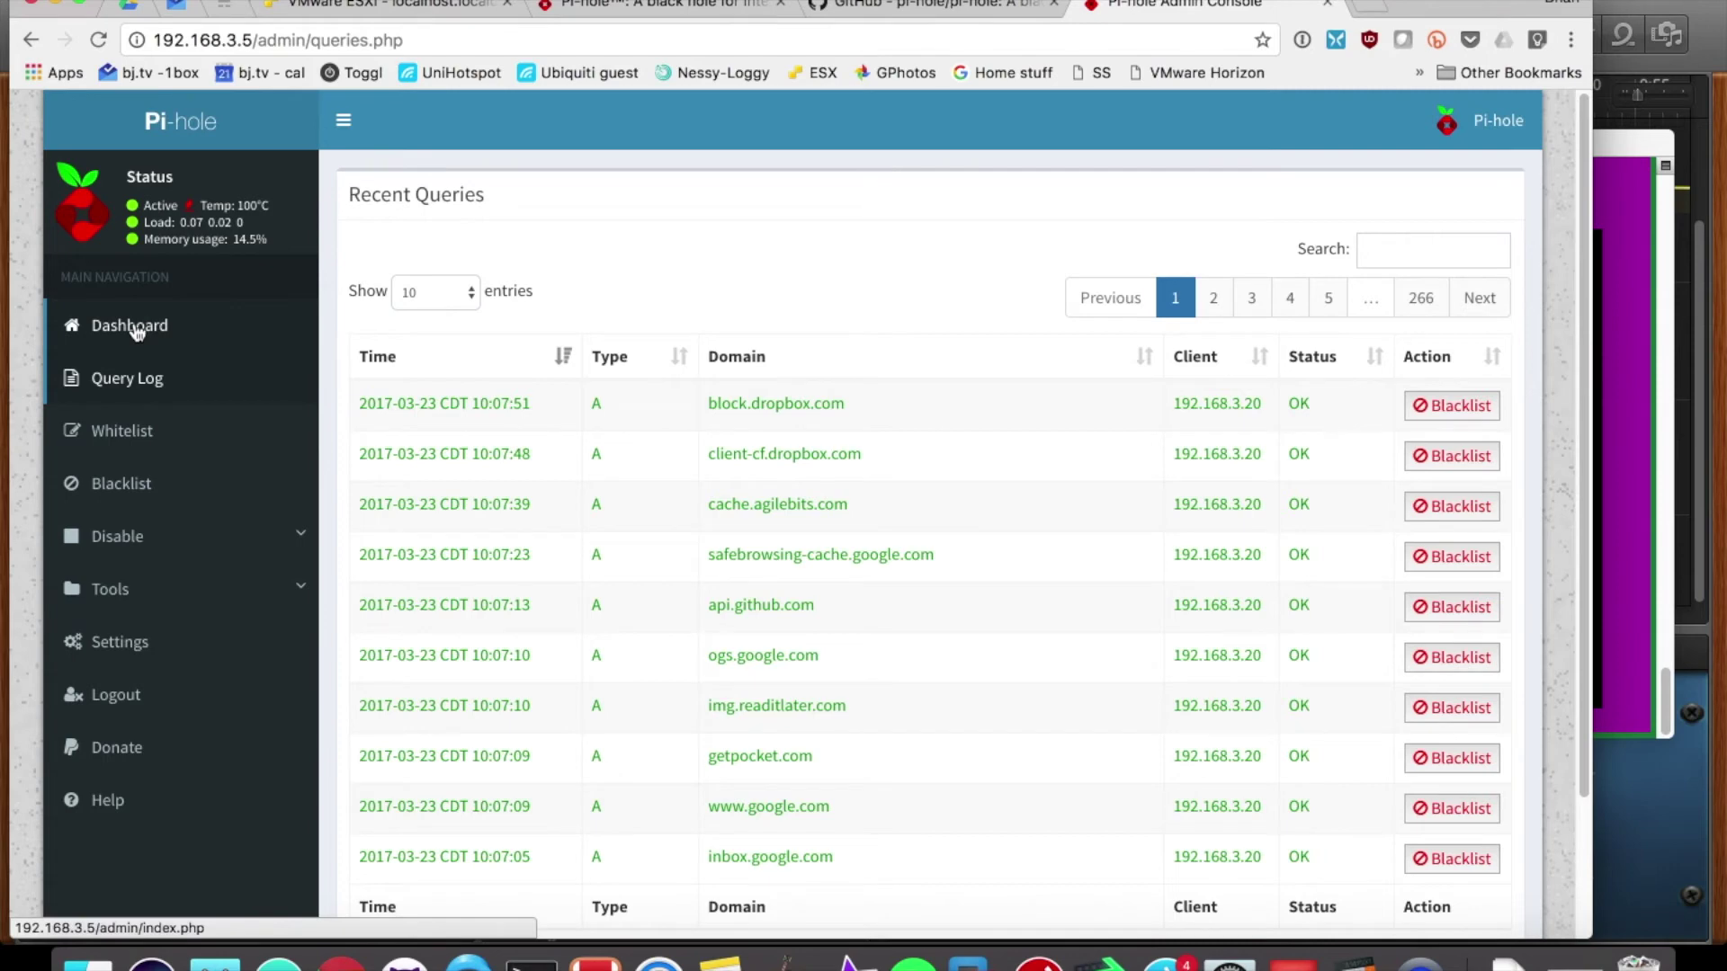
pyautogui.click(130, 447)
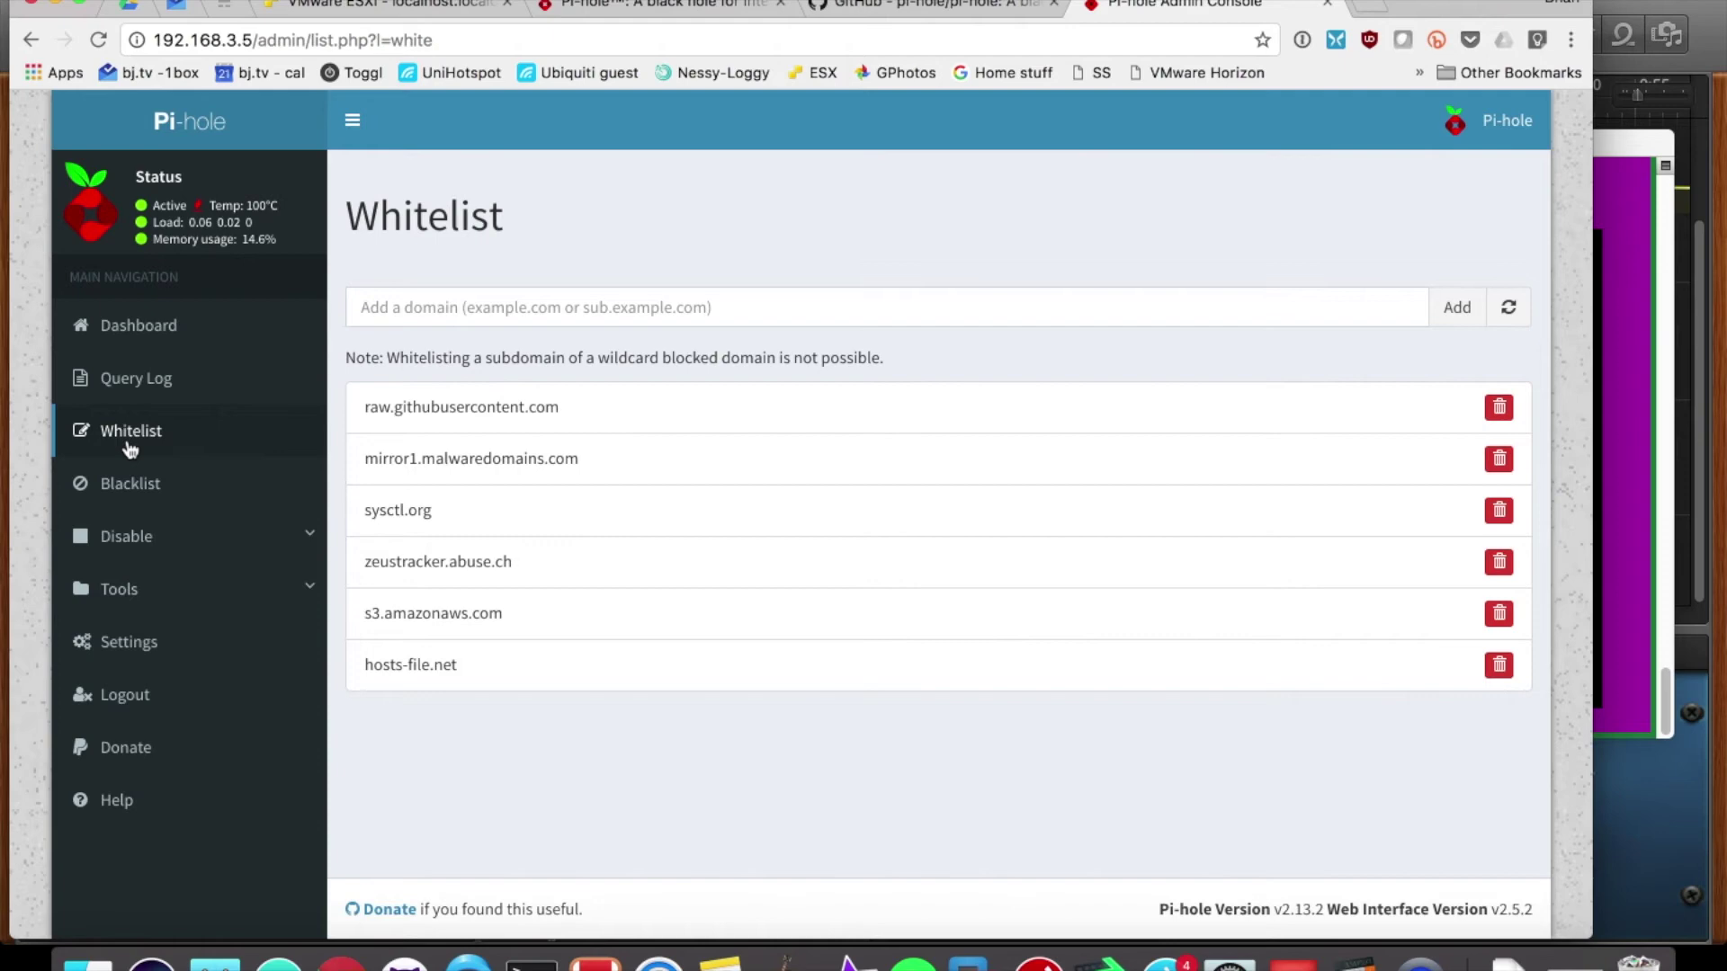
pyautogui.click(130, 490)
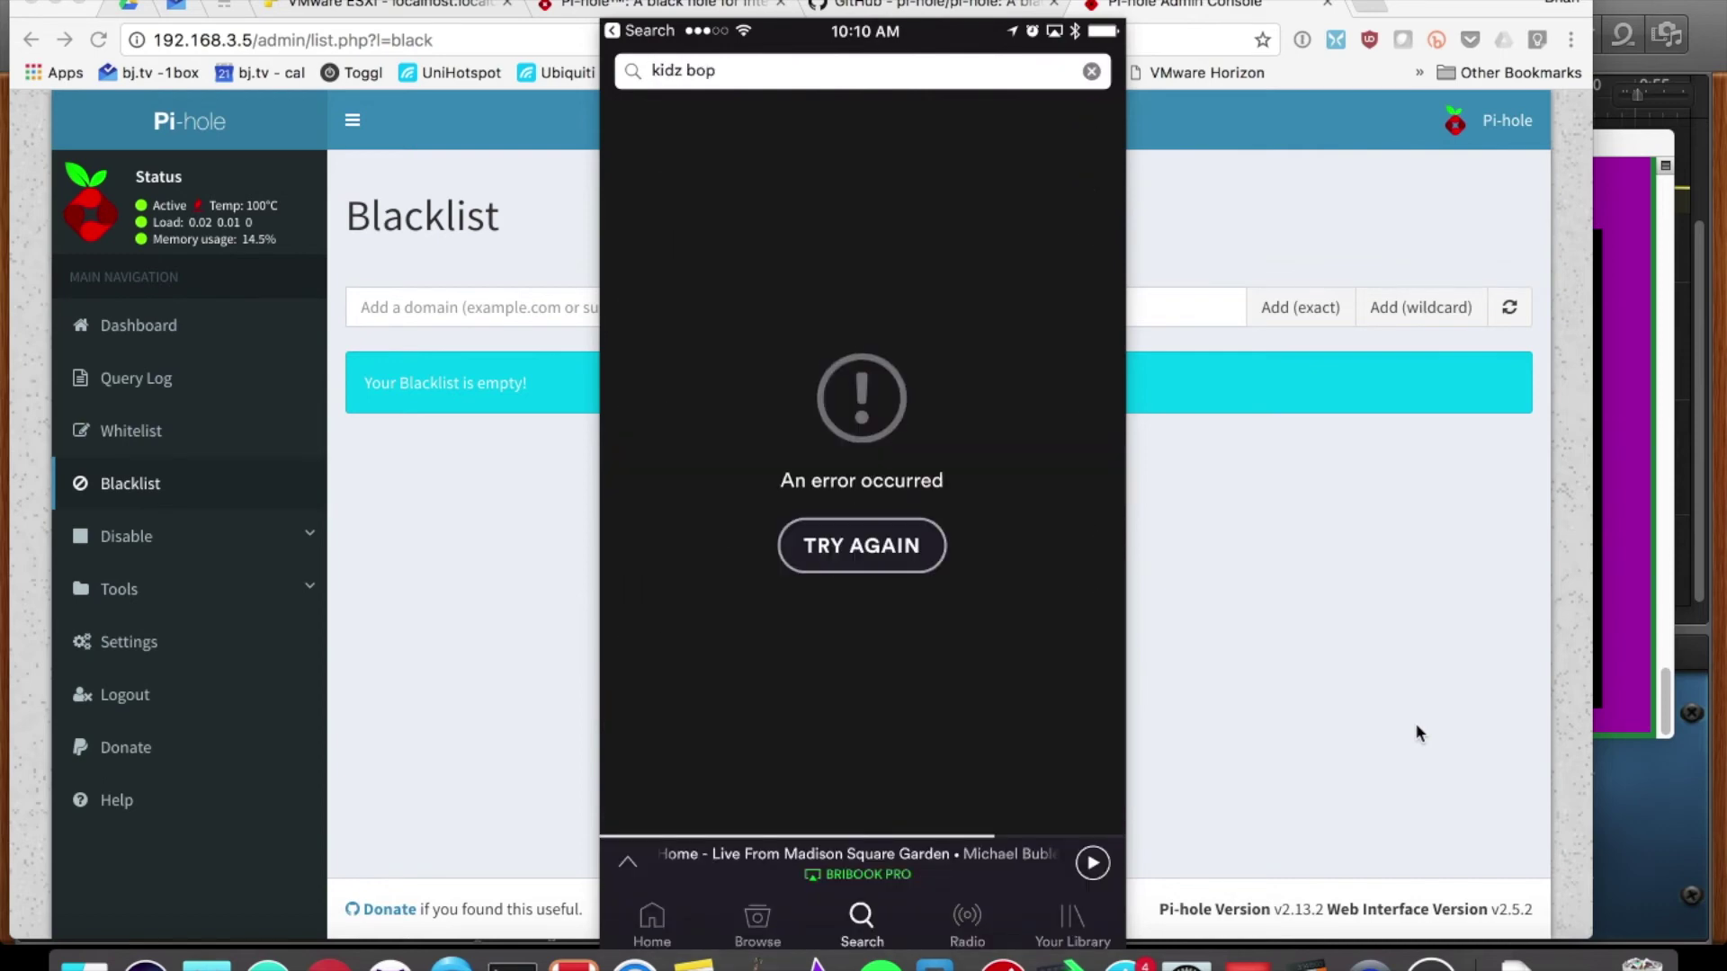
# - Bring the Chrome window with the empty Blacklist back in front of the phone mirror
pyautogui.click(1299, 709)
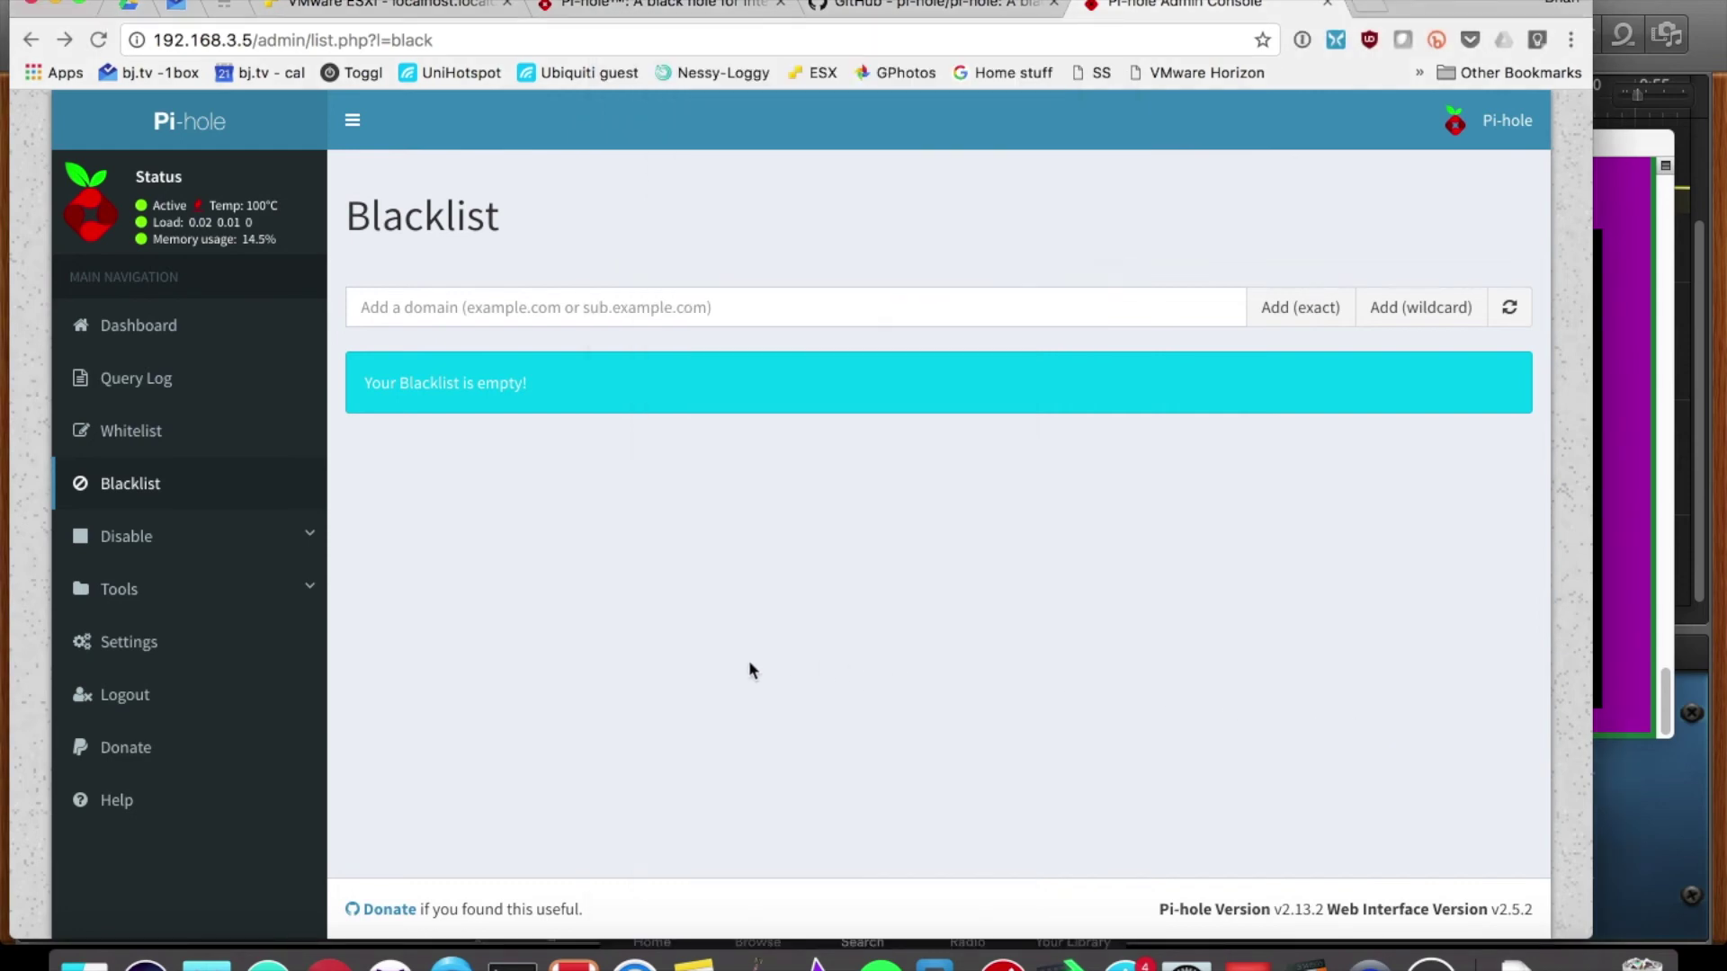
# - Whitelist the Pi-holed domain spclient.wg.spotify.com from the Query Log
pyautogui.click(166, 384)
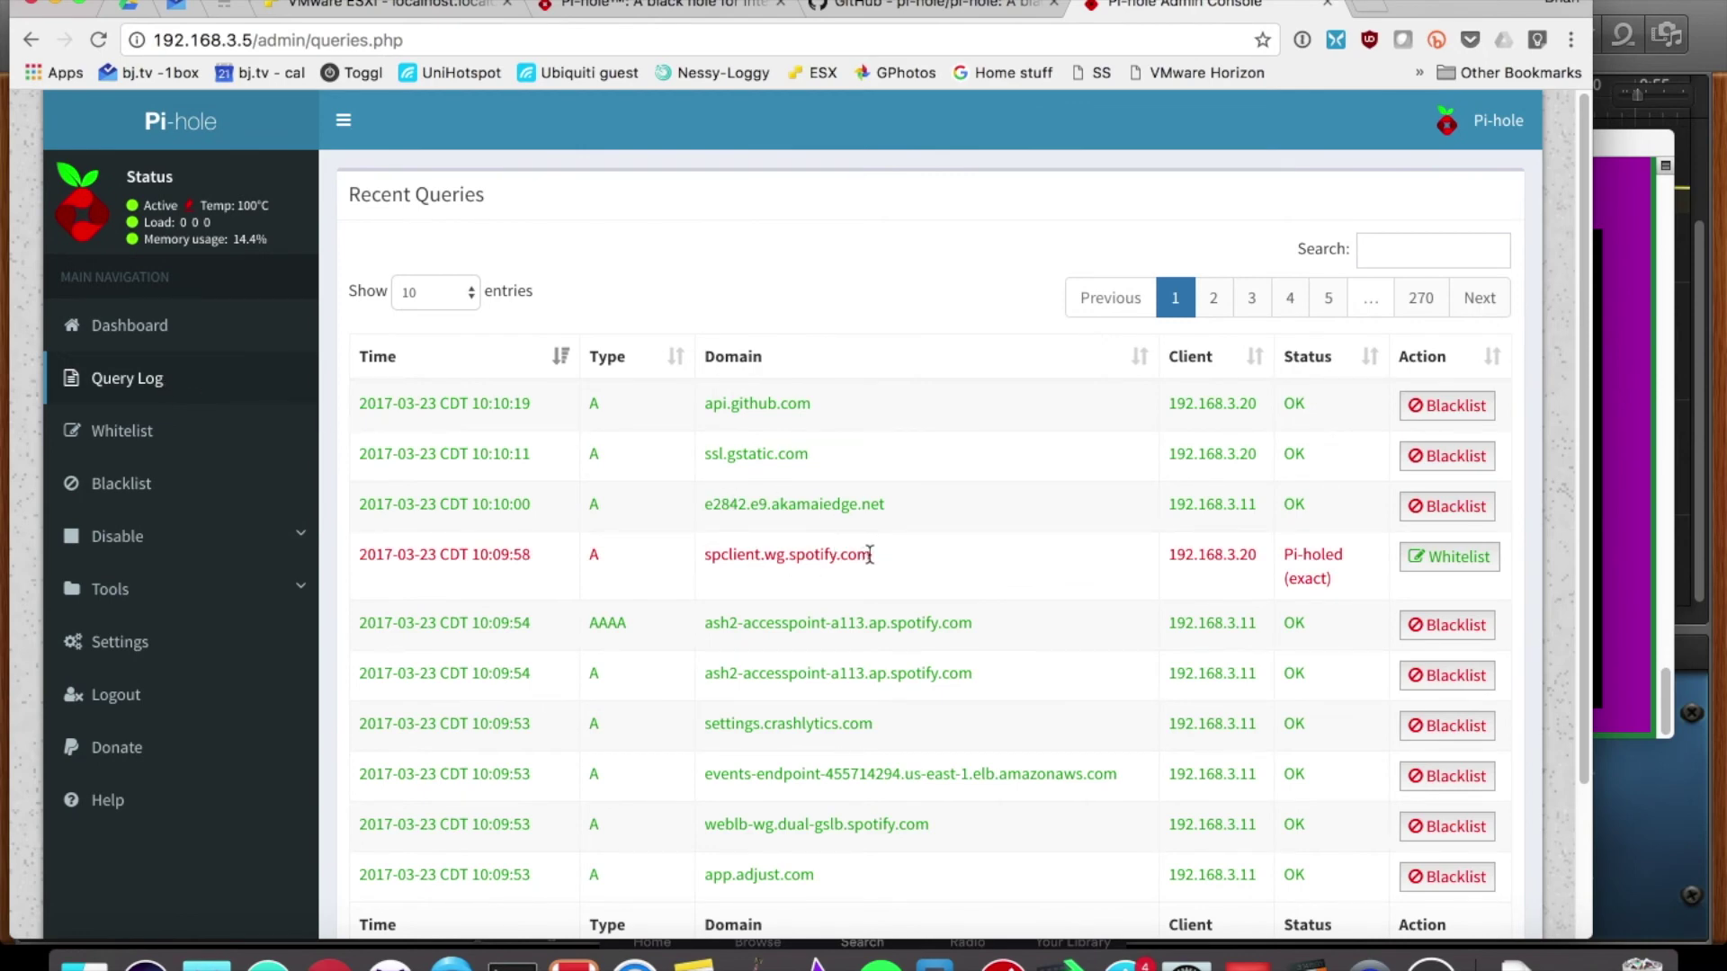
pyautogui.moveTo(871, 555); pyautogui.dragTo(702, 555)
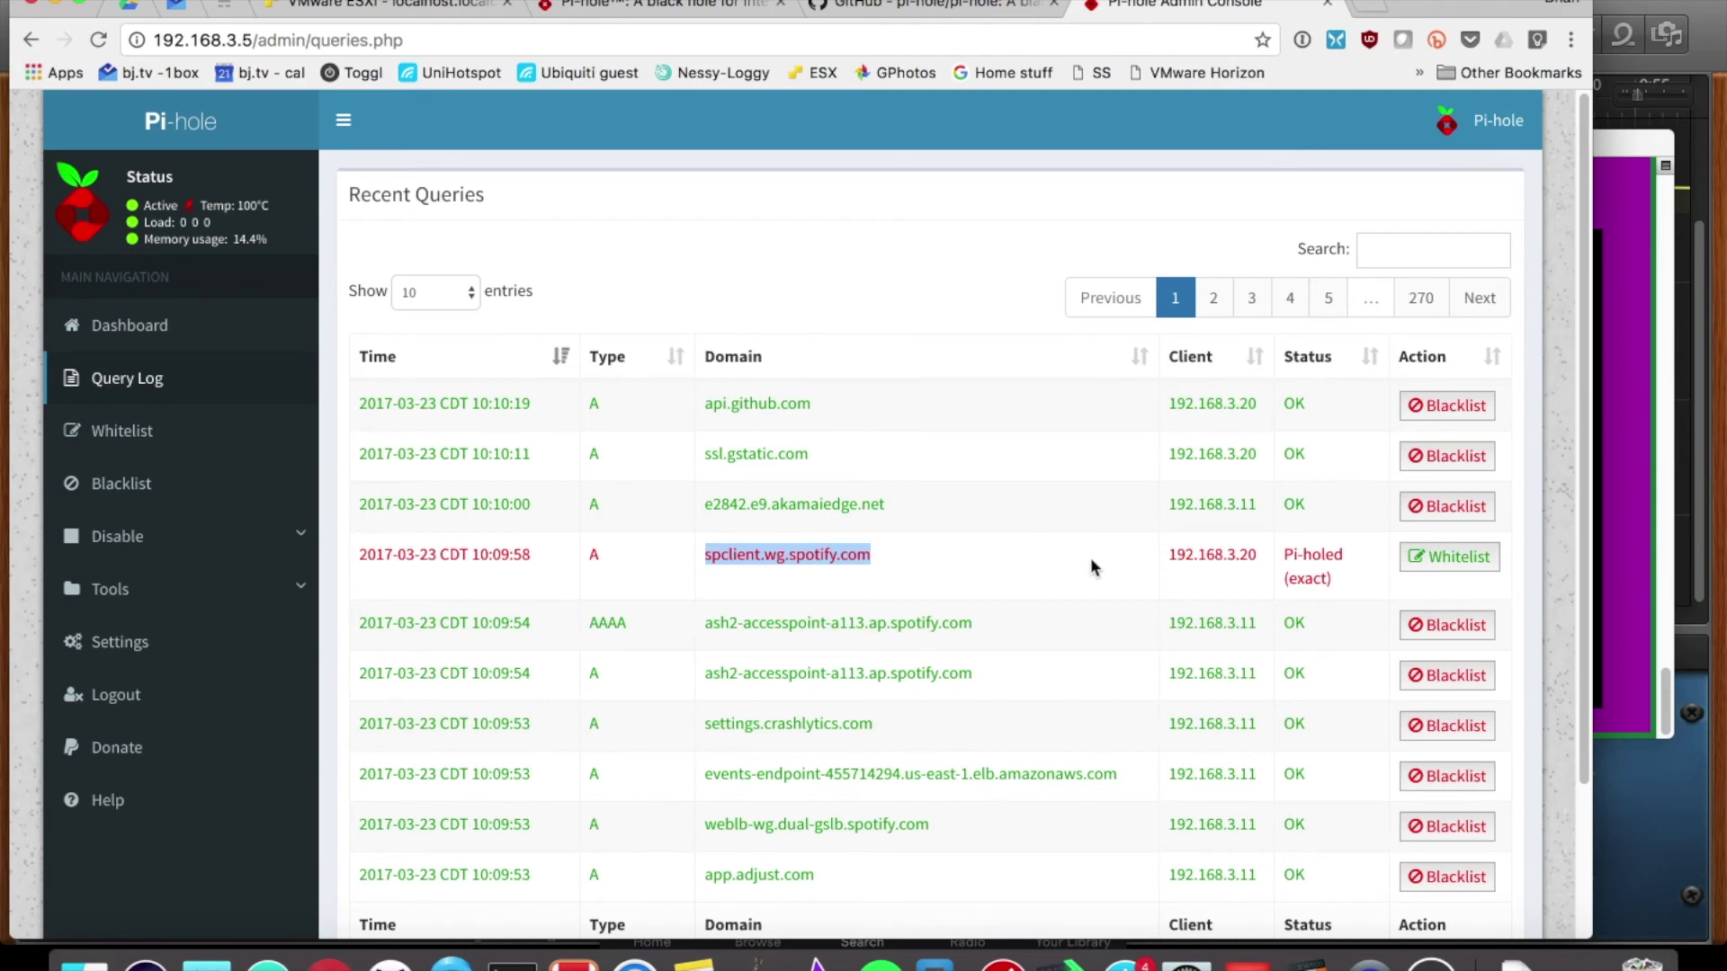
pyautogui.click(1446, 563)
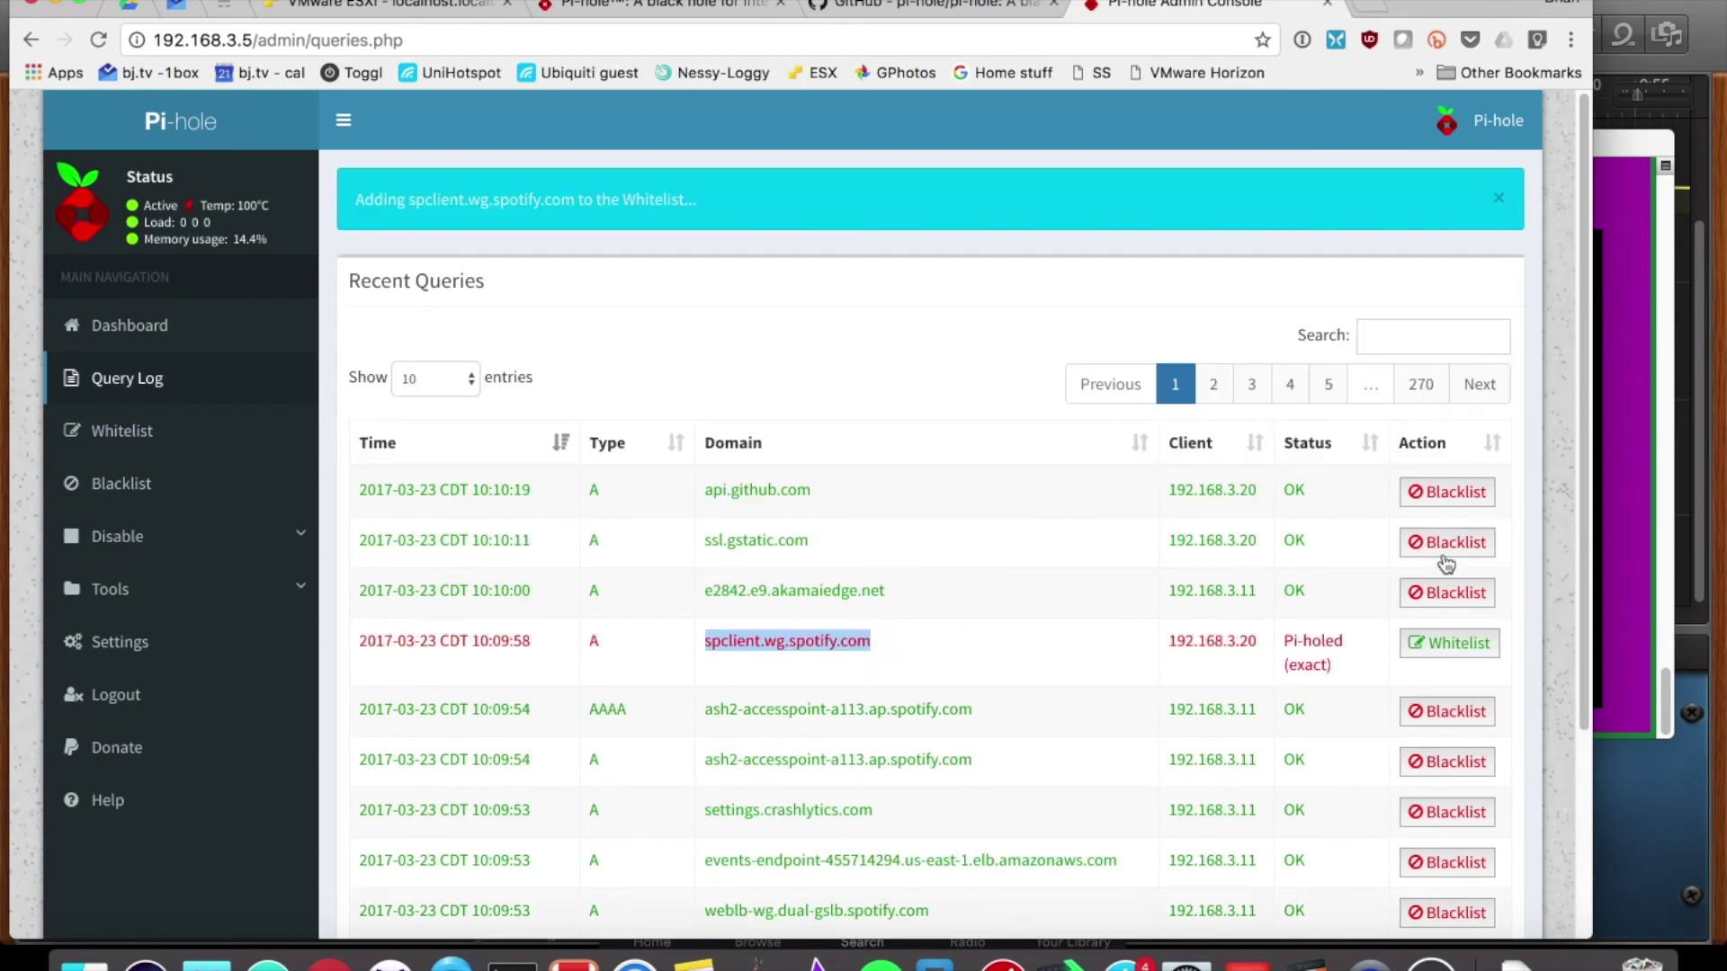